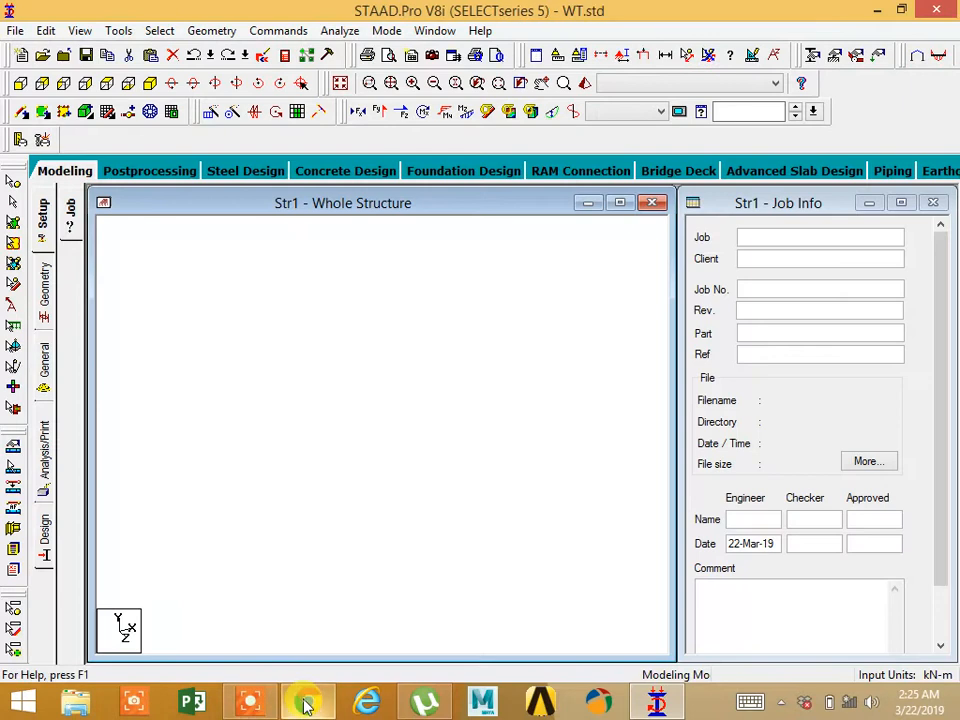
Step: Switch to File Explorer and search This PC for WATER
left_click(311, 46)
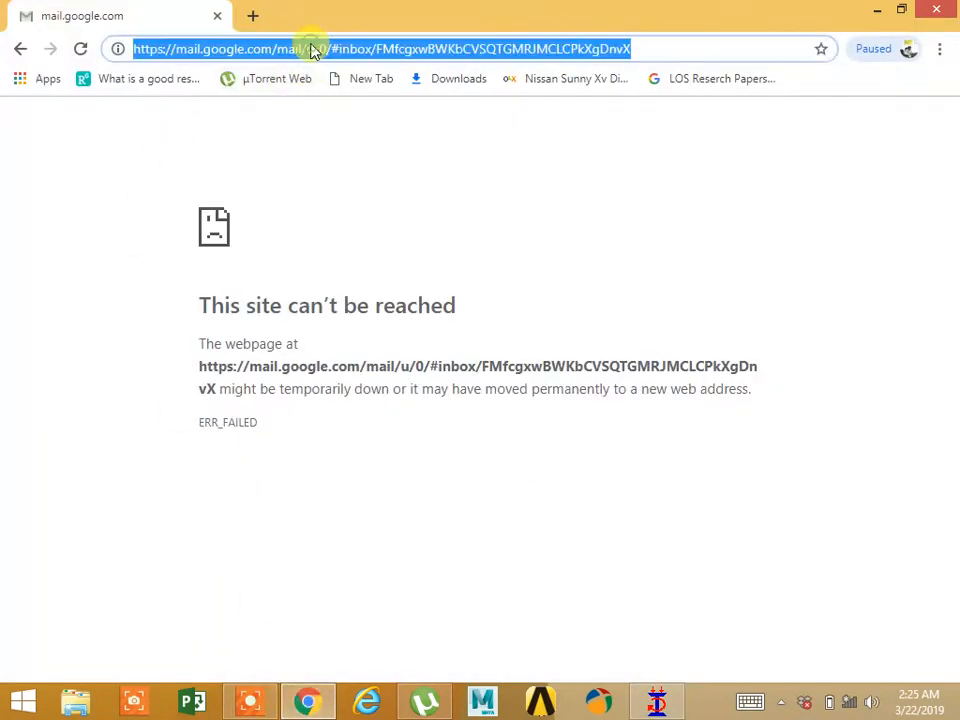
left_click(79, 704)
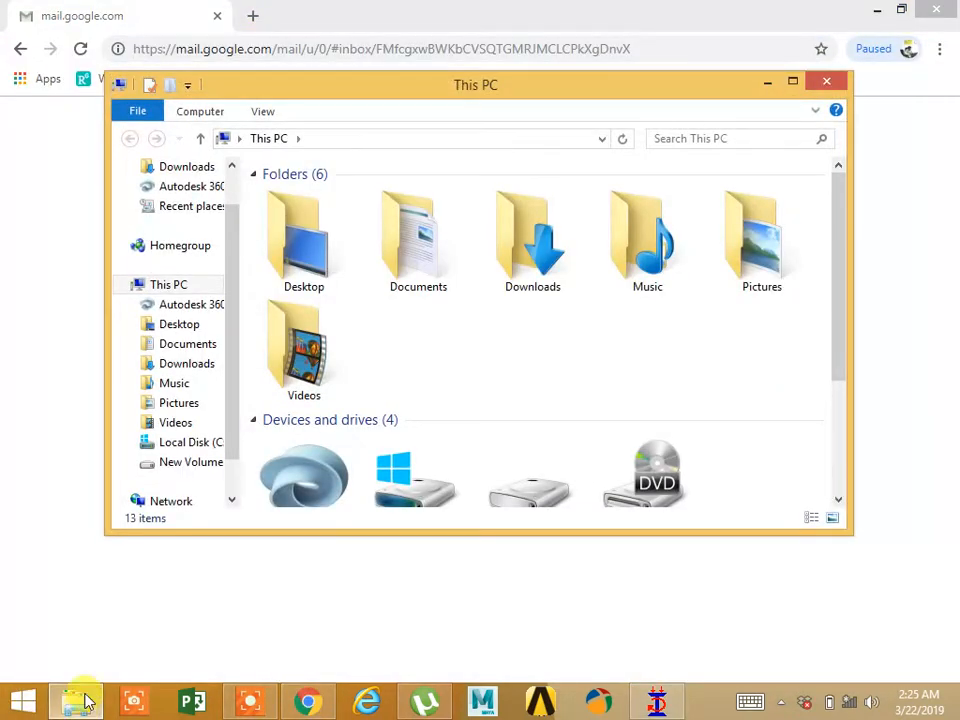
scroll(233, 190, "up", 1)
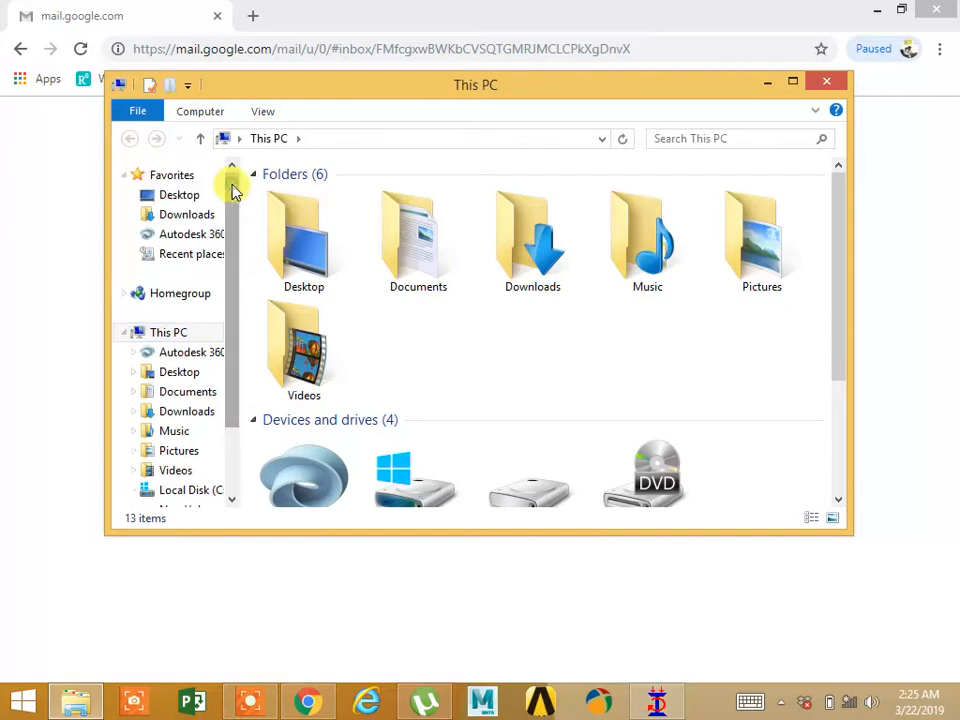
left_click(189, 219)
left_click(697, 142)
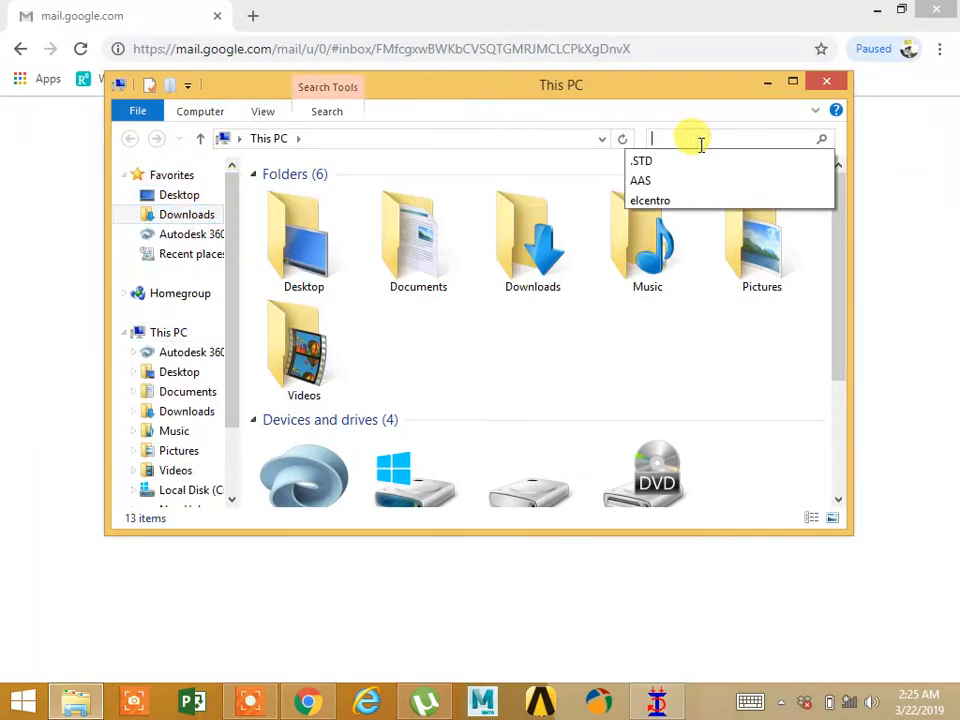
type("WATER")
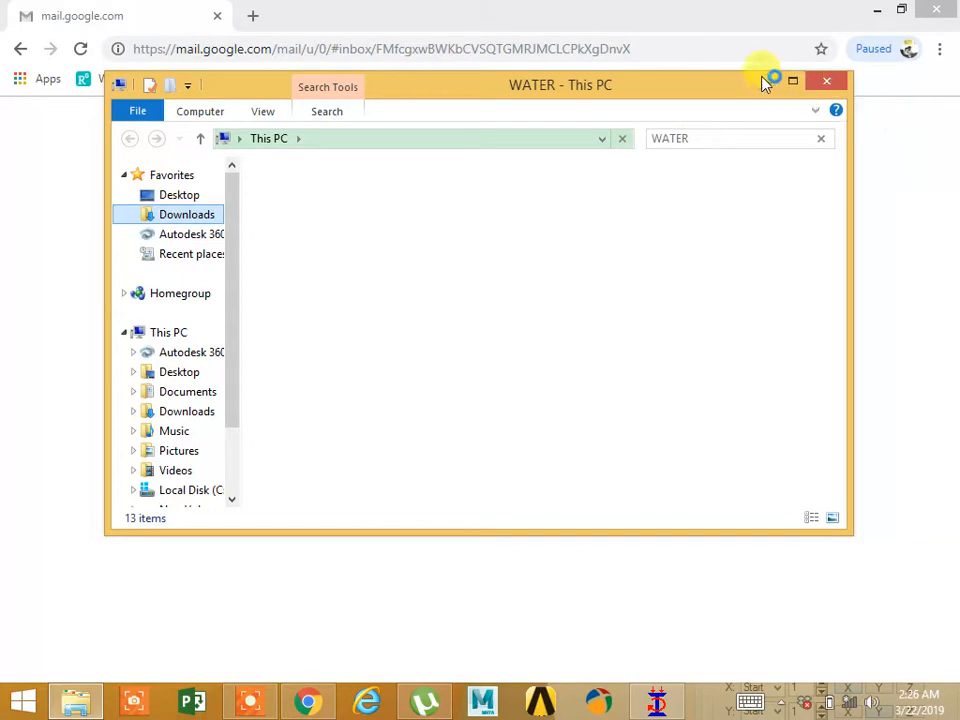
Step: Switch to STAAD.Pro and, in front view, draw connected beams on the snap grid through (8,0), (0,0), (0,4) and (7,6)
left_click(659, 697)
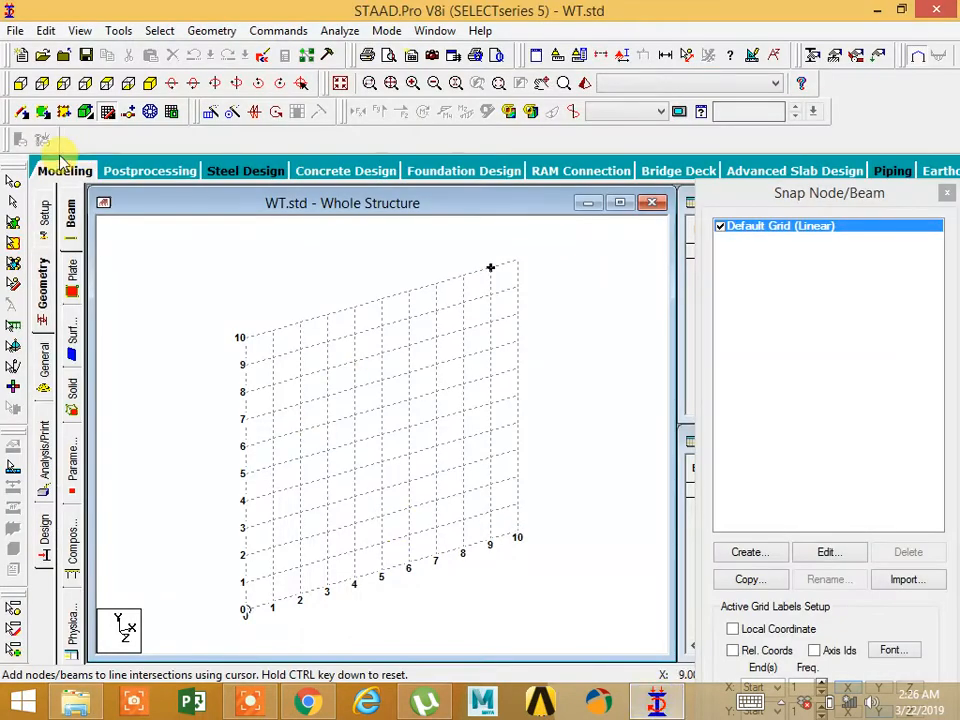
left_click(17, 84)
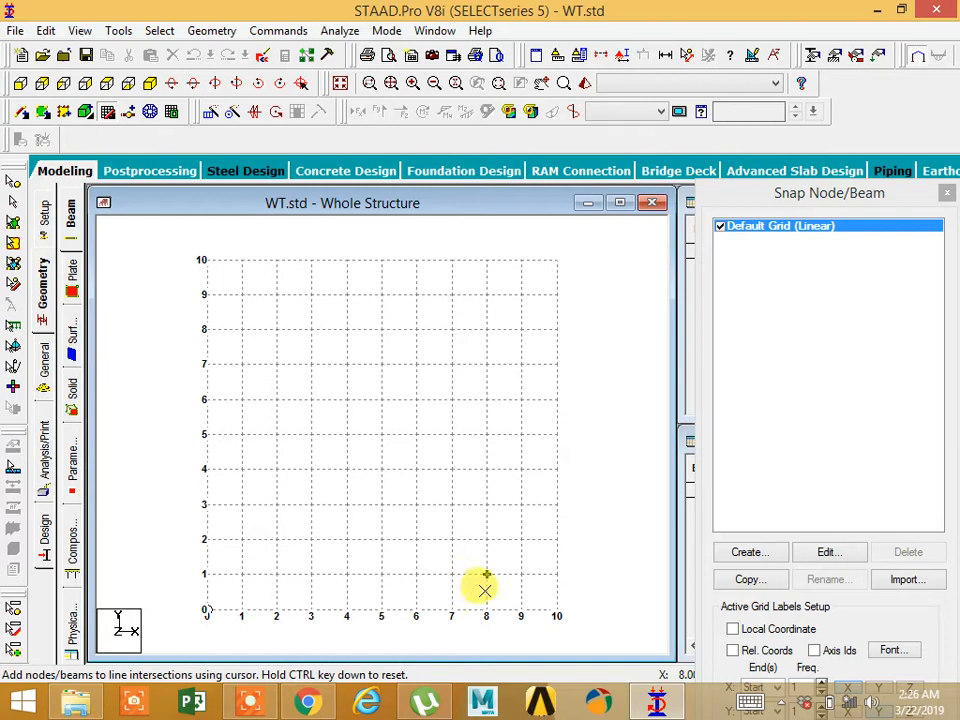
left_click(487, 608)
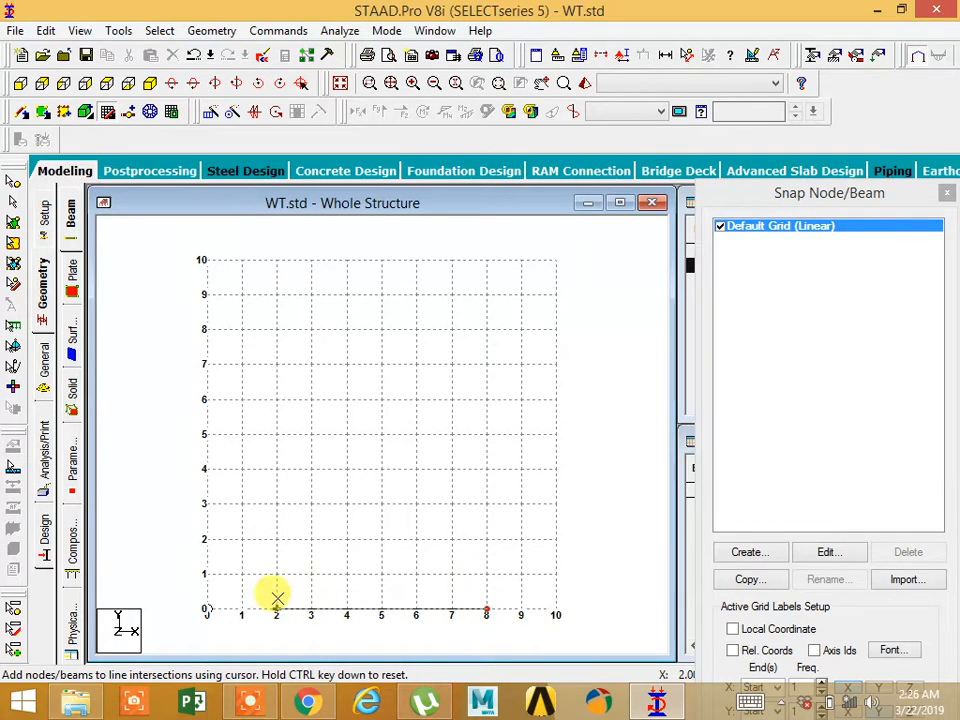
left_click(206, 606)
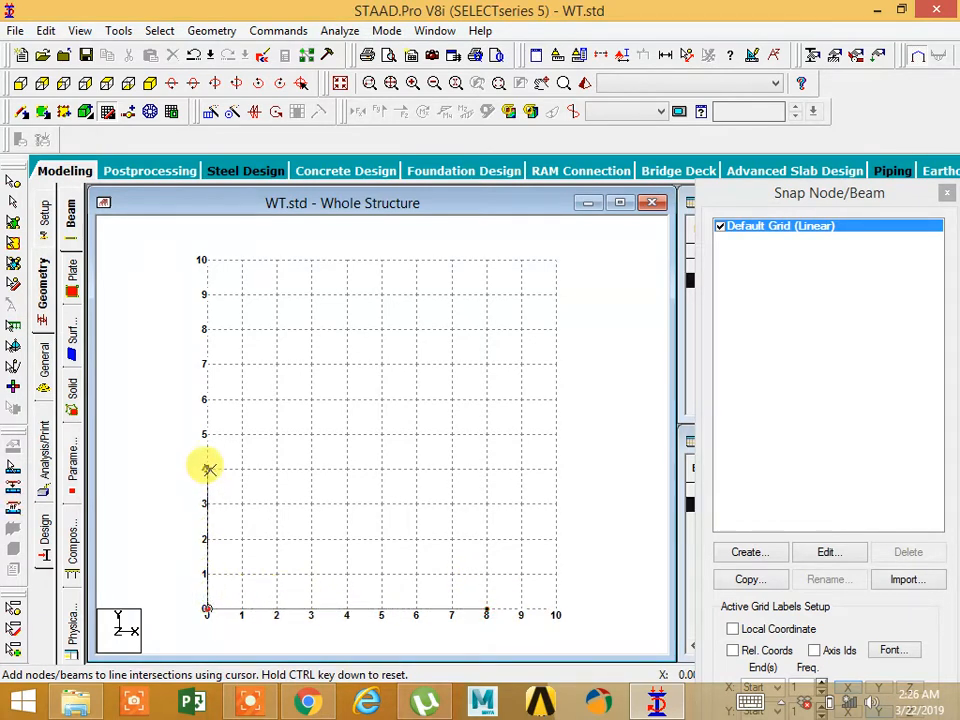
left_click(207, 469)
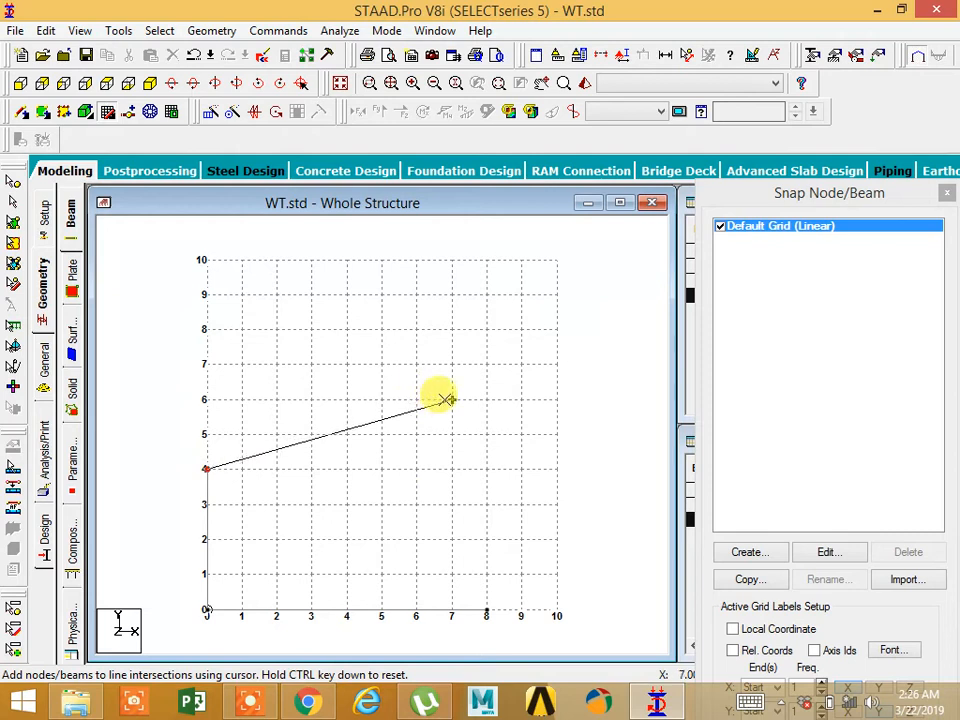
left_click(446, 399)
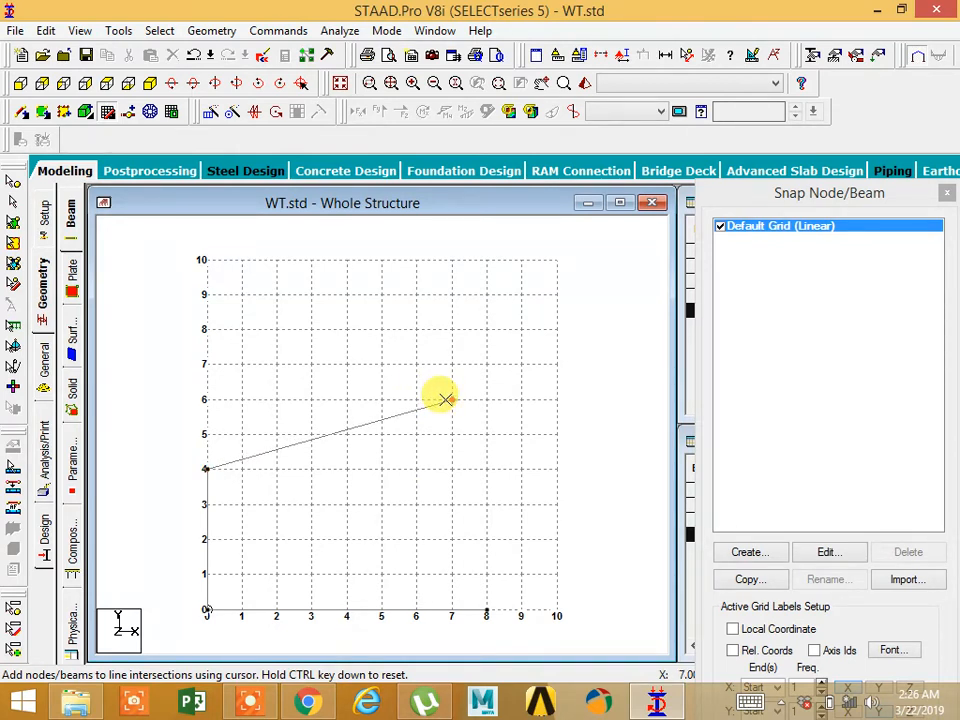
left_click(451, 399)
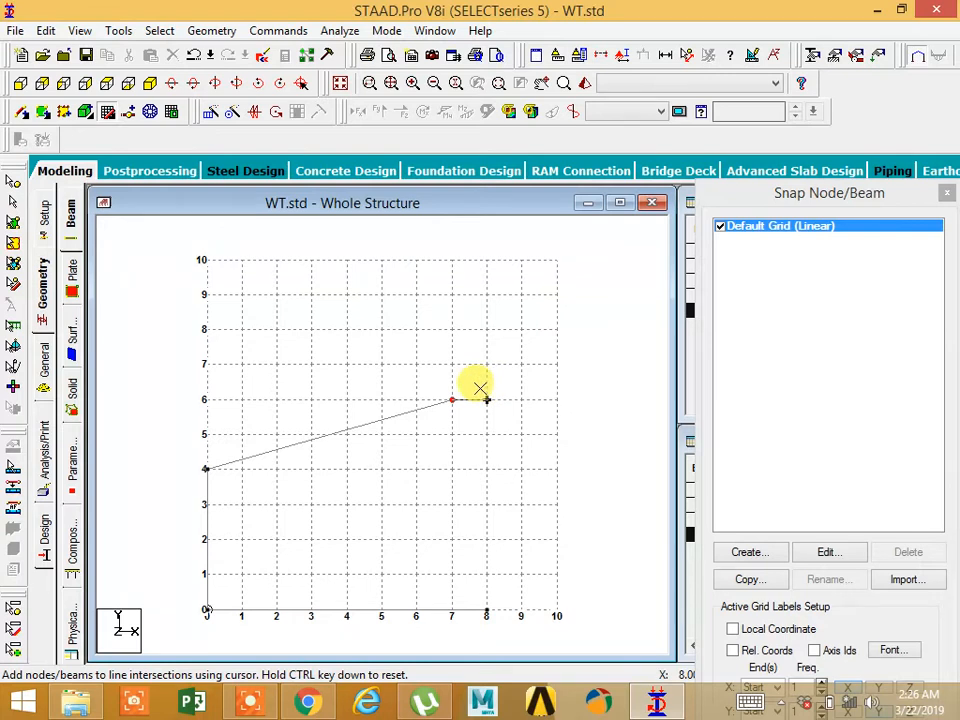
key("Escape")
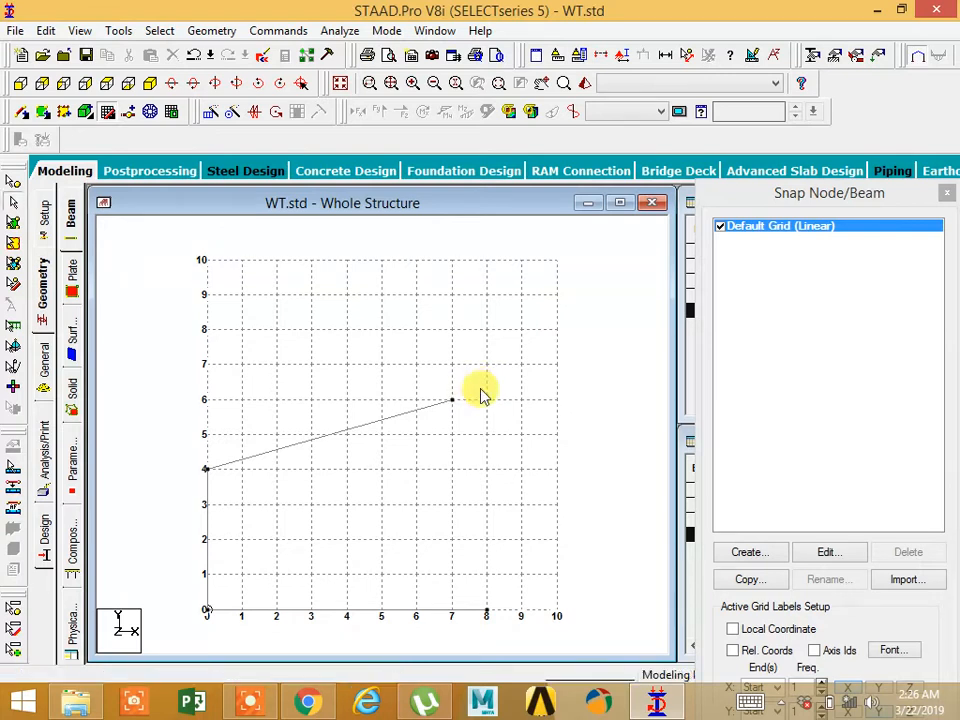
left_click(106, 113)
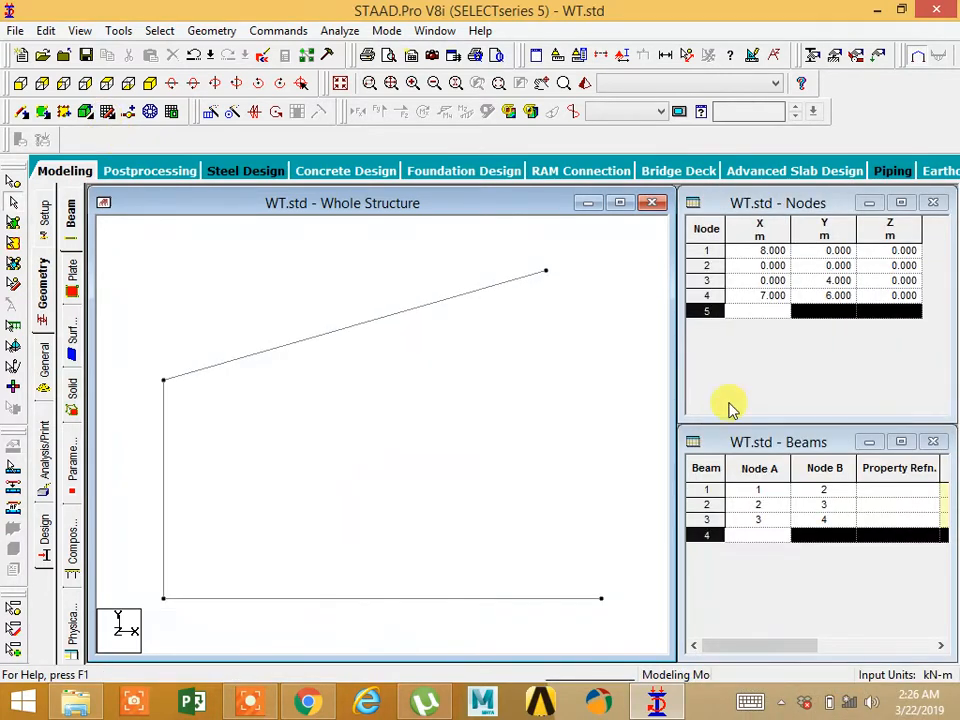
Step: Close the node and beam tables to maximize the structure view, and select all the beams
left_click(933, 203)
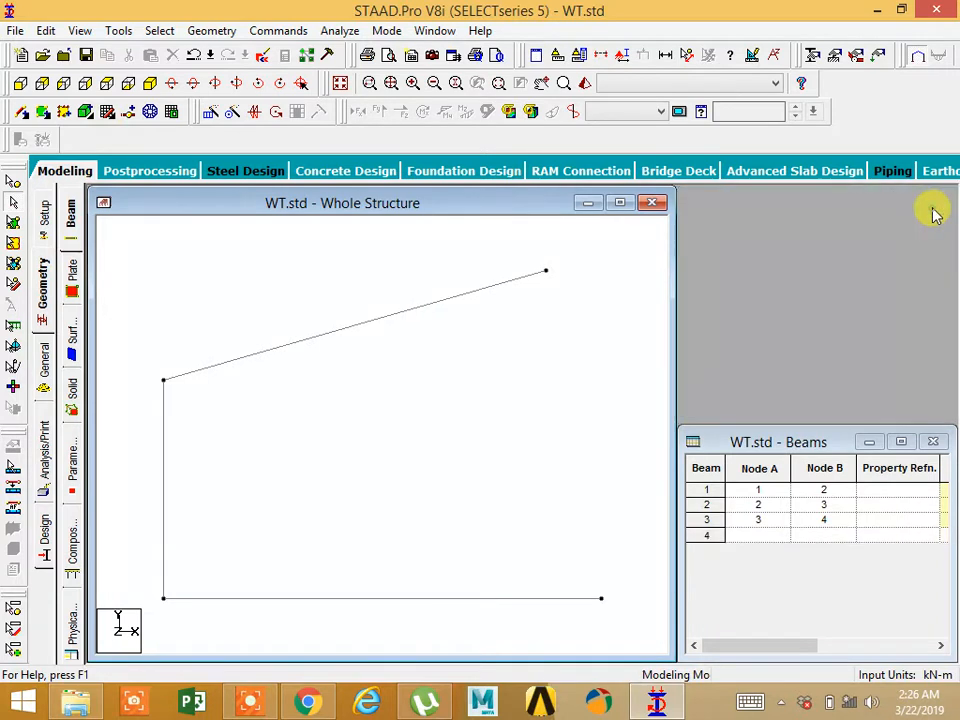
left_click(933, 441)
left_click(619, 203)
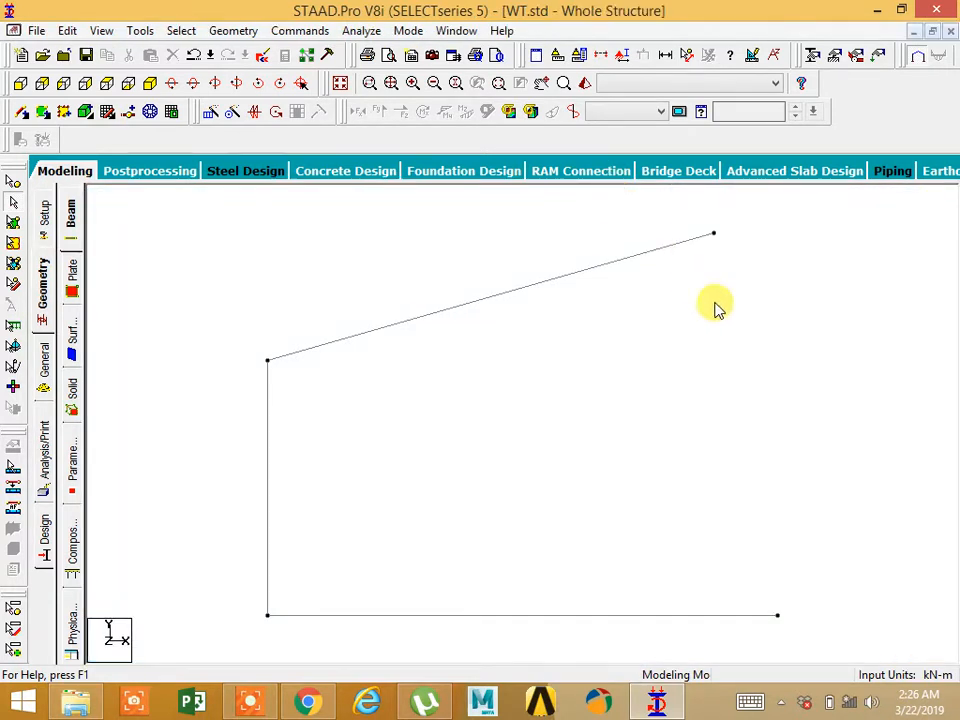
middle_click_drag(710, 356, 692, 315)
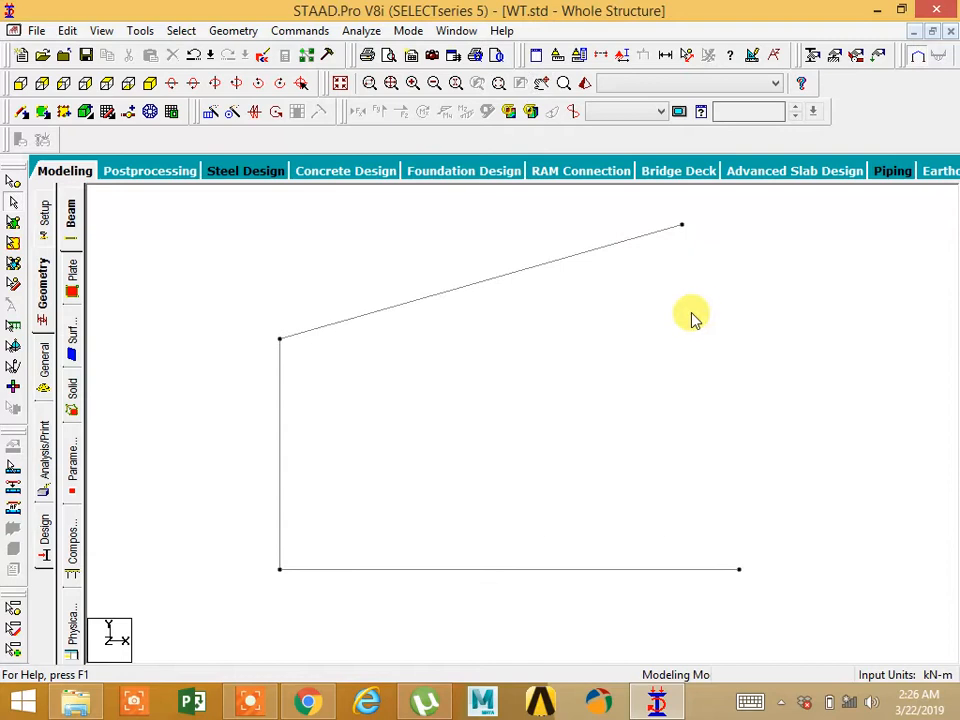
key("ctrl+a")
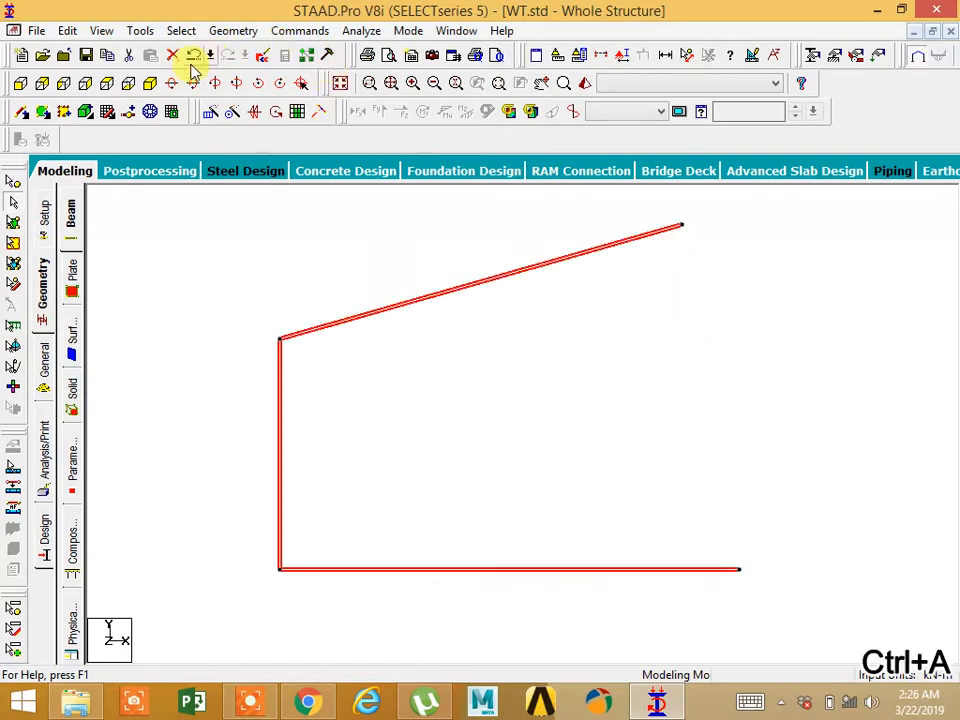
left_click(147, 82)
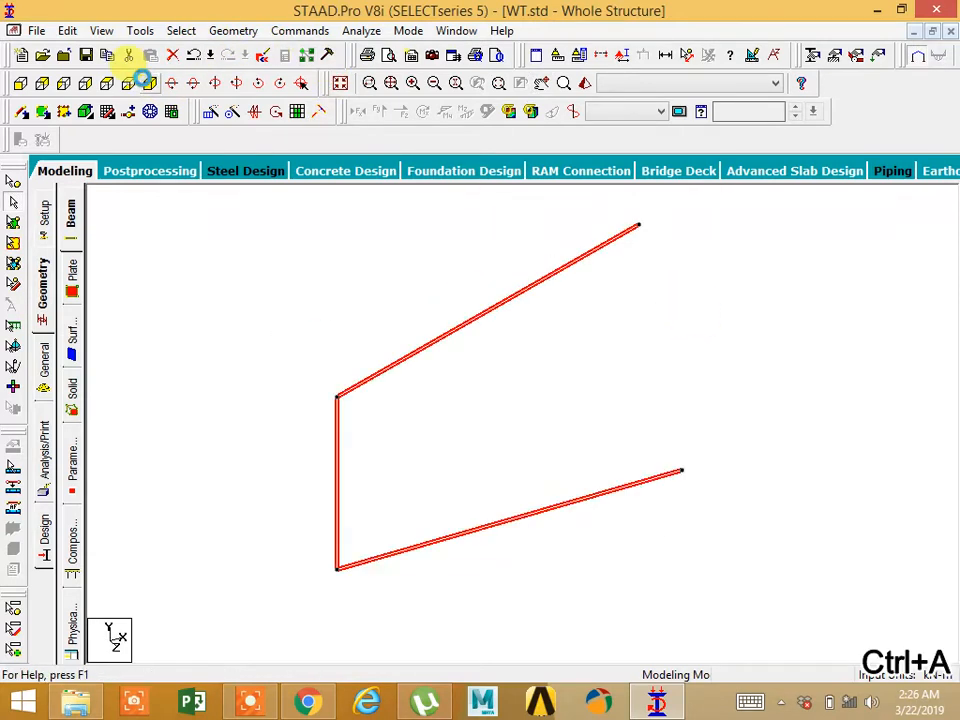
left_click(232, 113)
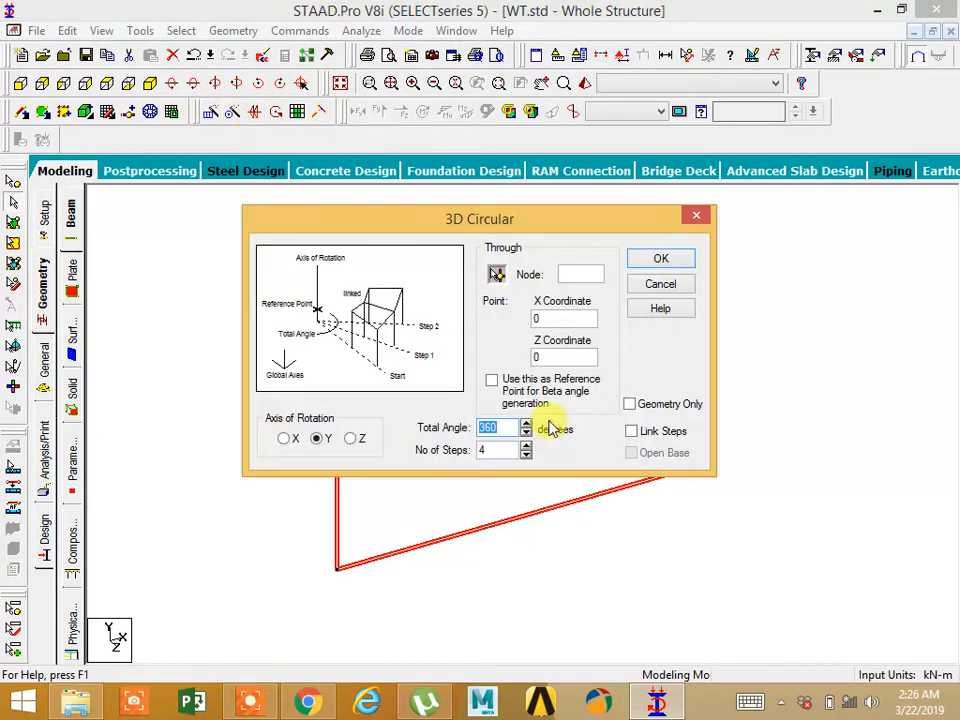
left_click_drag(520, 232, 711, 181)
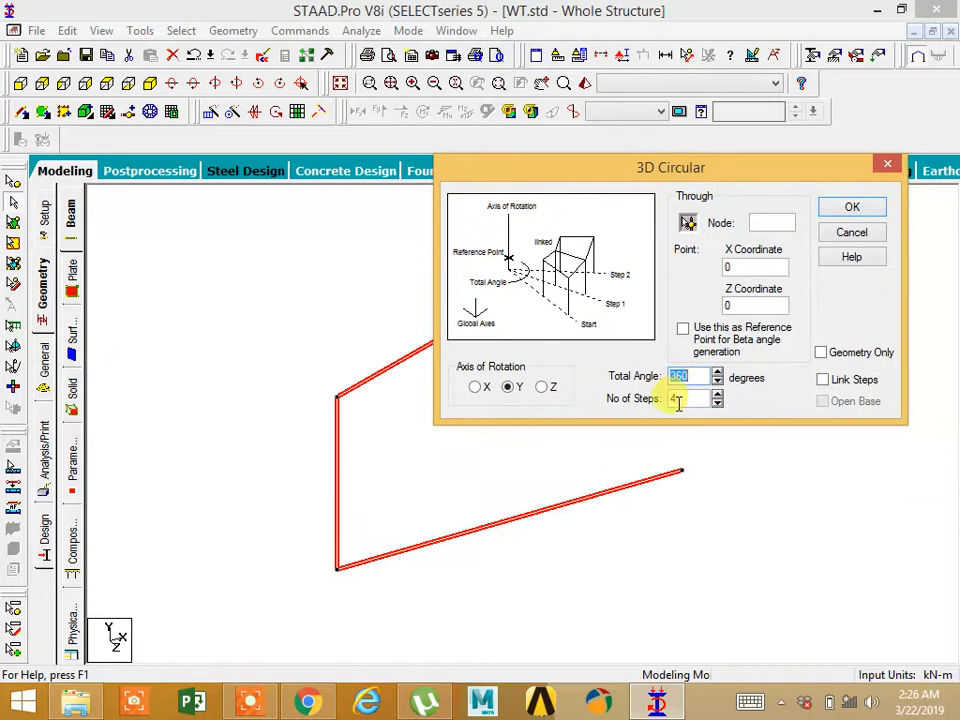
left_click_drag(683, 398, 609, 397)
type("1")
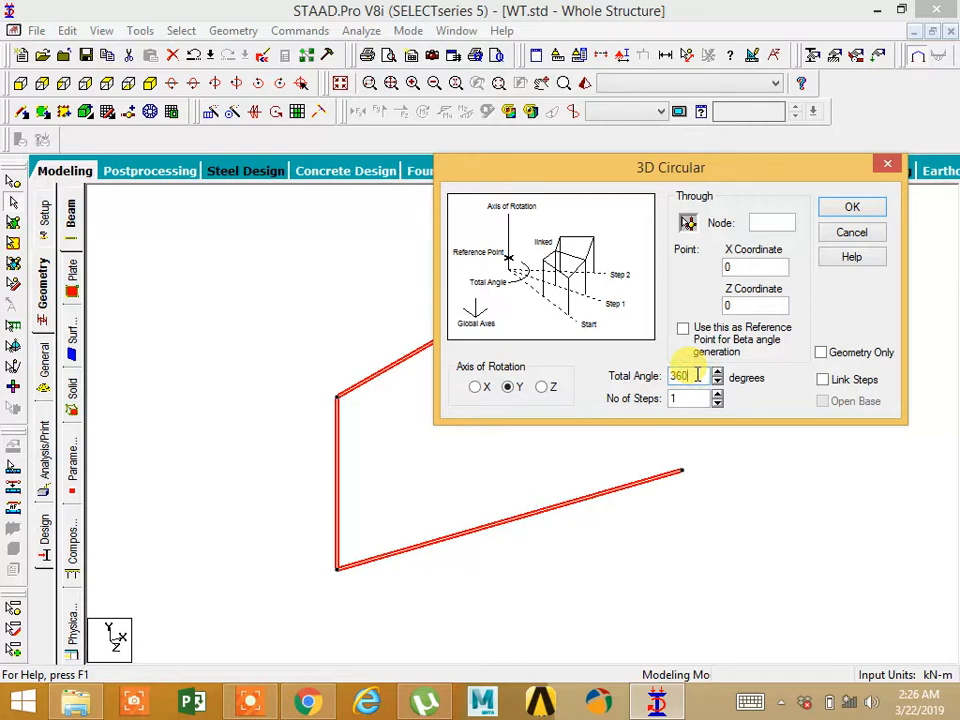
left_click_drag(697, 376, 662, 376)
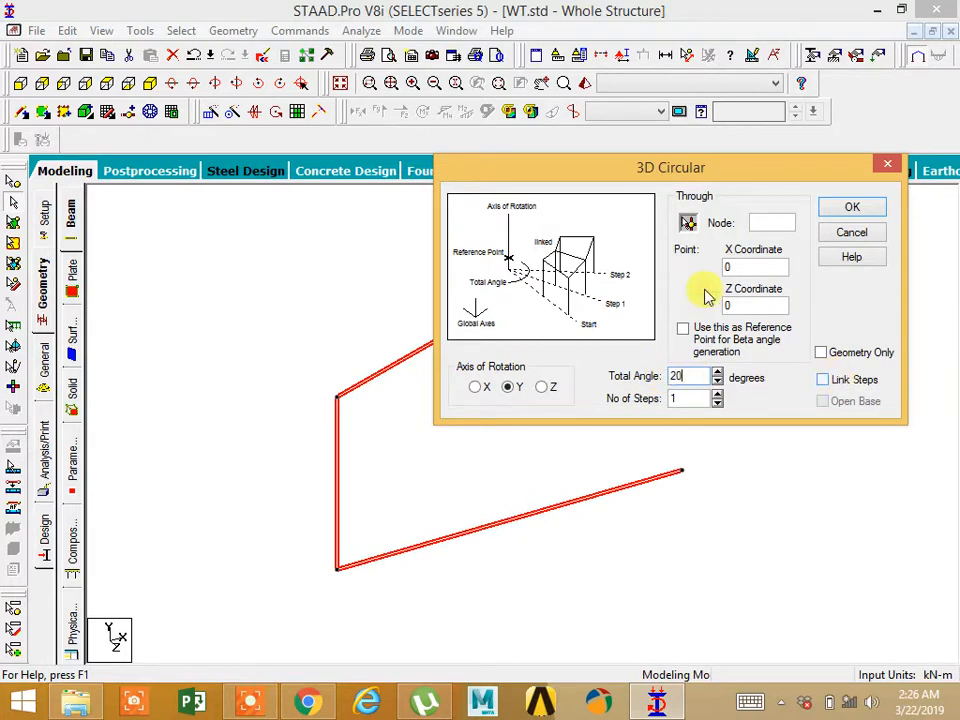
left_click(821, 380)
left_click_drag(720, 167, 712, 370)
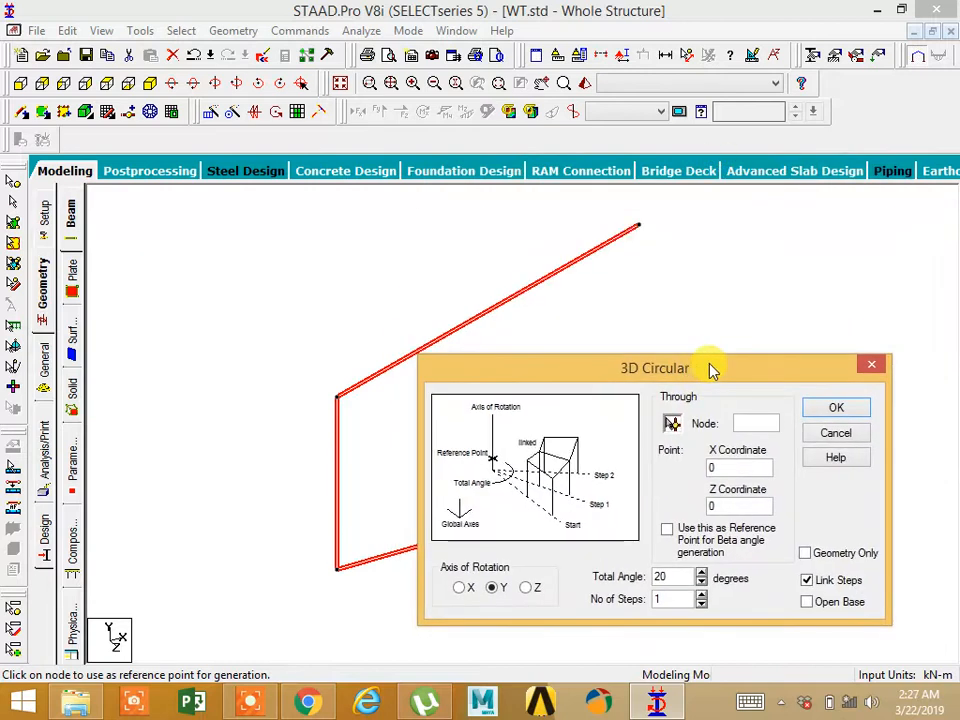
left_click(868, 365)
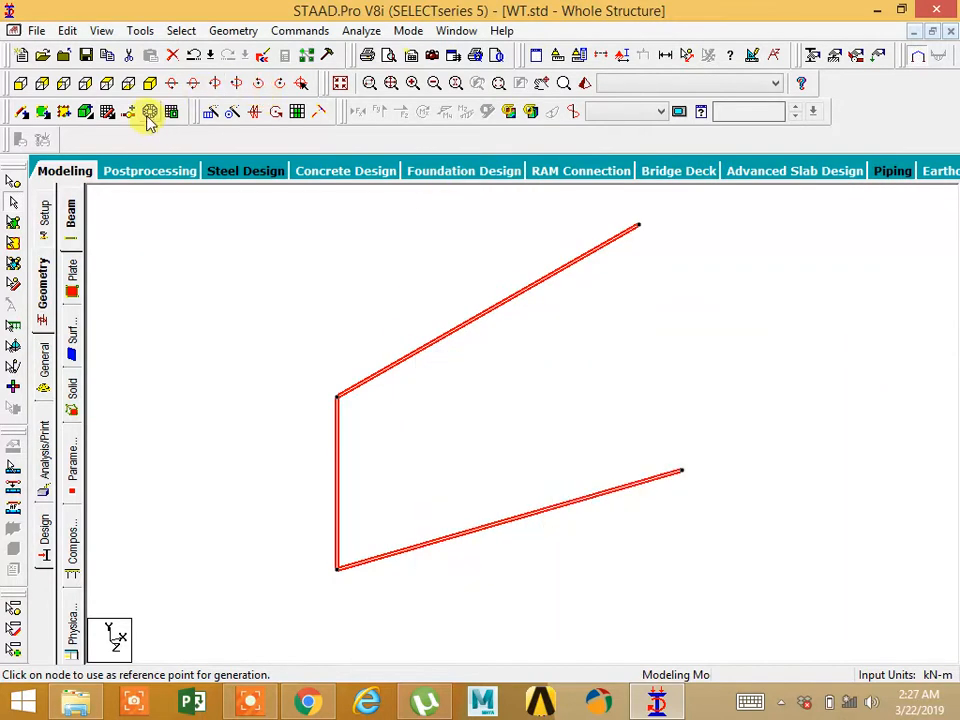
Step: Add a standalone node at X 8, Y 6 on the snap grid in front view
left_click(107, 111)
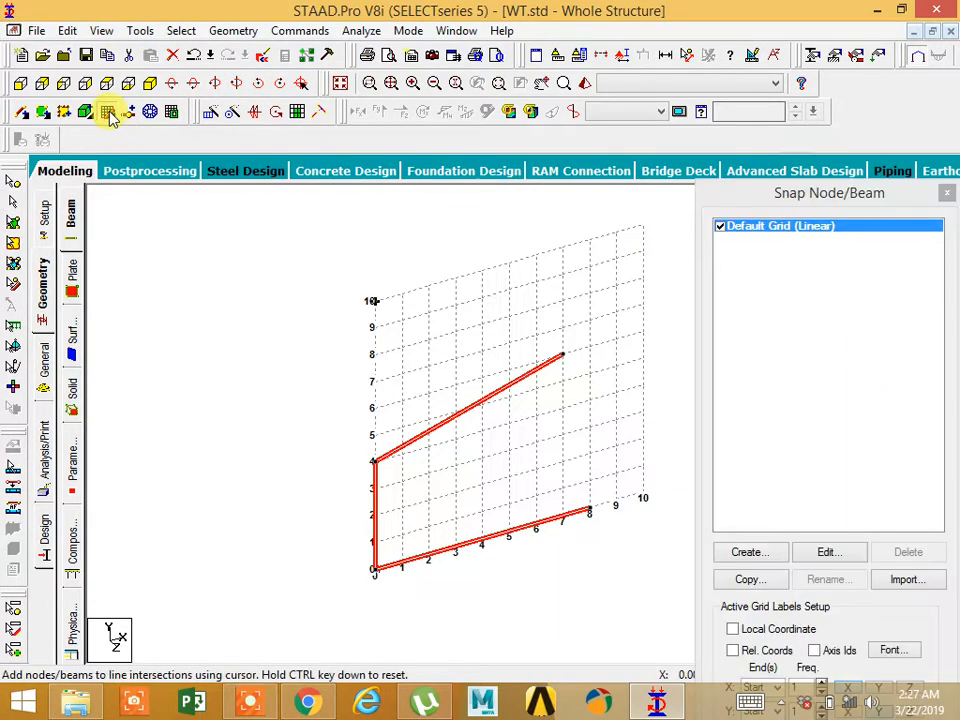
left_click(21, 85)
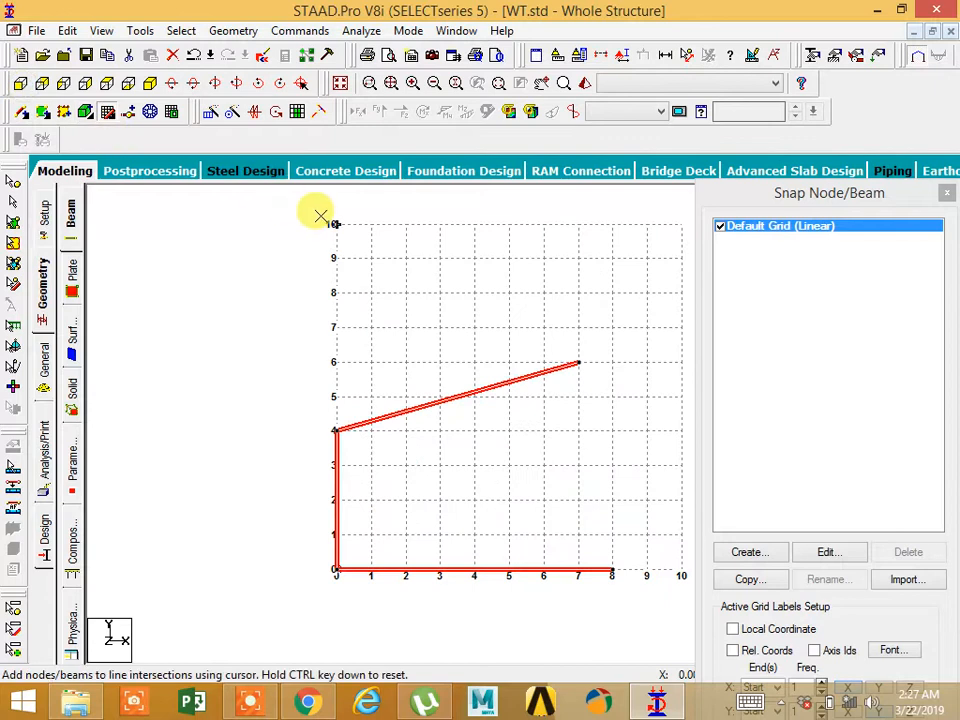
left_click(612, 363)
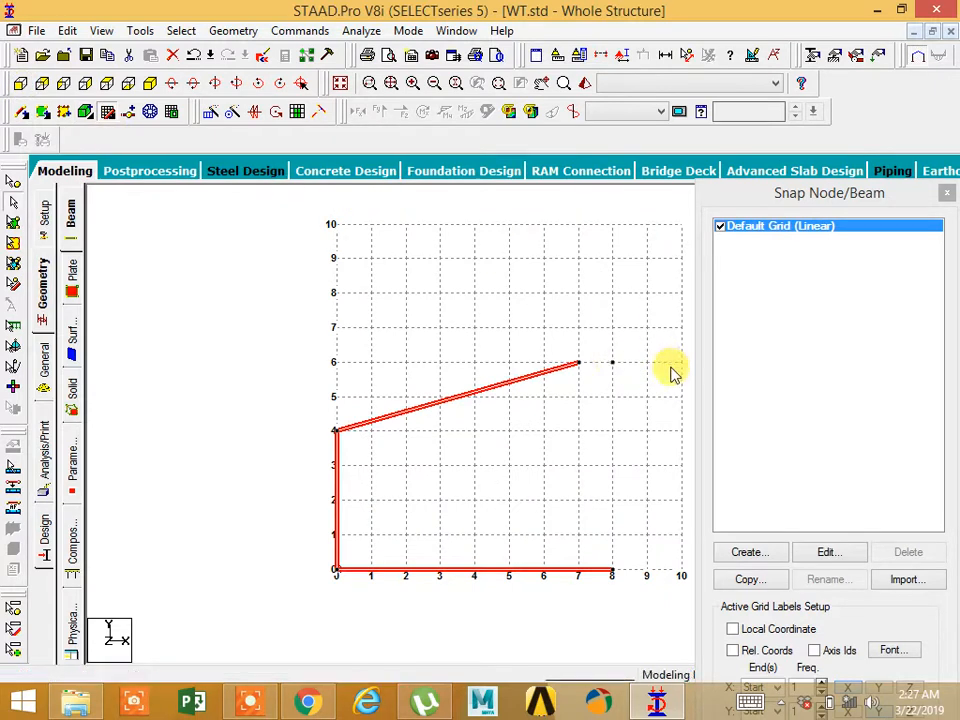
left_click(107, 109)
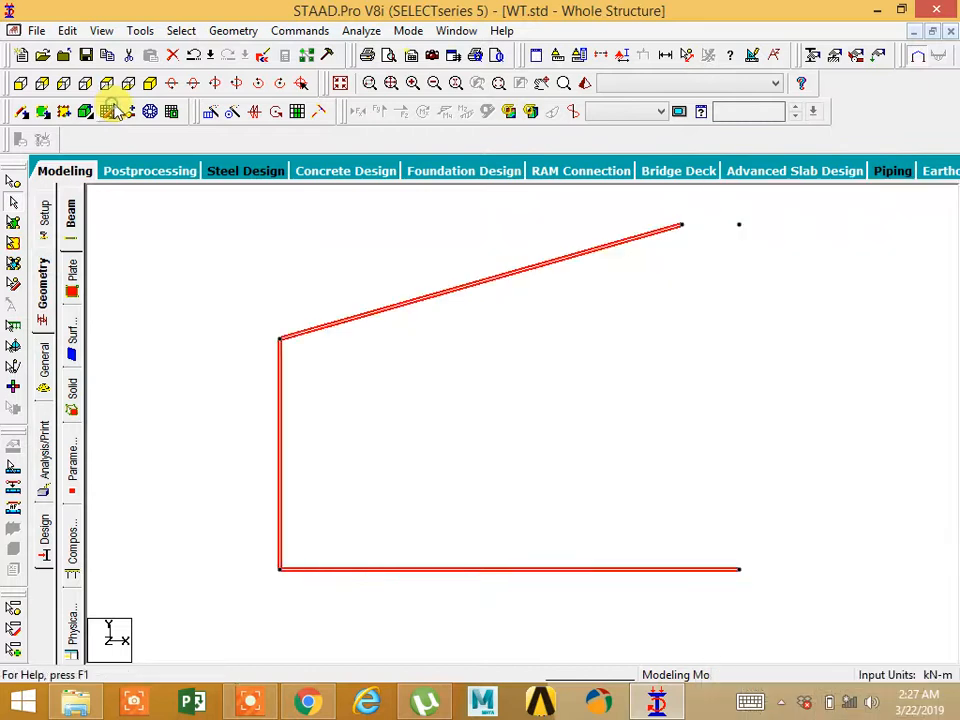
Step: Apply a linked 3D Circular repeat to the selected beams: 20 degrees about Y in 1 step, through the standalone node at X 8
left_click(233, 112)
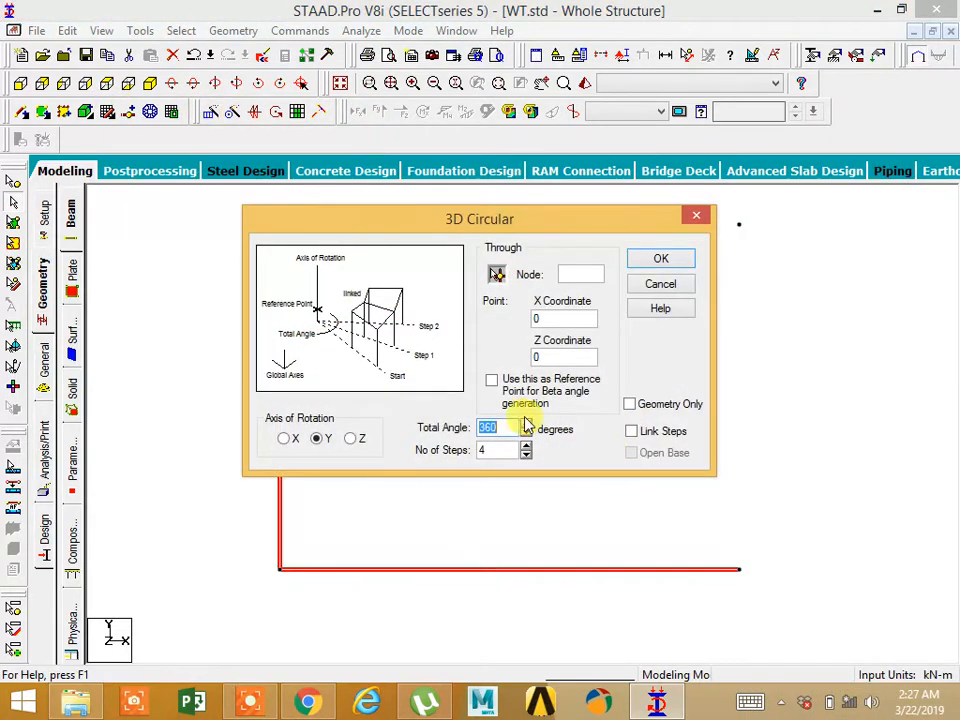
type("18")
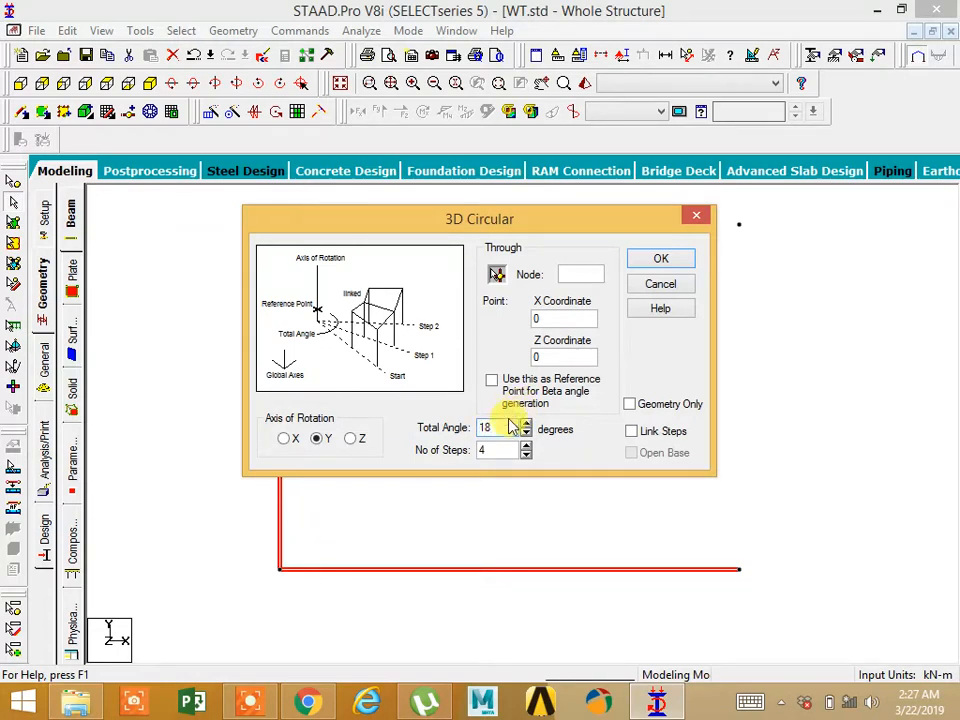
left_click_drag(504, 426, 463, 403)
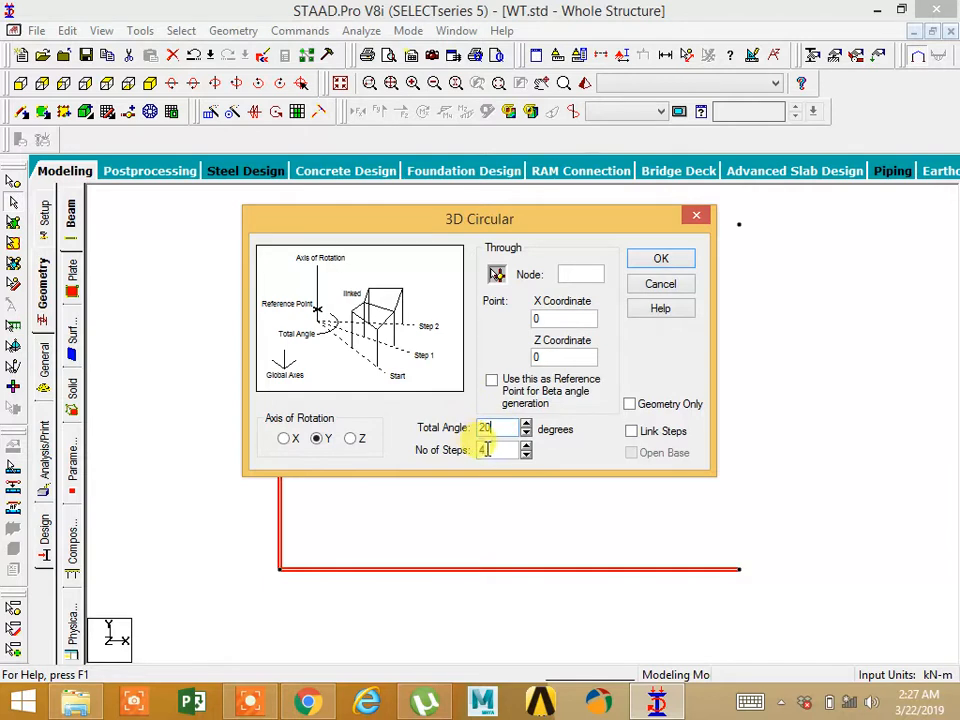
type("1")
left_click(632, 431)
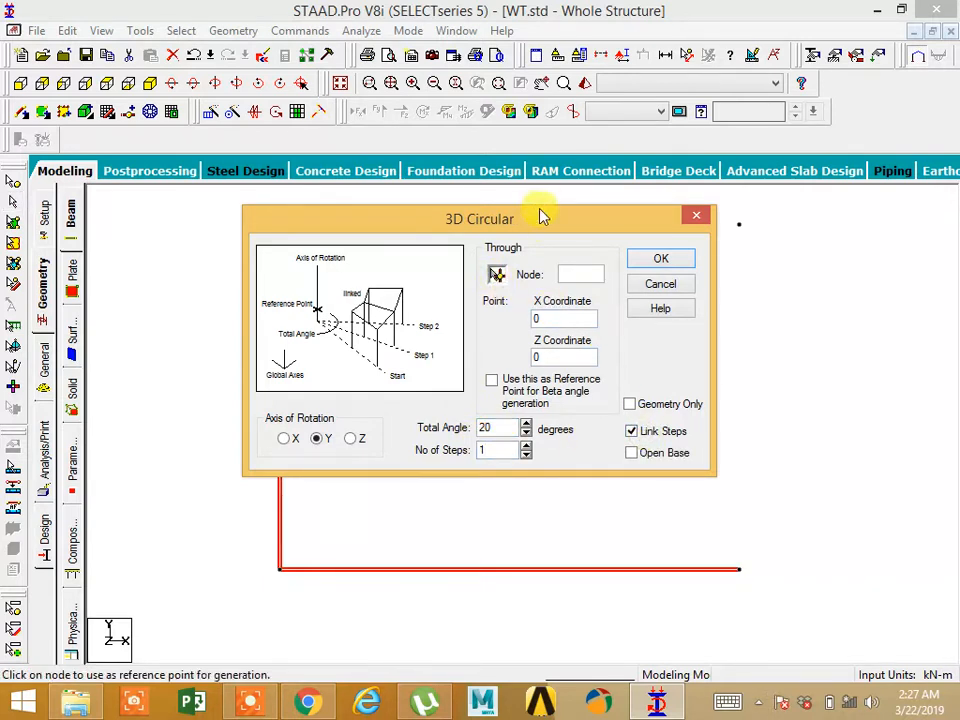
left_click_drag(540, 214, 619, 285)
left_click(739, 224)
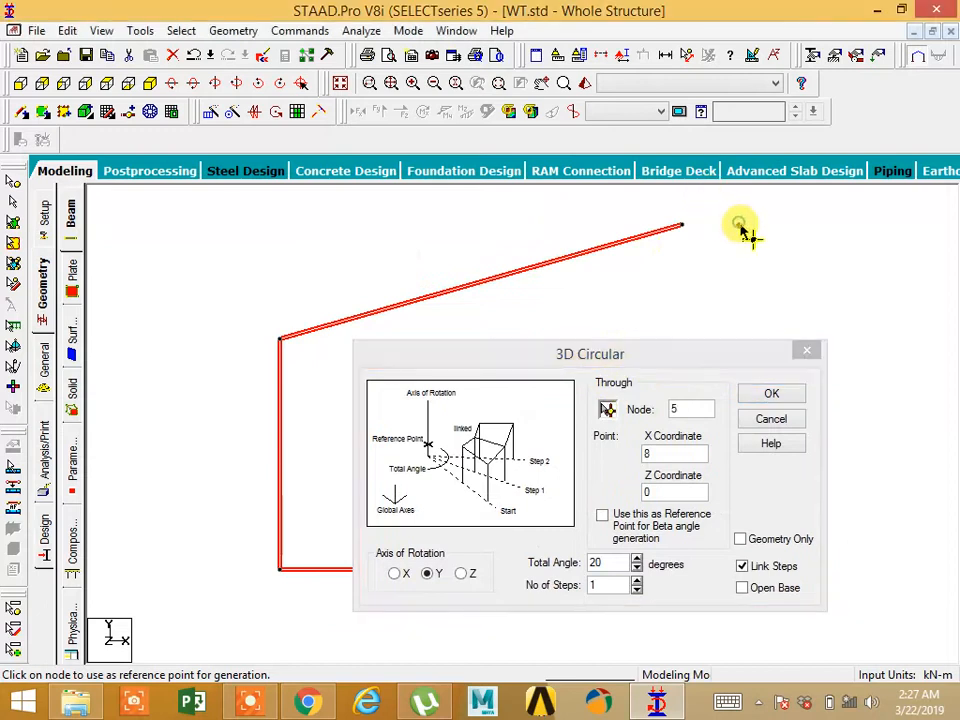
left_click(771, 395)
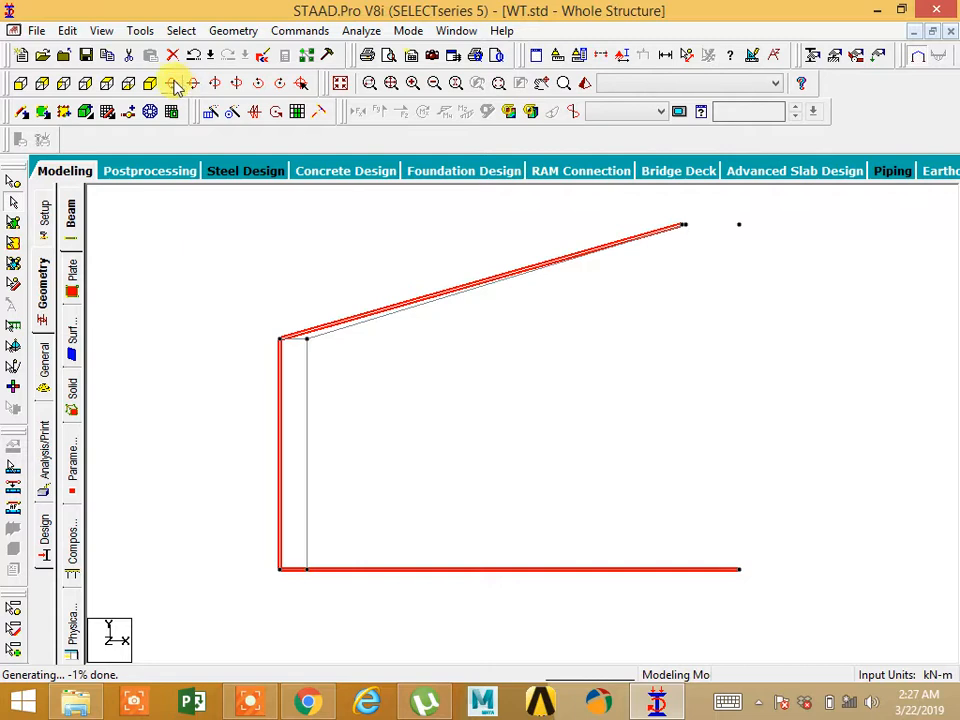
Step: Create primary load case 1 with loading type Fluids and the title WATERPRESSURE
left_click(150, 82)
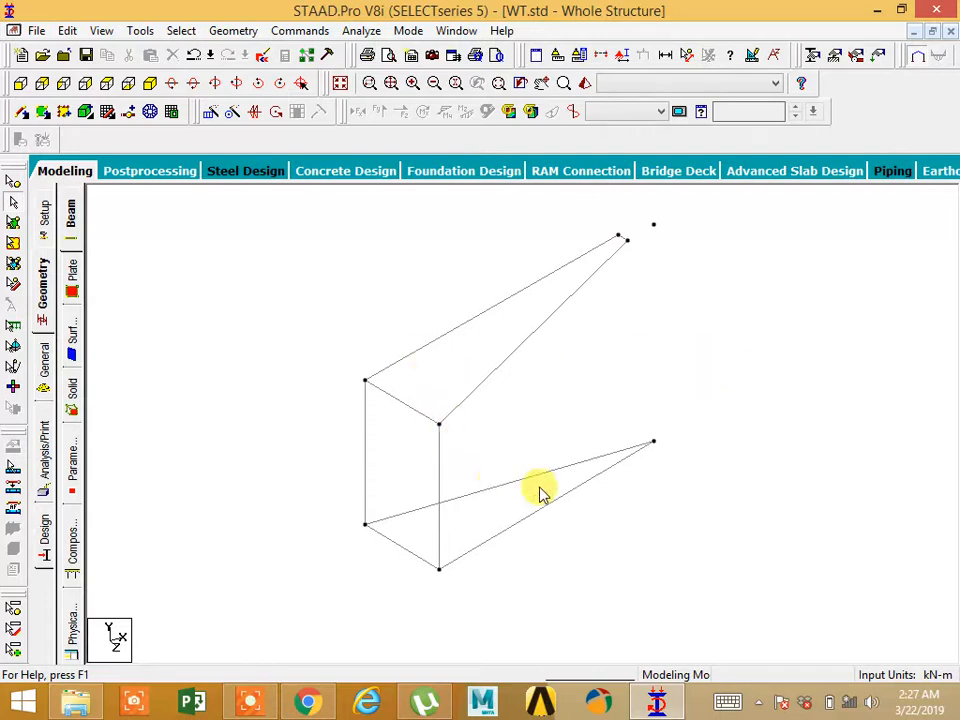
middle_click_drag(568, 493, 536, 420)
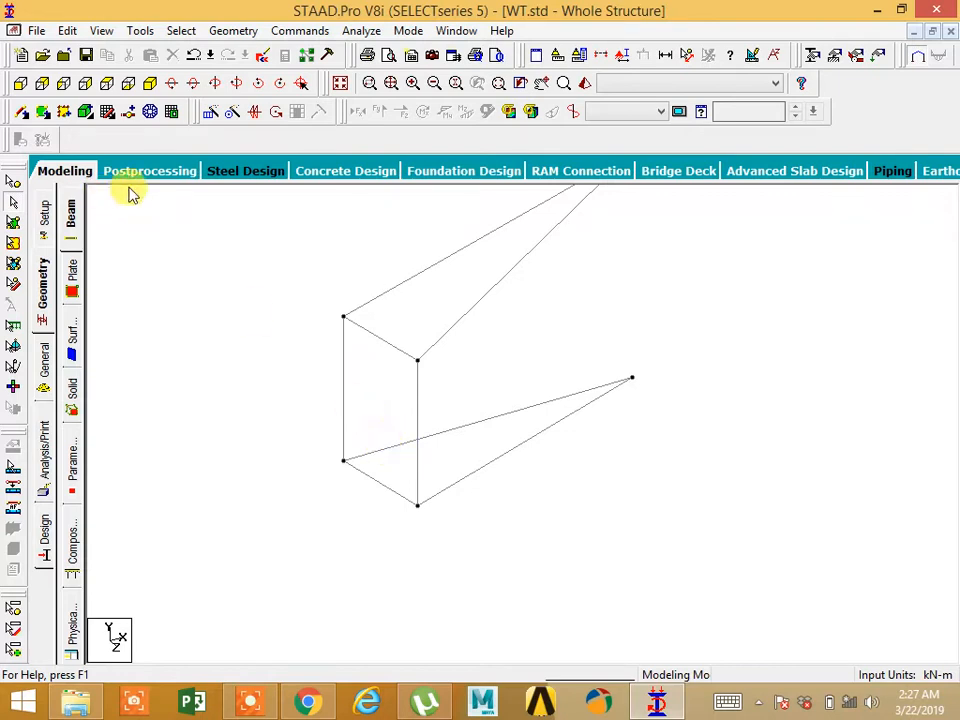
left_click(300, 35)
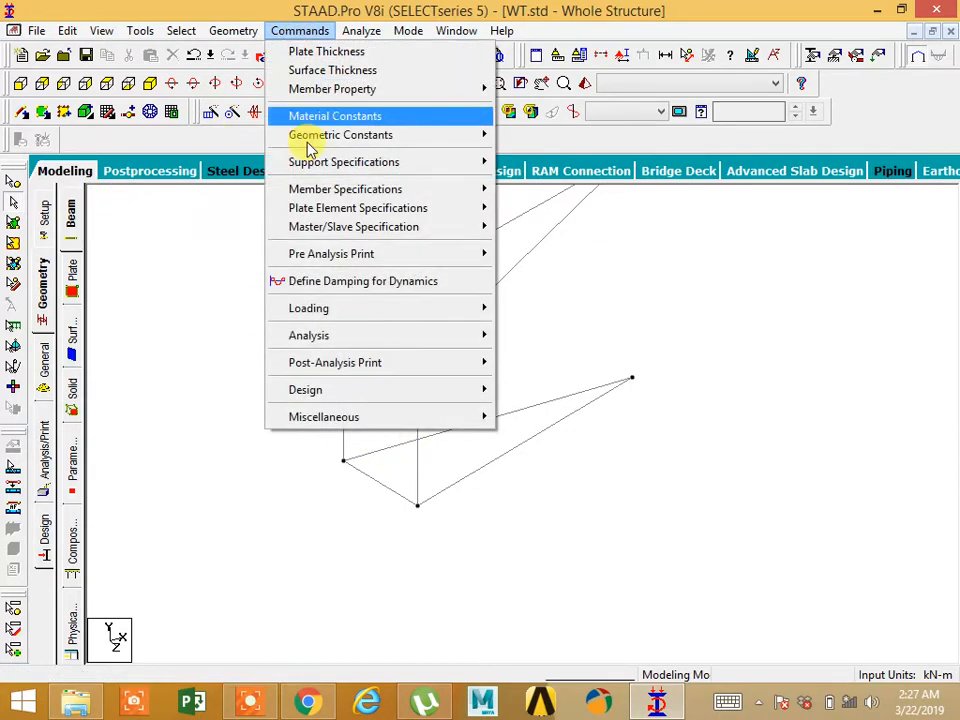
mouse_move(449, 316)
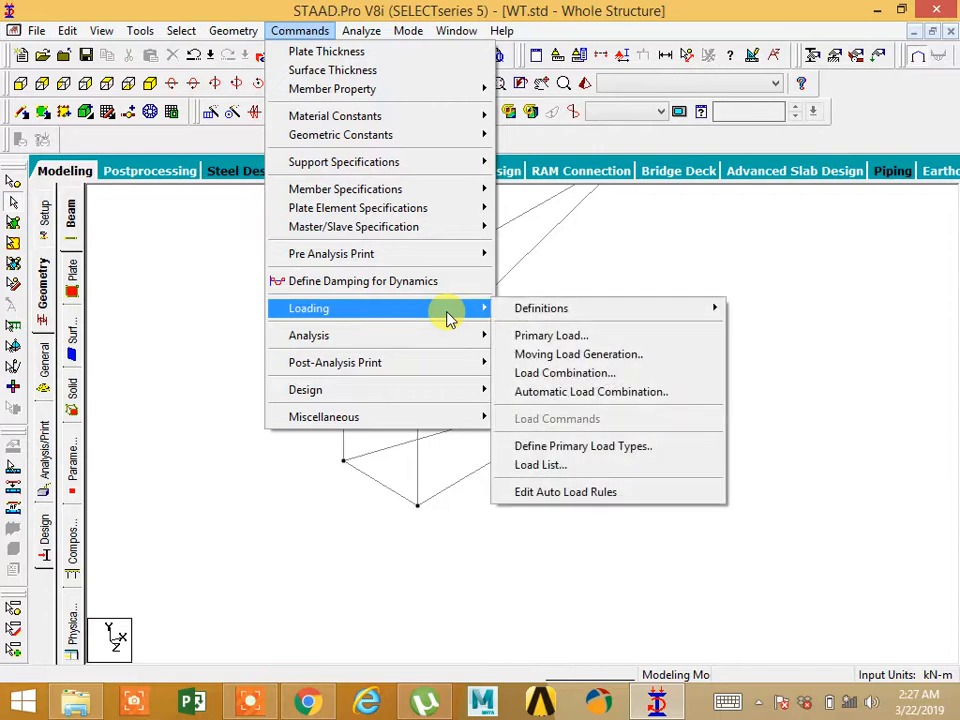
left_click(566, 340)
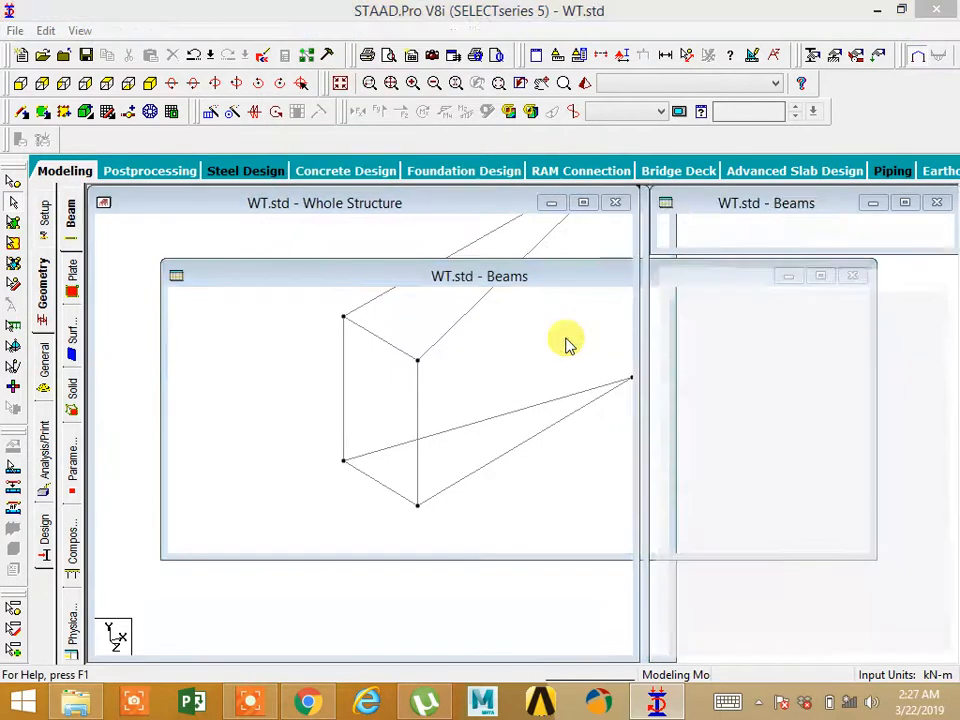
left_click(538, 317)
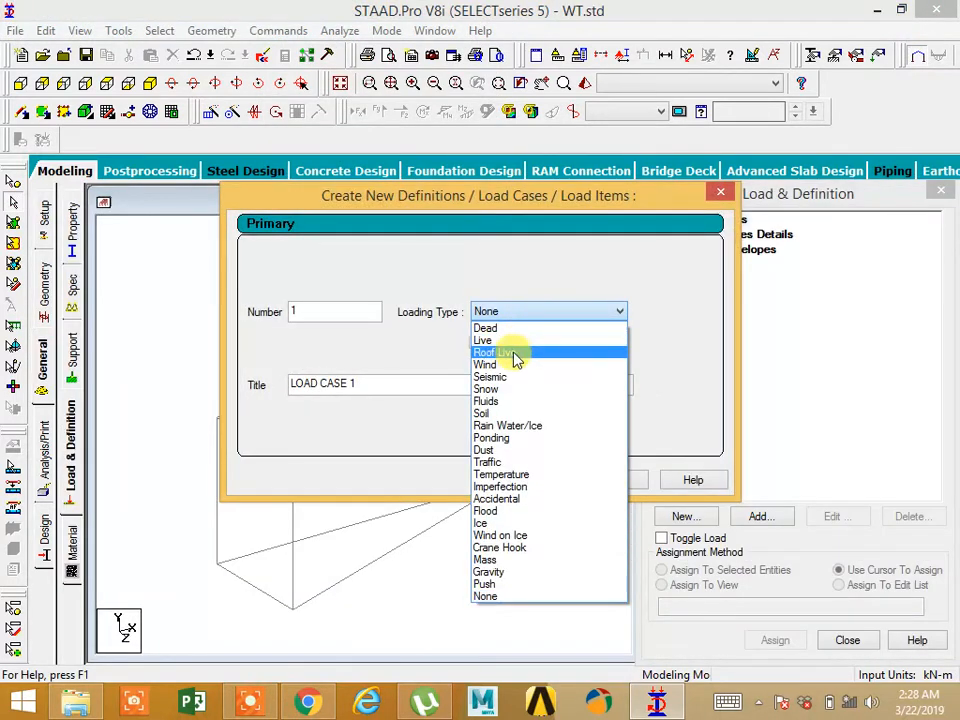
left_click(514, 401)
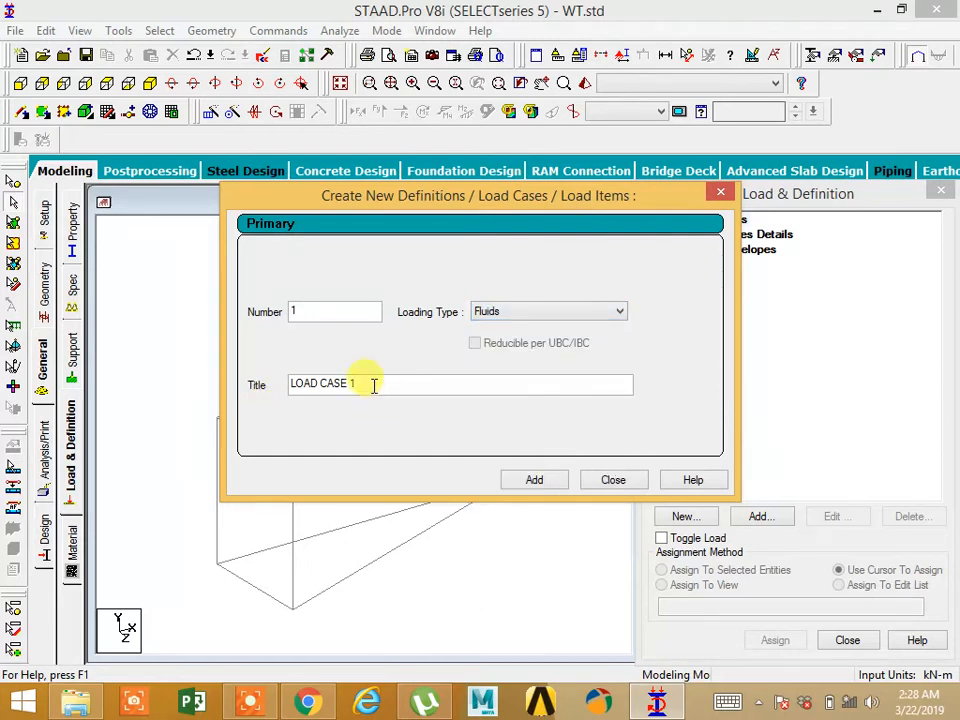
left_click_drag(378, 385, 198, 340)
key("BackSpace")
type("ATERPRESSURE")
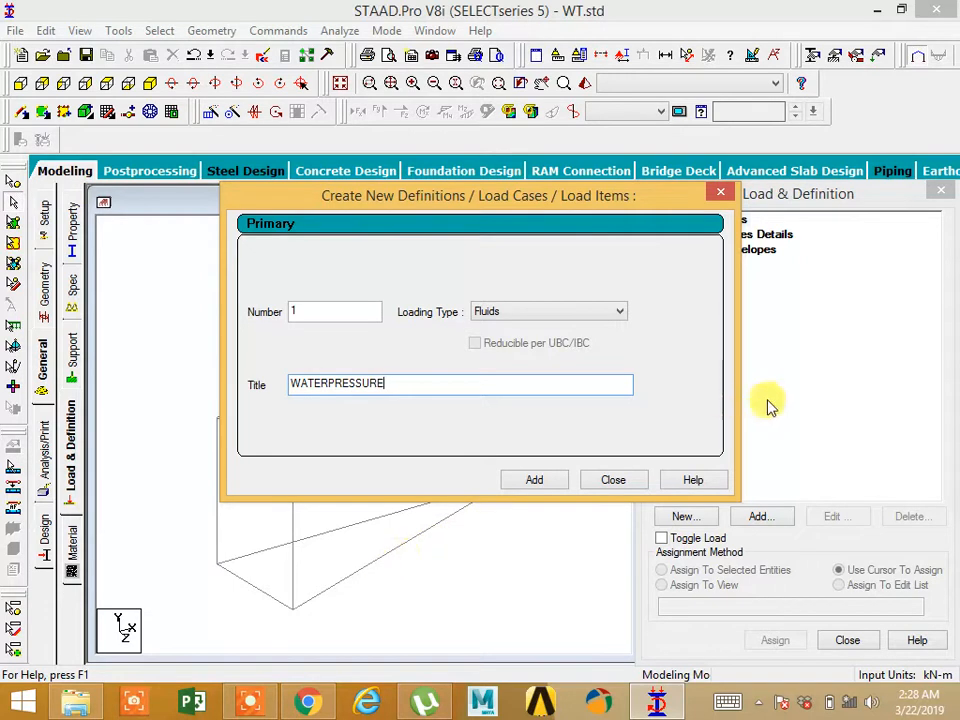
left_click(534, 480)
left_click(613, 480)
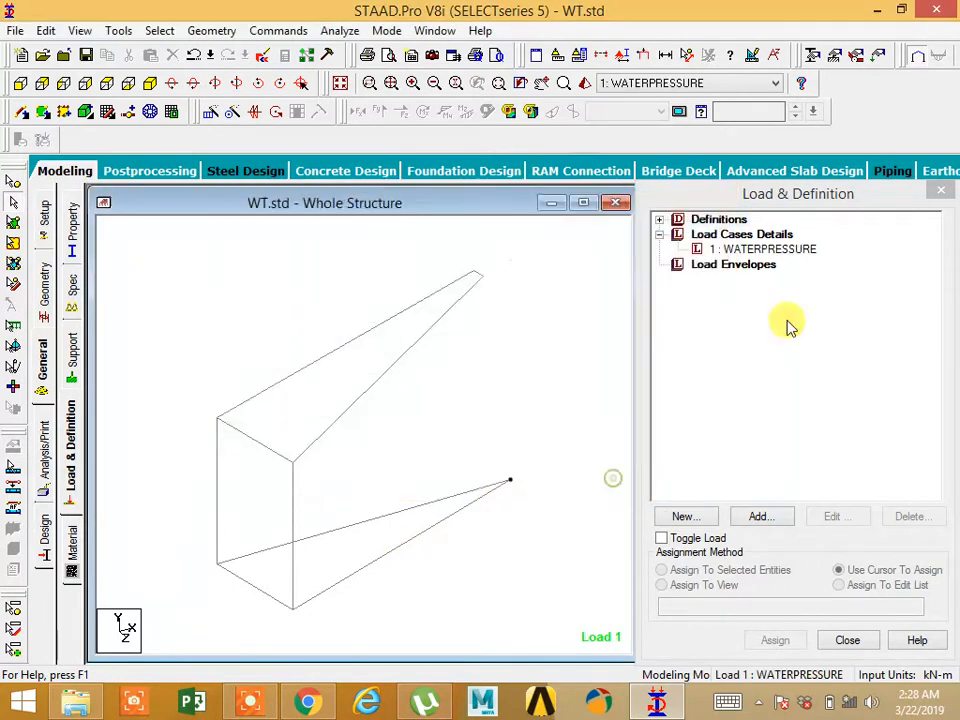
Step: Add a full-plate pressure load item of -40 kN/m2 in the GY direction to the WATERPRESSURE load case
left_click(800, 250)
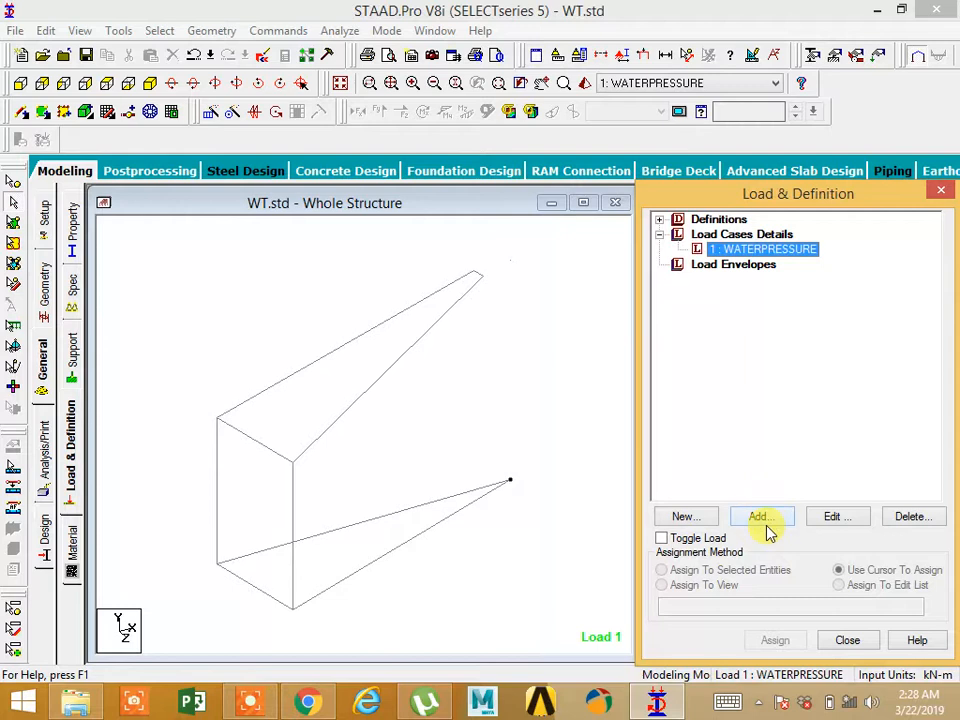
left_click(767, 528)
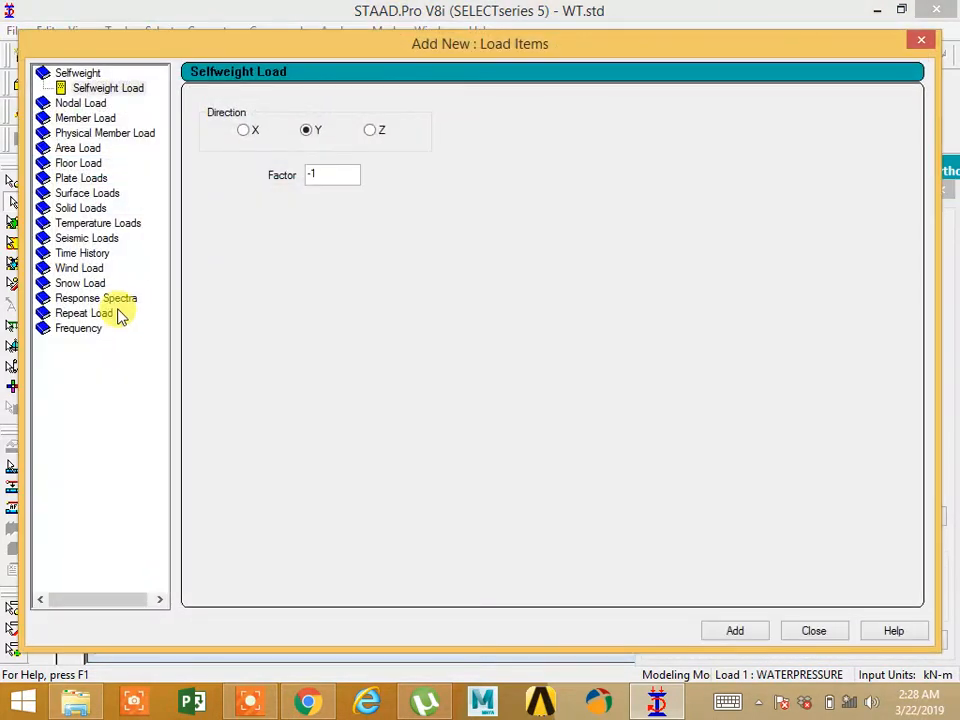
left_click(82, 180)
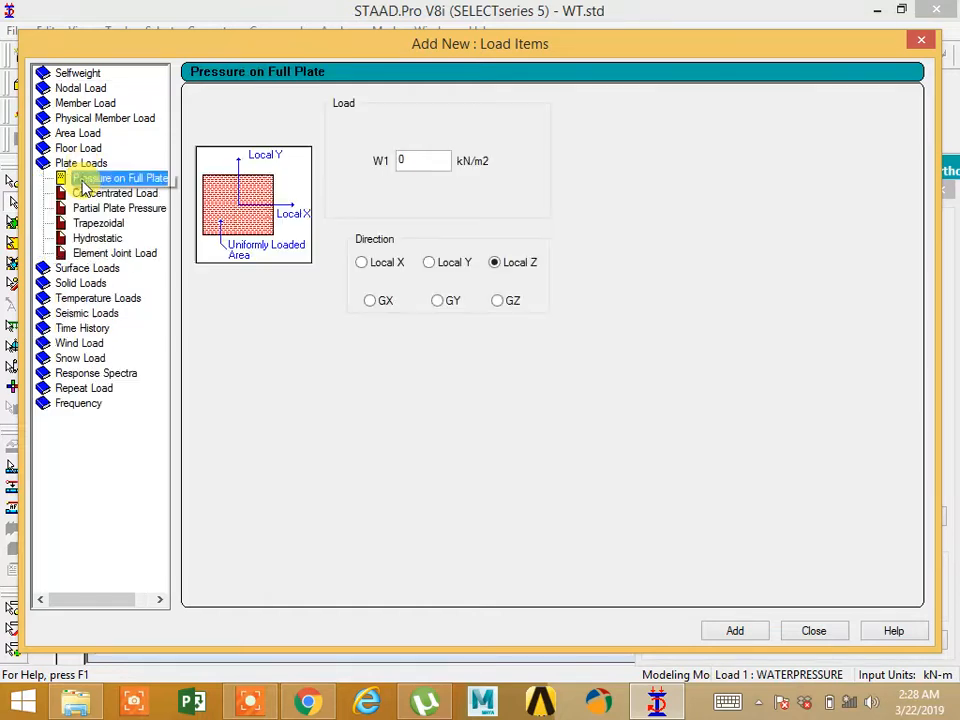
left_click(98, 240)
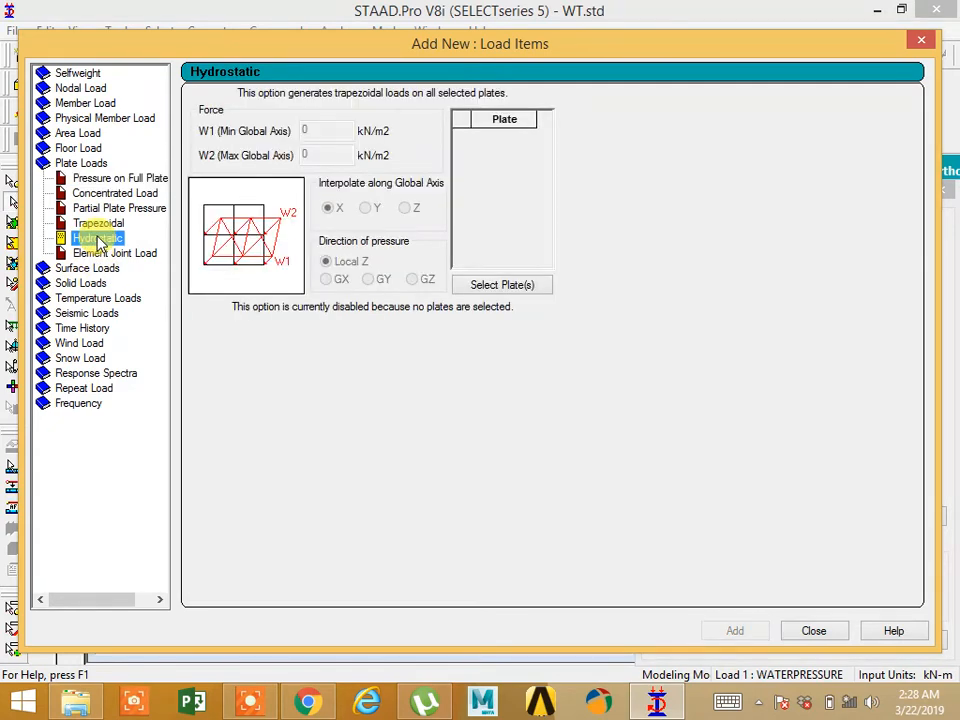
left_click(108, 181)
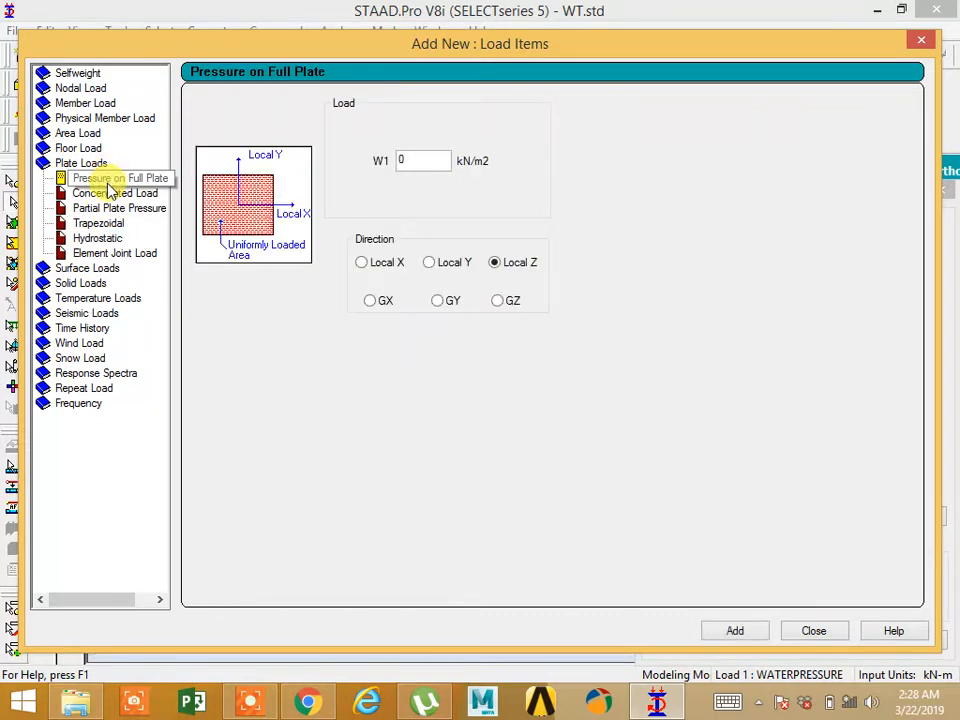
left_click(415, 159)
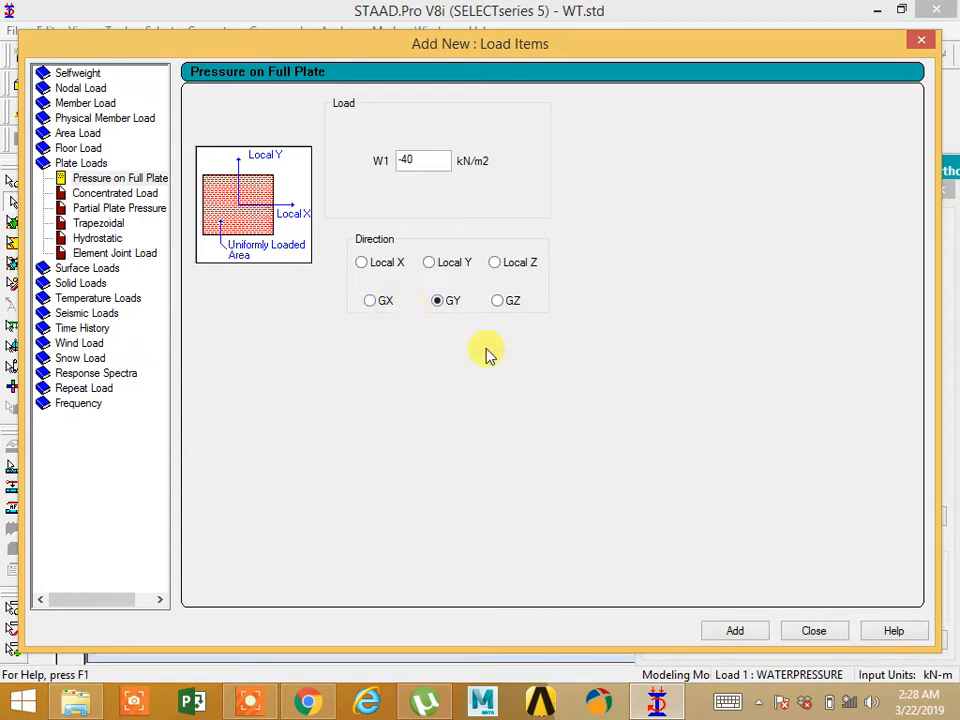
left_click(750, 632)
left_click(800, 631)
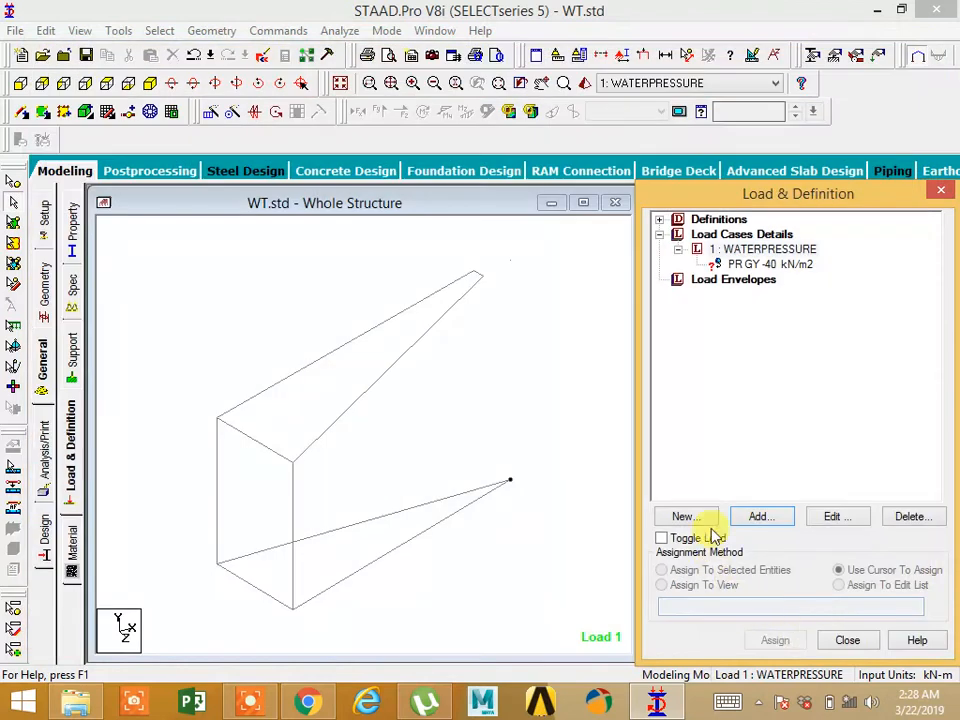
Step: Select all the beams and create infill plates between them
left_click(750, 264)
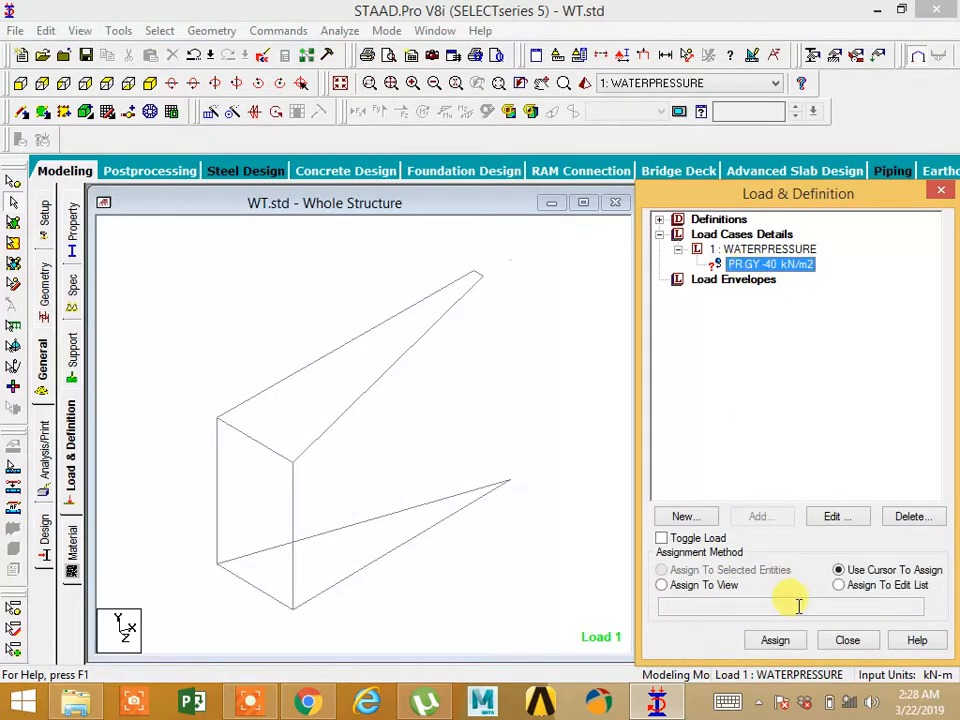
left_click(13, 228)
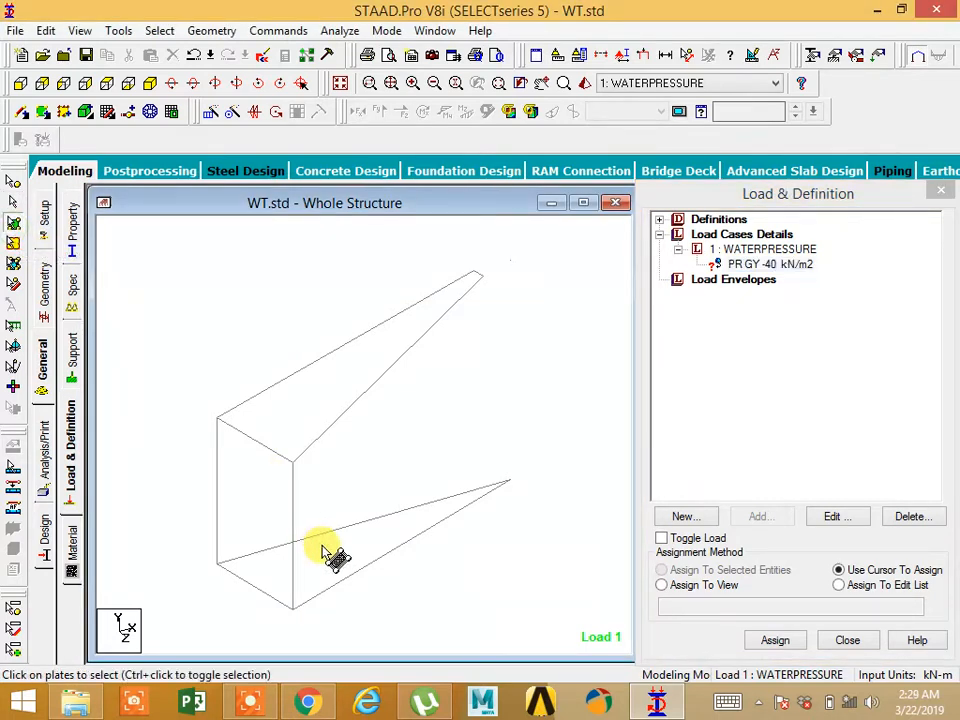
left_click(12, 205)
key("ctrl+a")
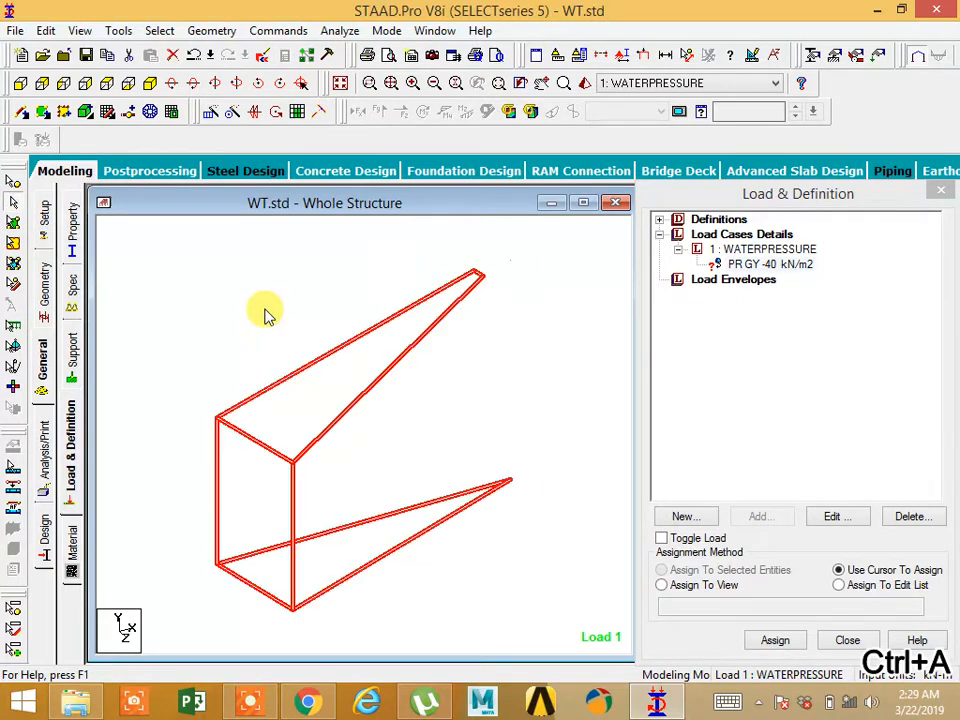
left_click(203, 30)
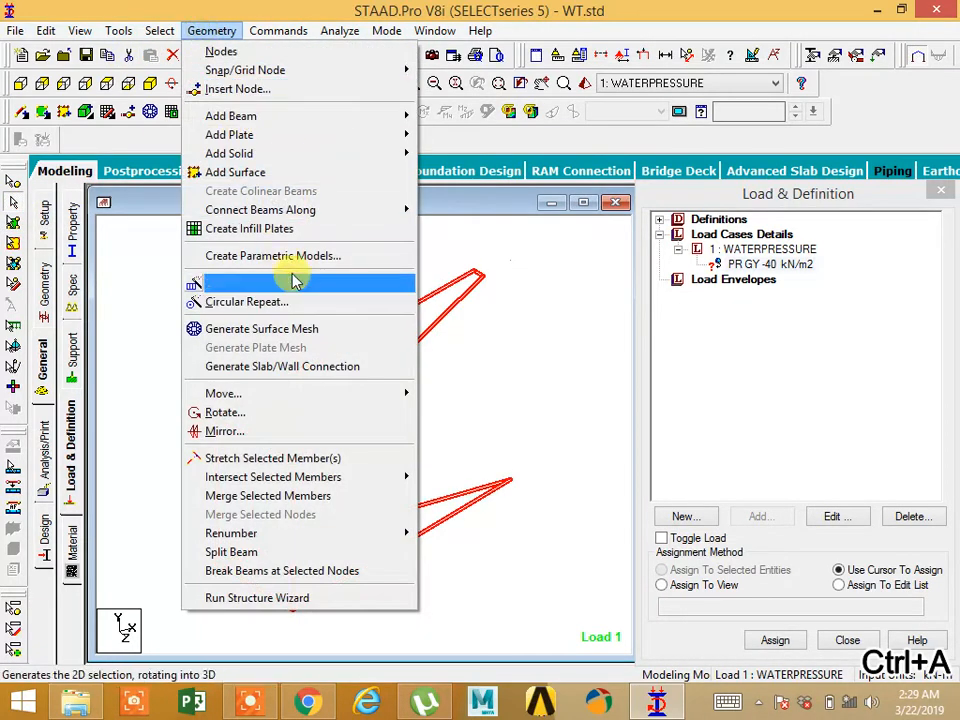
left_click(553, 393)
left_click(556, 395)
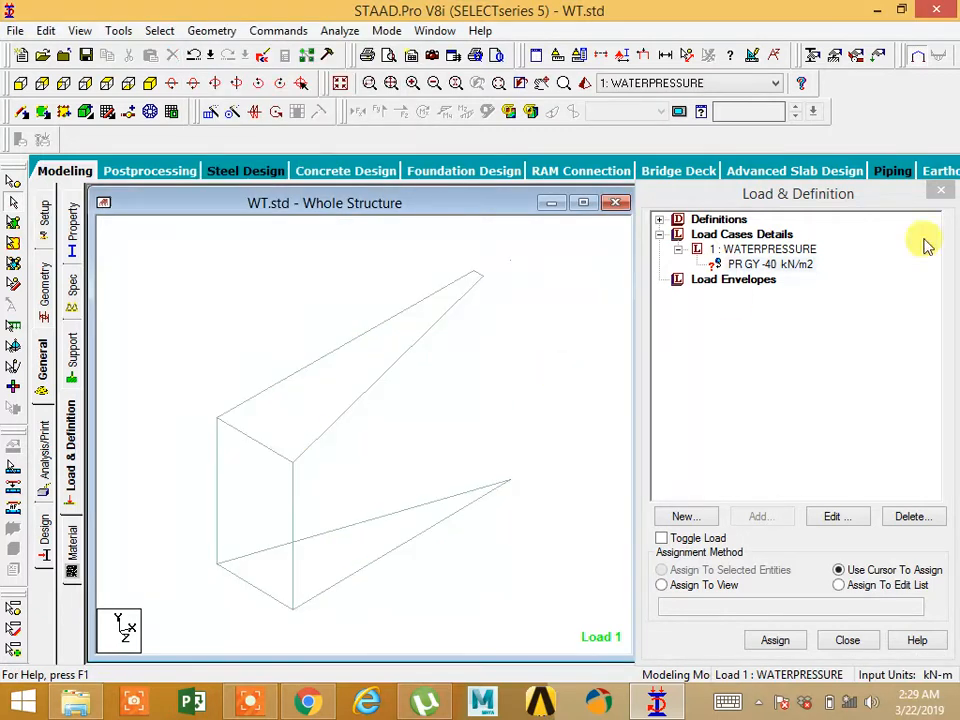
Step: Assign the -40 kN/m2 GY pressure load to the triangular floor plate at the base
left_click(792, 266)
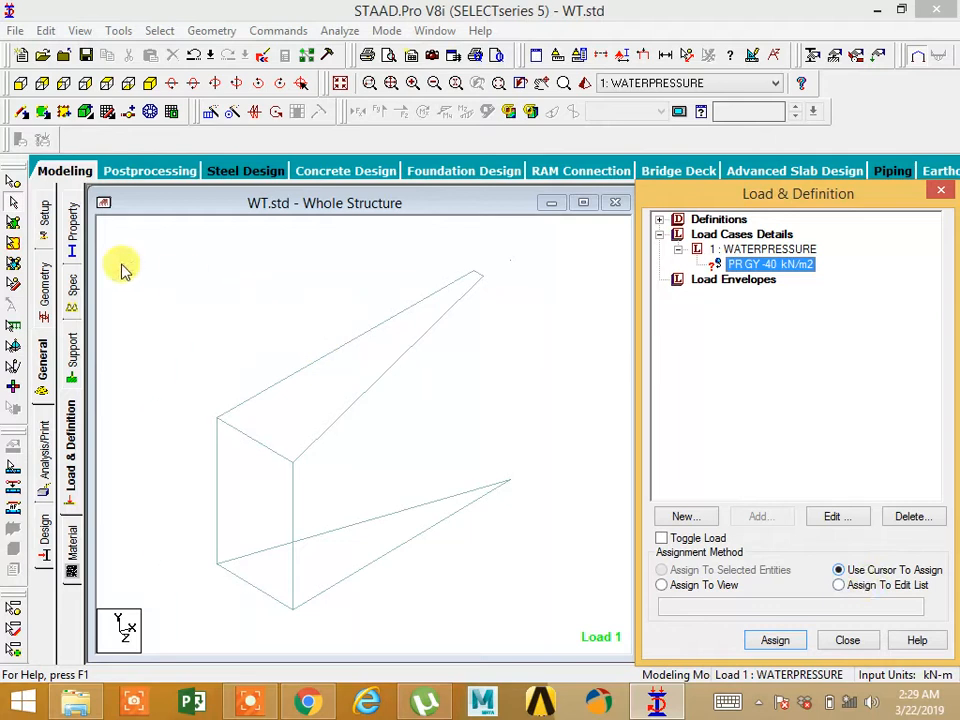
left_click(14, 222)
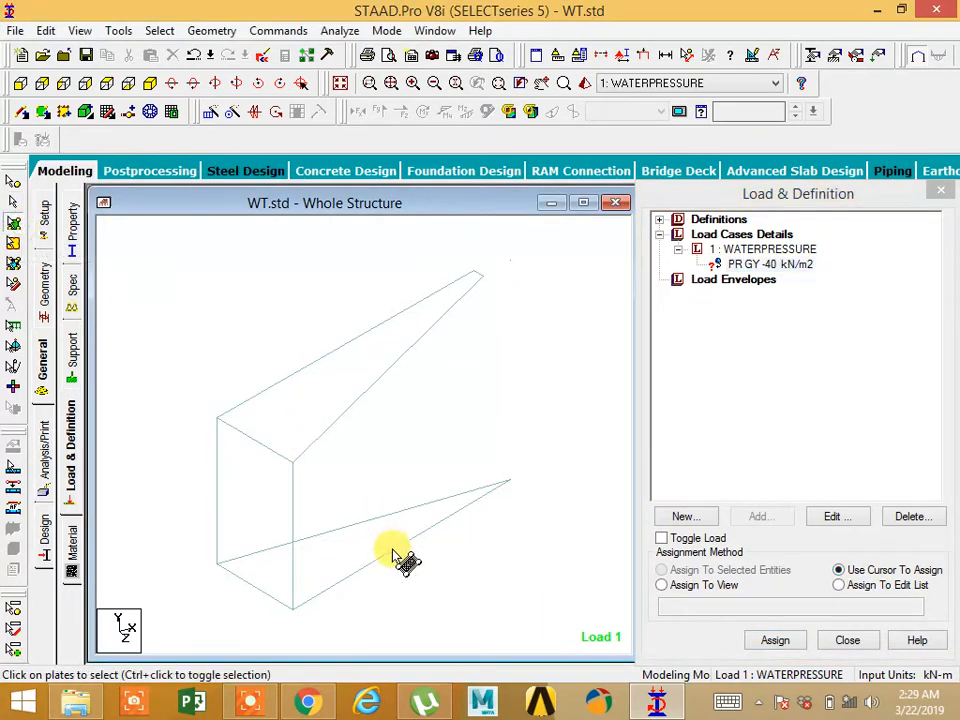
left_click(376, 542)
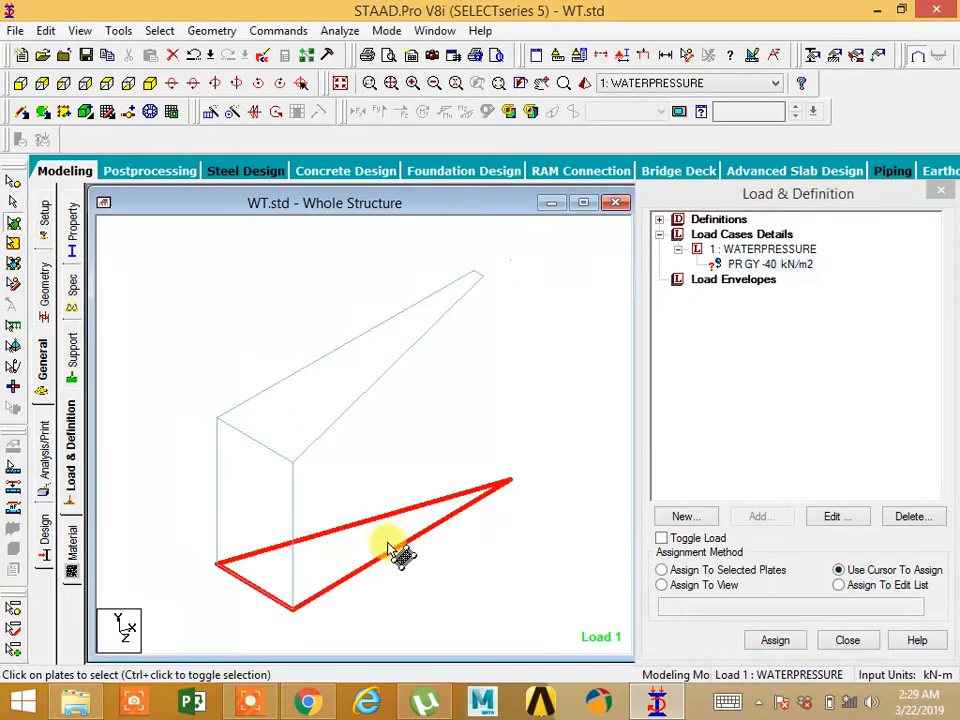
left_click(755, 264)
left_click(724, 569)
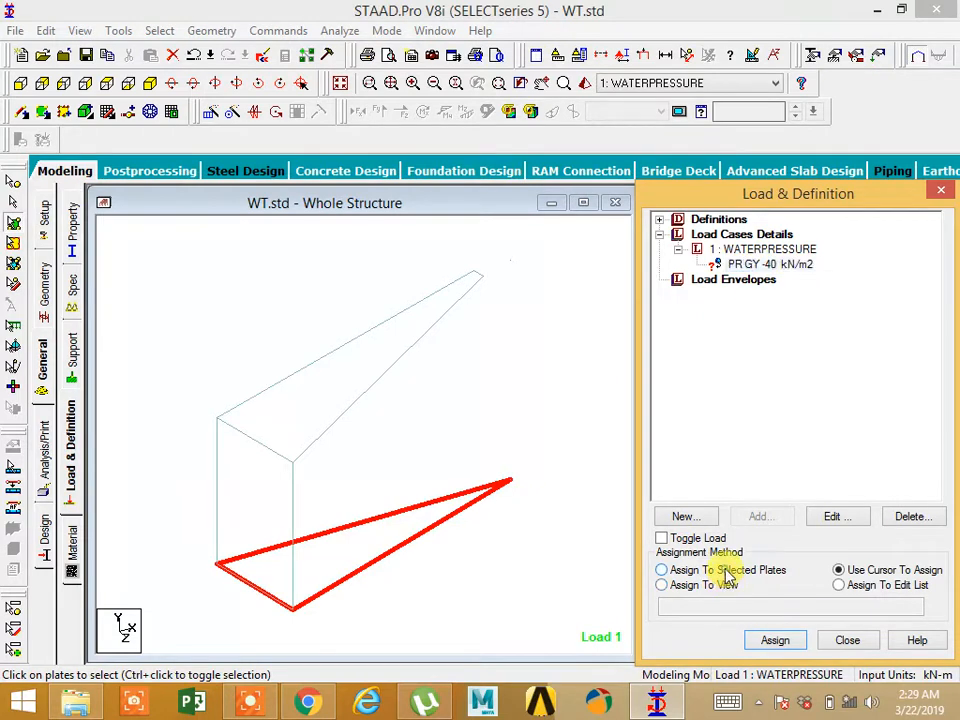
left_click(776, 641)
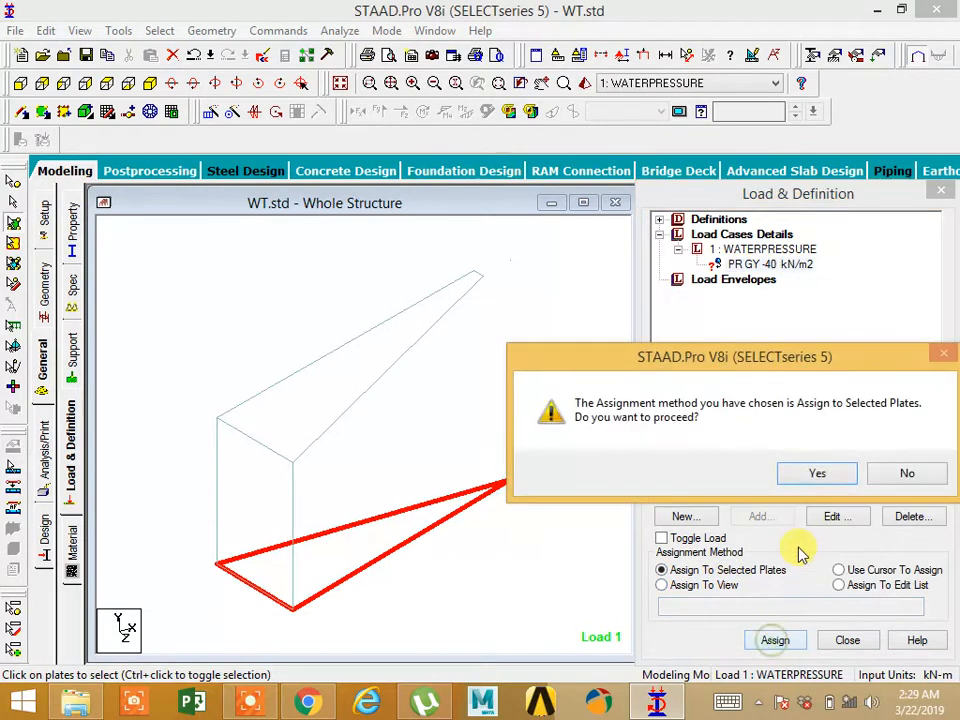
left_click(814, 474)
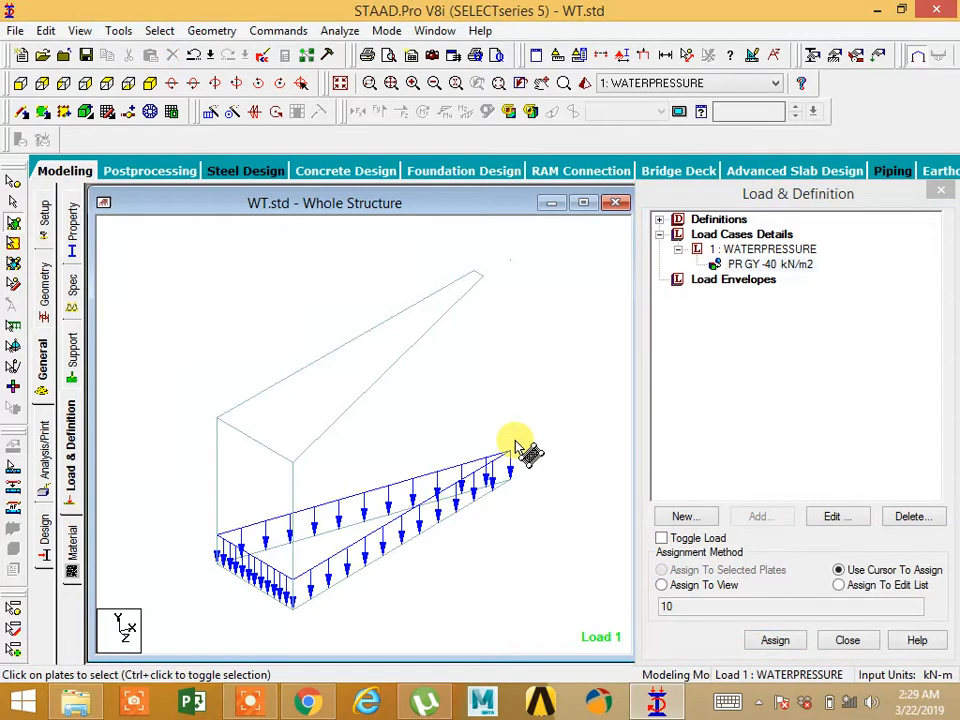
Step: Start a hydrostatic plate load item in the WATERPRESSURE load case and pick the vertical outer wall plate for it
middle_click_drag(517, 436, 534, 379)
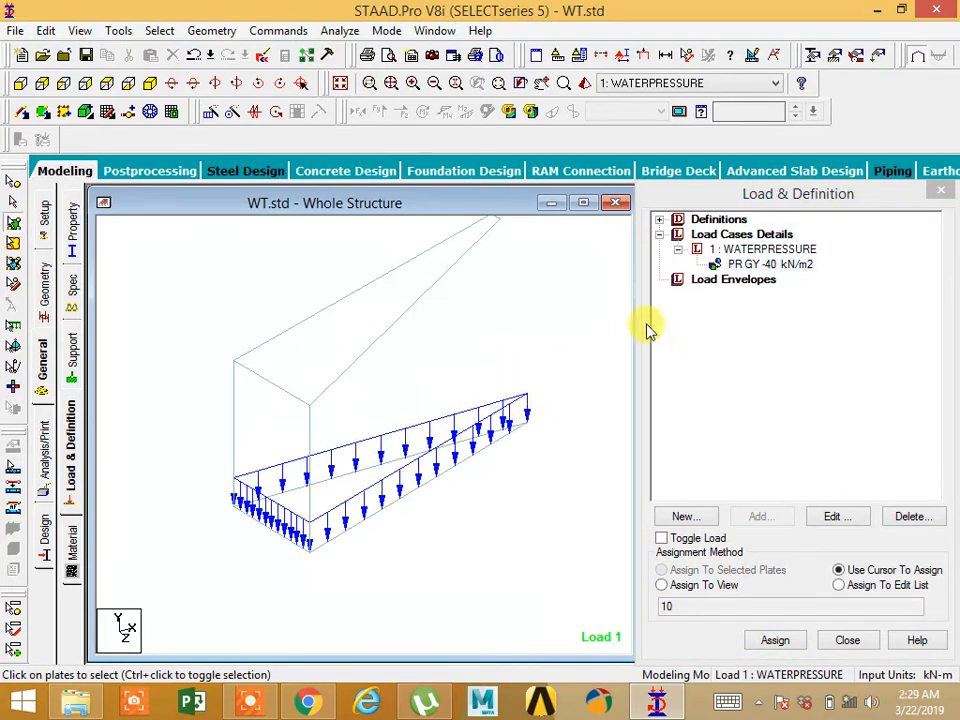
left_click(760, 249)
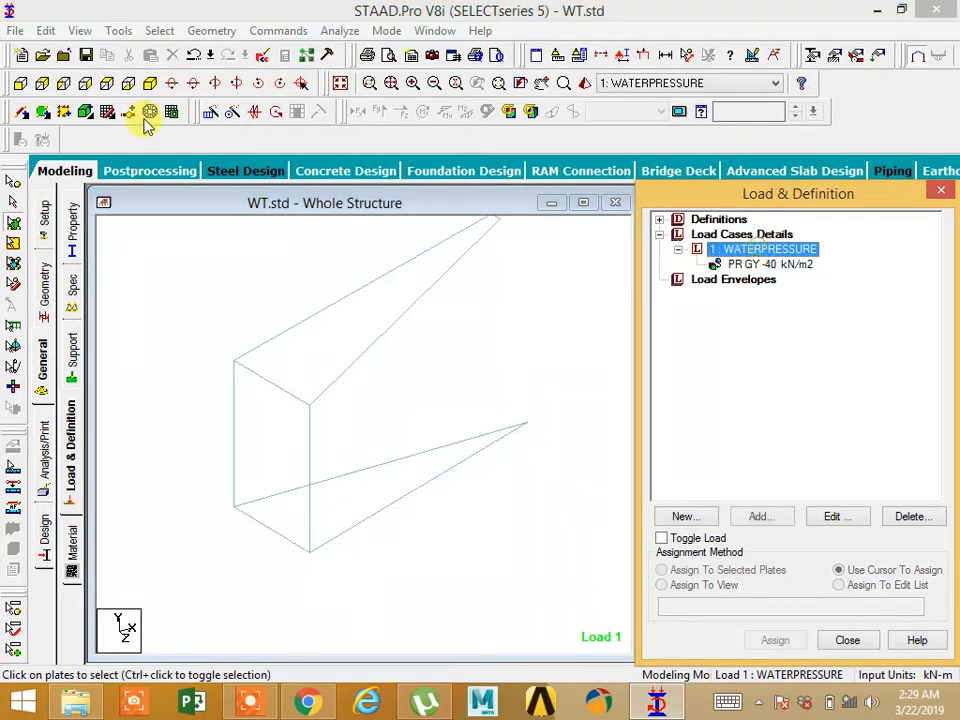
left_click(20, 83)
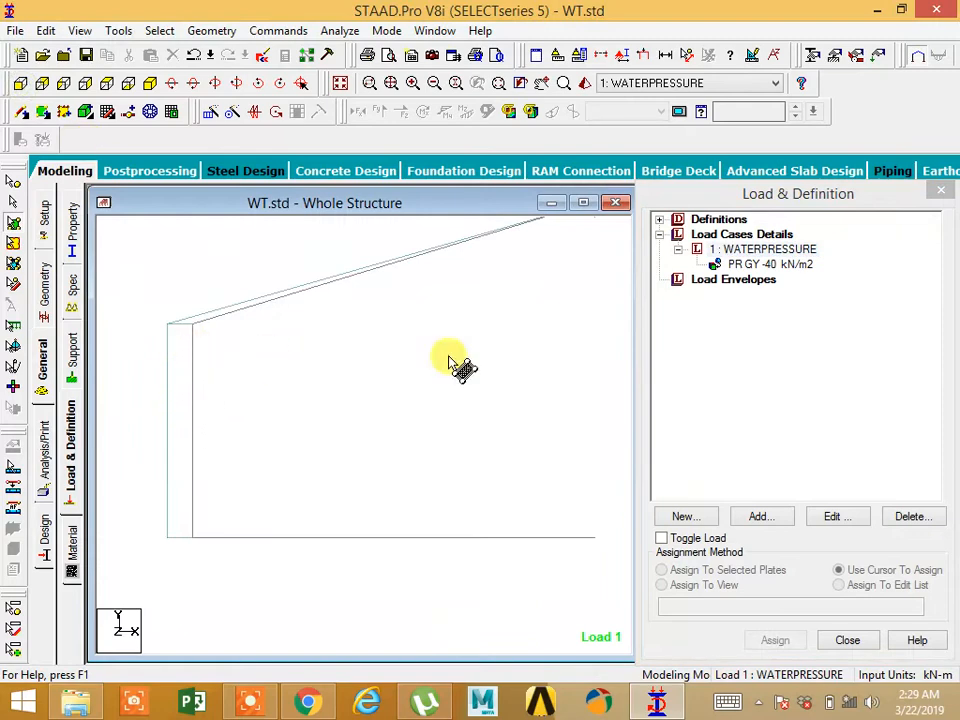
left_click(745, 252)
left_click(756, 515)
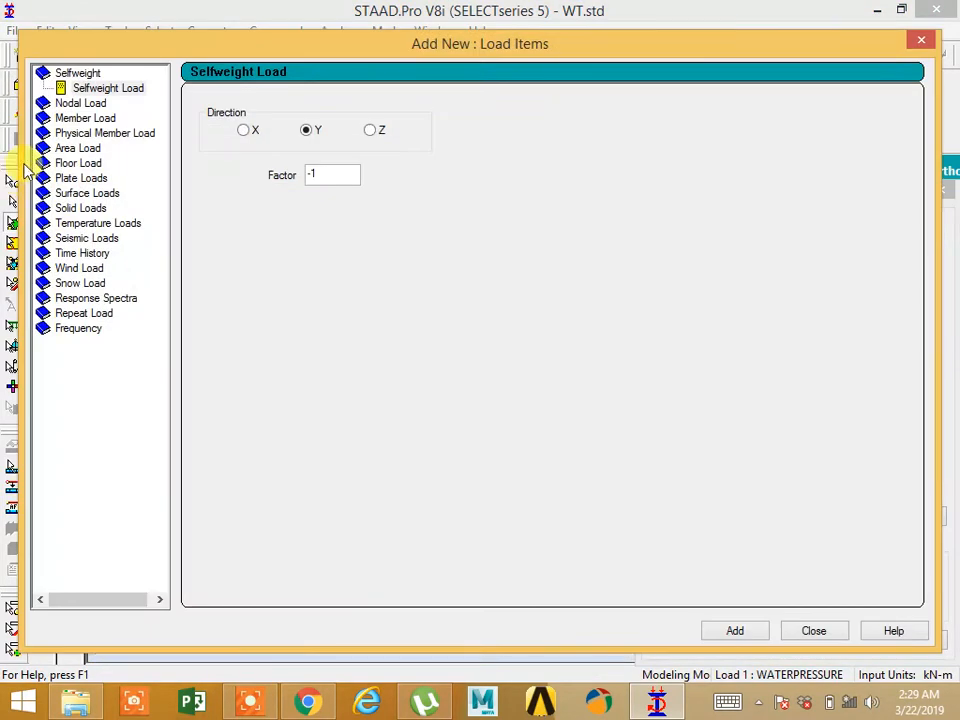
left_click(86, 179)
left_click(113, 240)
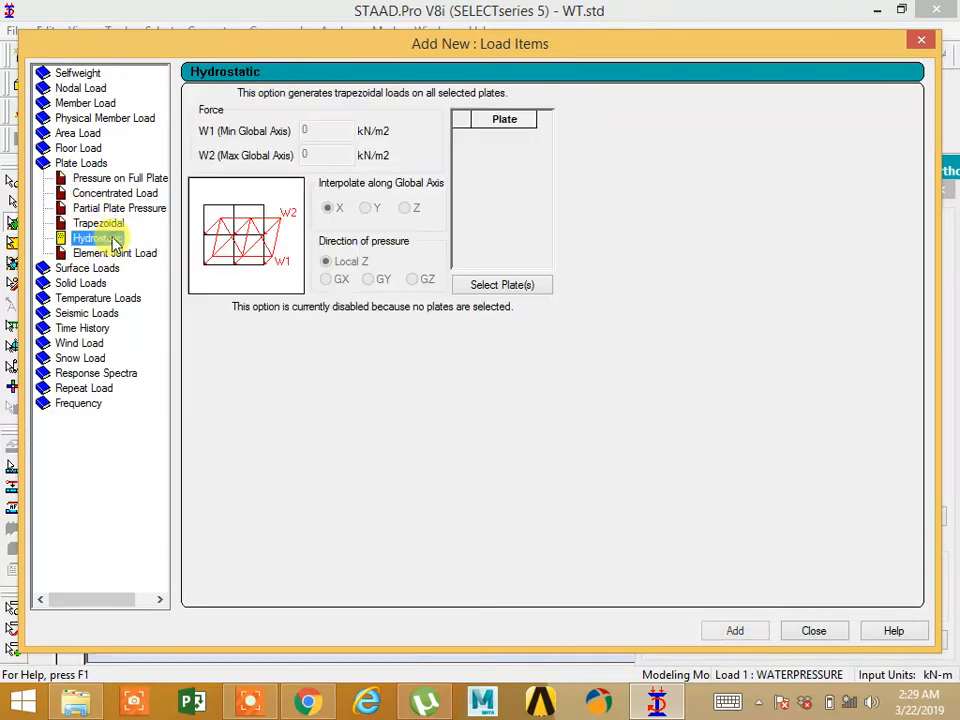
left_click(503, 289)
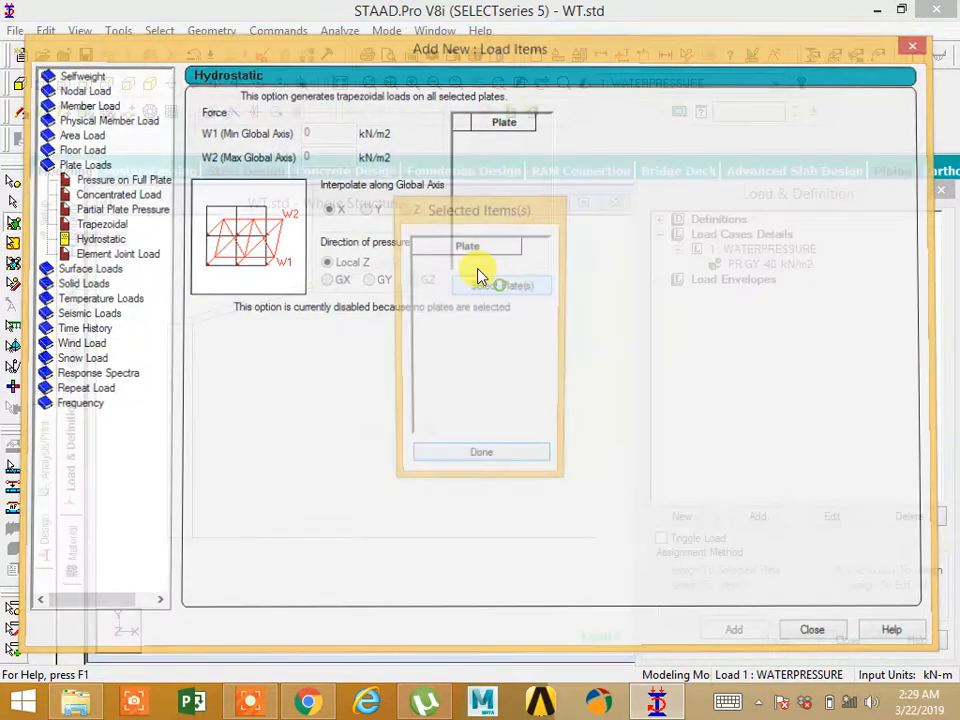
left_click(181, 419)
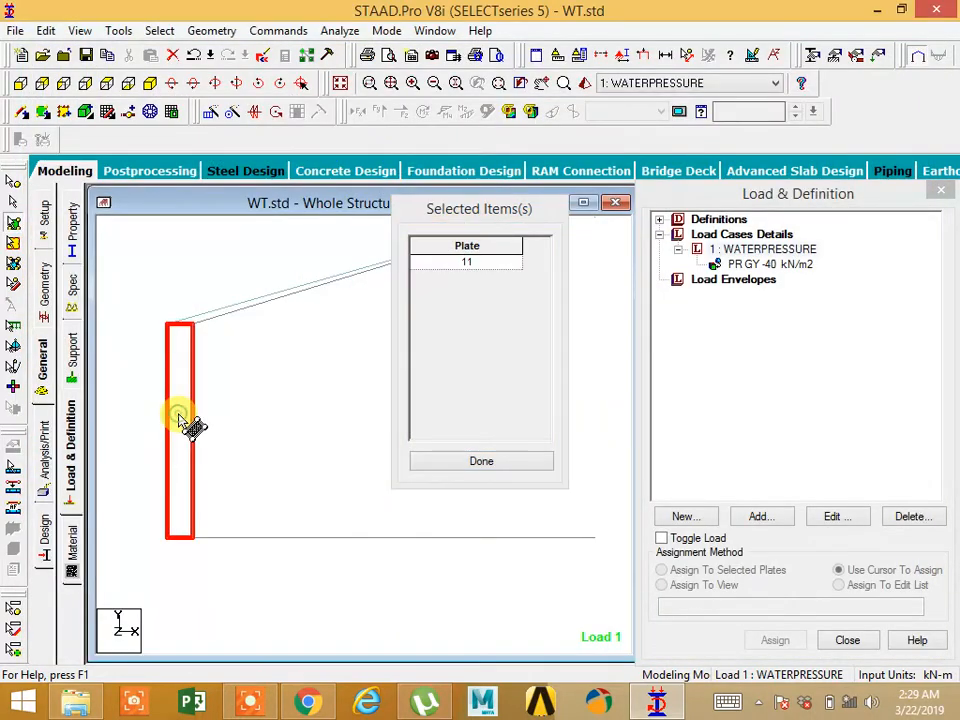
left_click(481, 463)
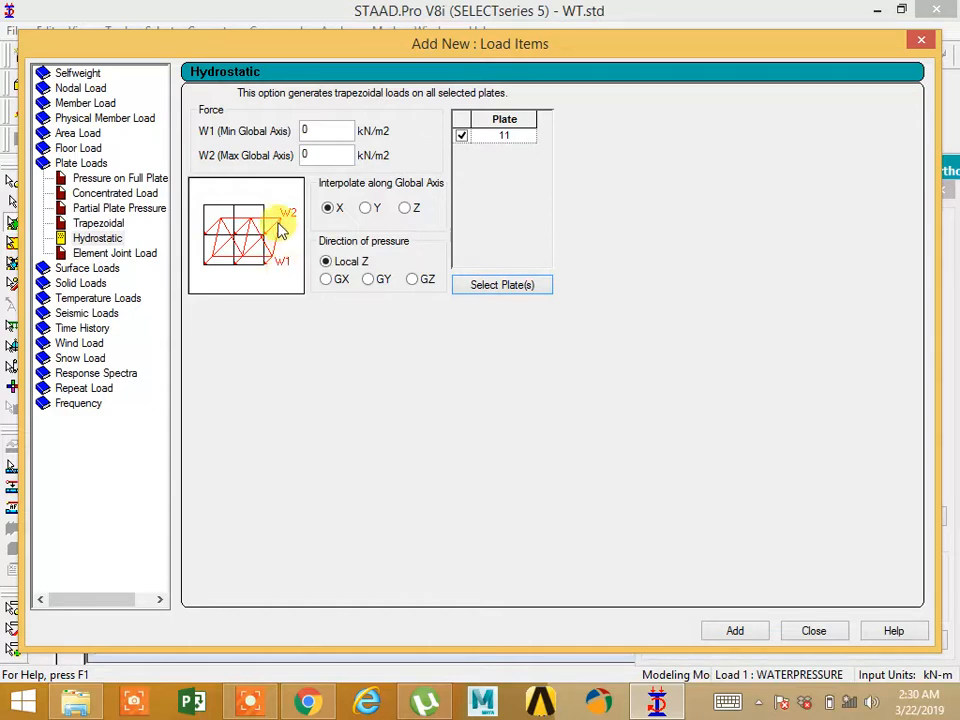
Step: Set the hydrostatic load's force W1 at the minimum global axis to -40 kN/m2 with the pressure direction GX
left_click(336, 152)
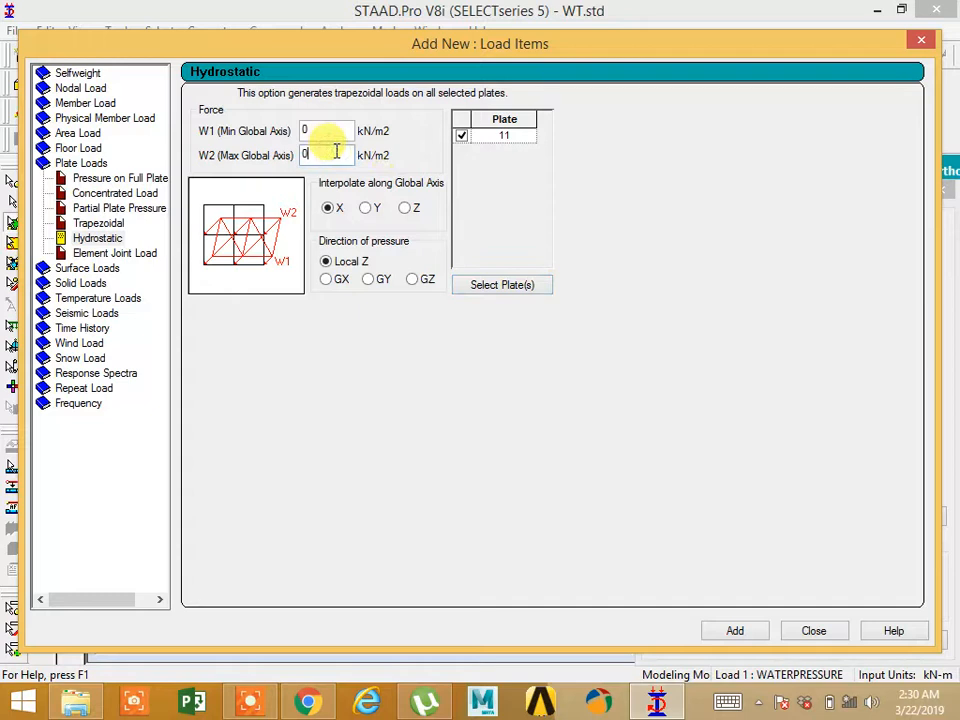
left_click(332, 133)
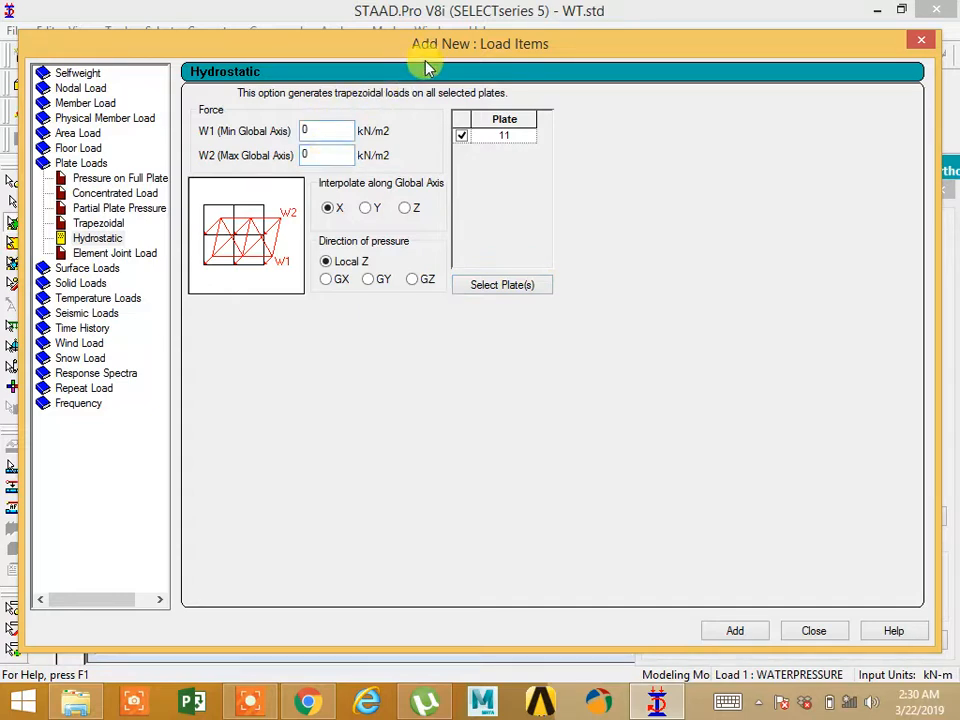
left_click_drag(540, 55, 718, 48)
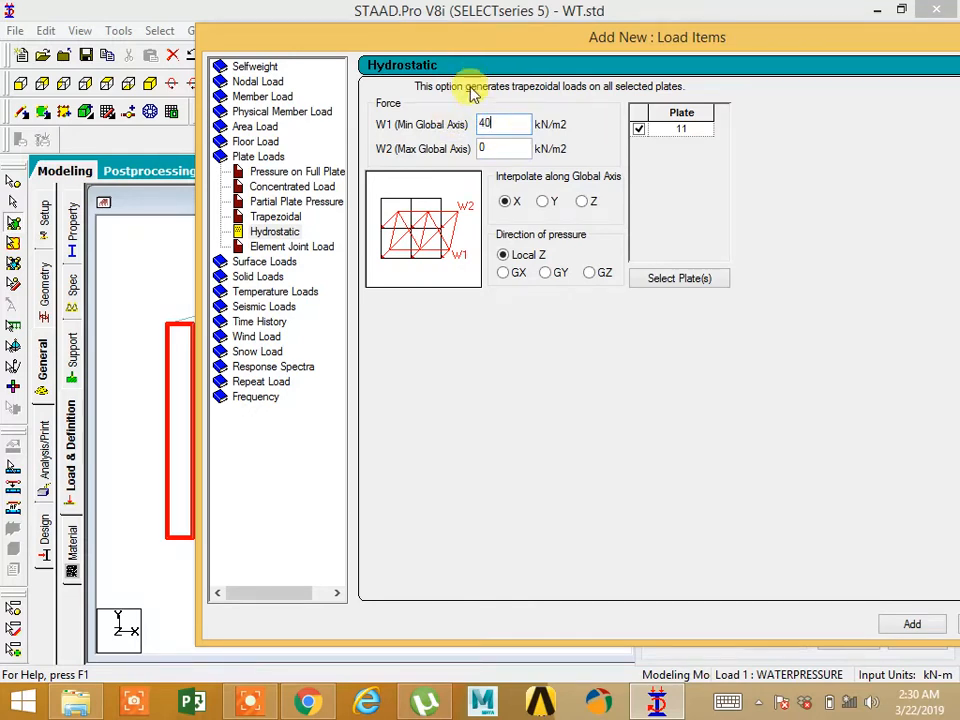
left_click_drag(454, 36, 674, 311)
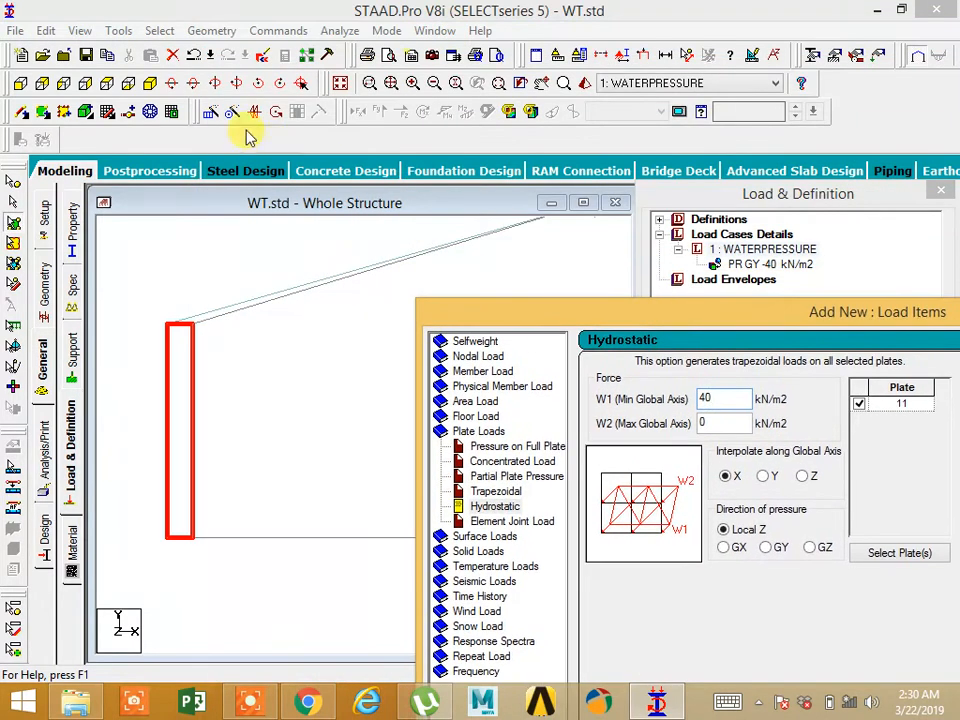
left_click(152, 82)
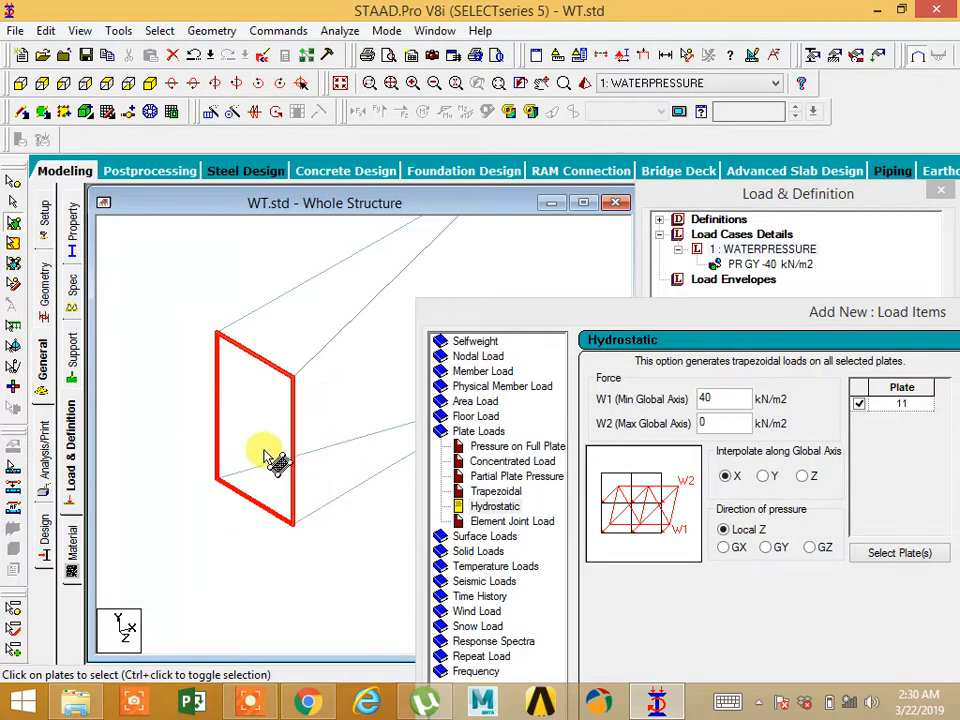
left_click_drag(695, 313, 684, 183)
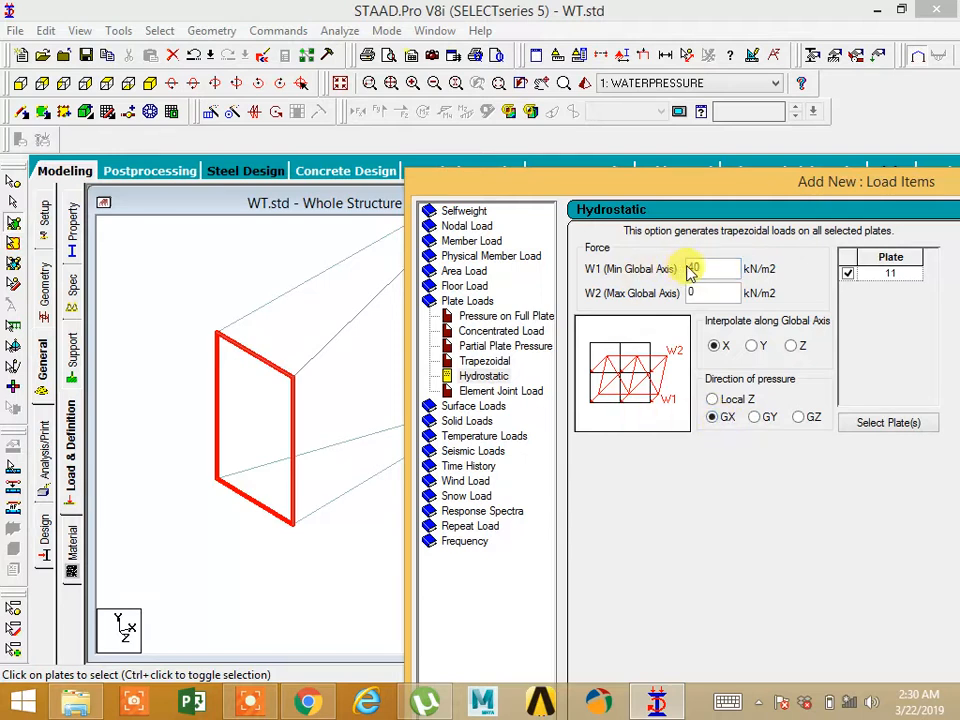
type("40")
type("-")
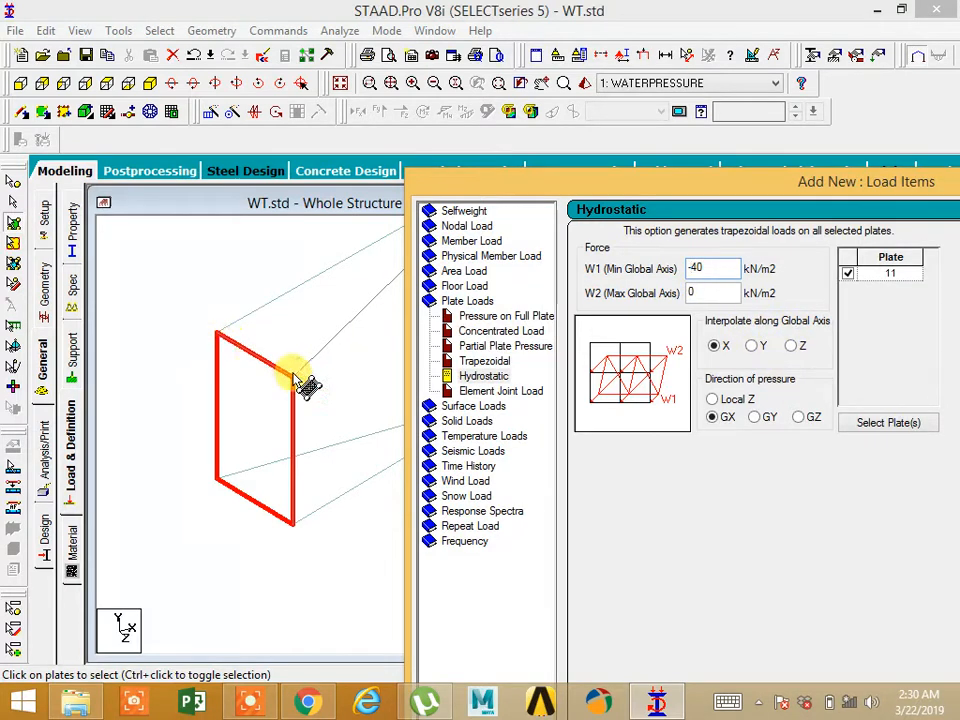
Step: Interpolate the hydrostatic load along global Y and add it to the WATERPRESSURE load case, accepting the auto save
left_click(20, 84)
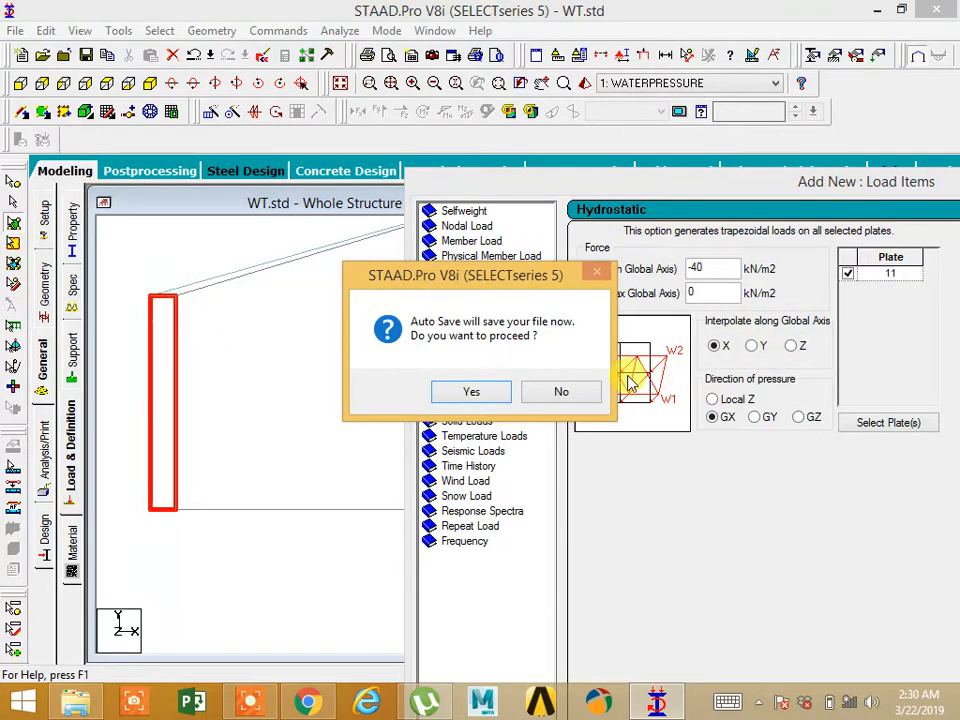
left_click(472, 391)
left_click(364, 374)
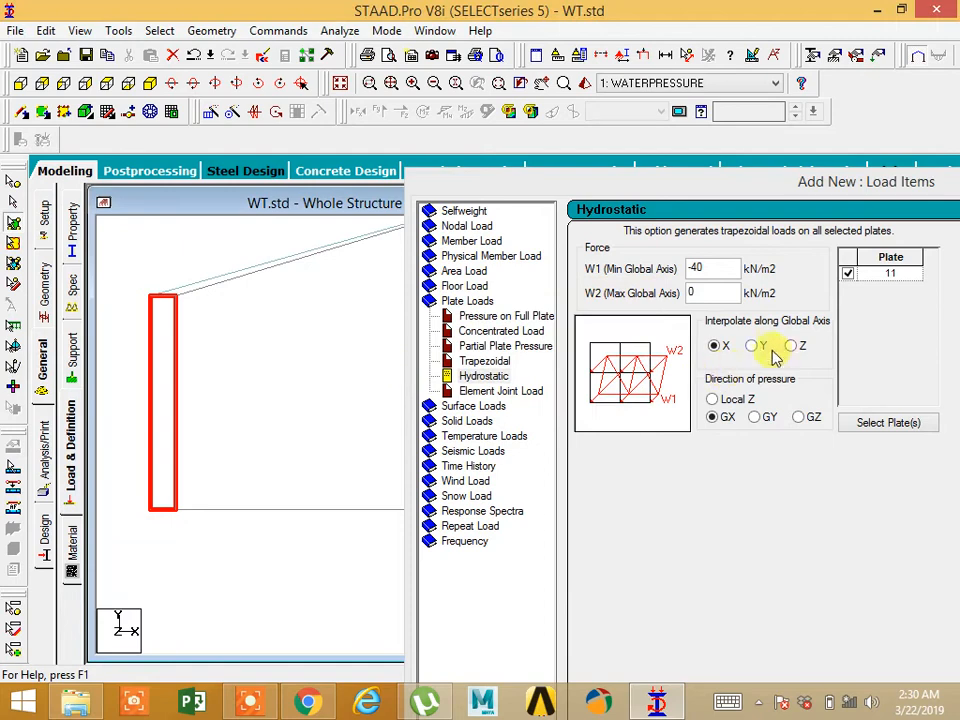
left_click_drag(709, 187, 314, 13)
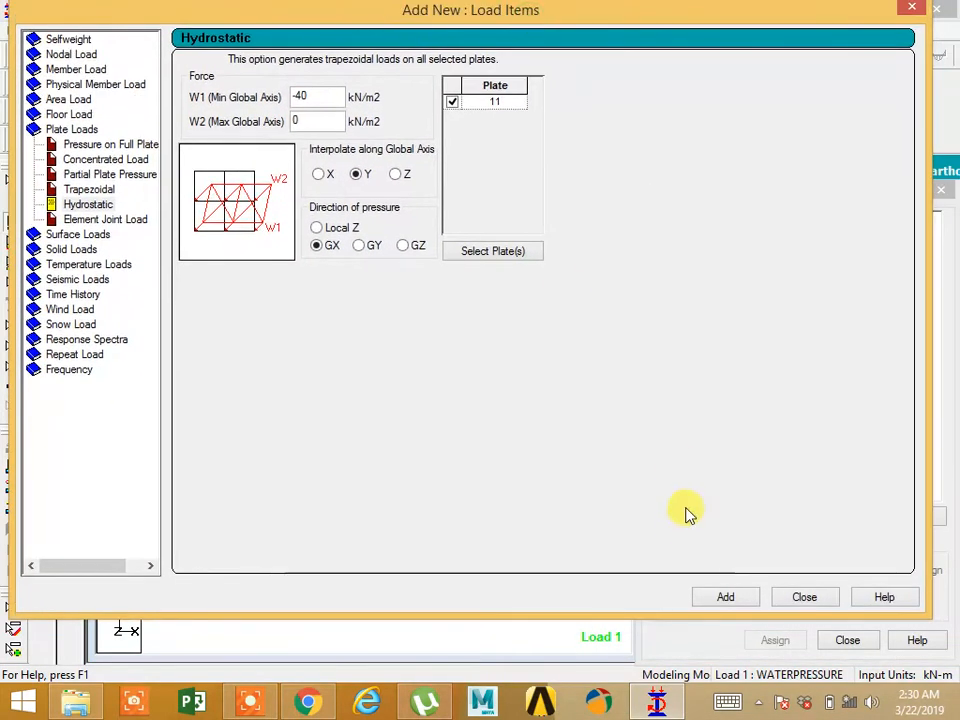
left_click(726, 597)
left_click(800, 600)
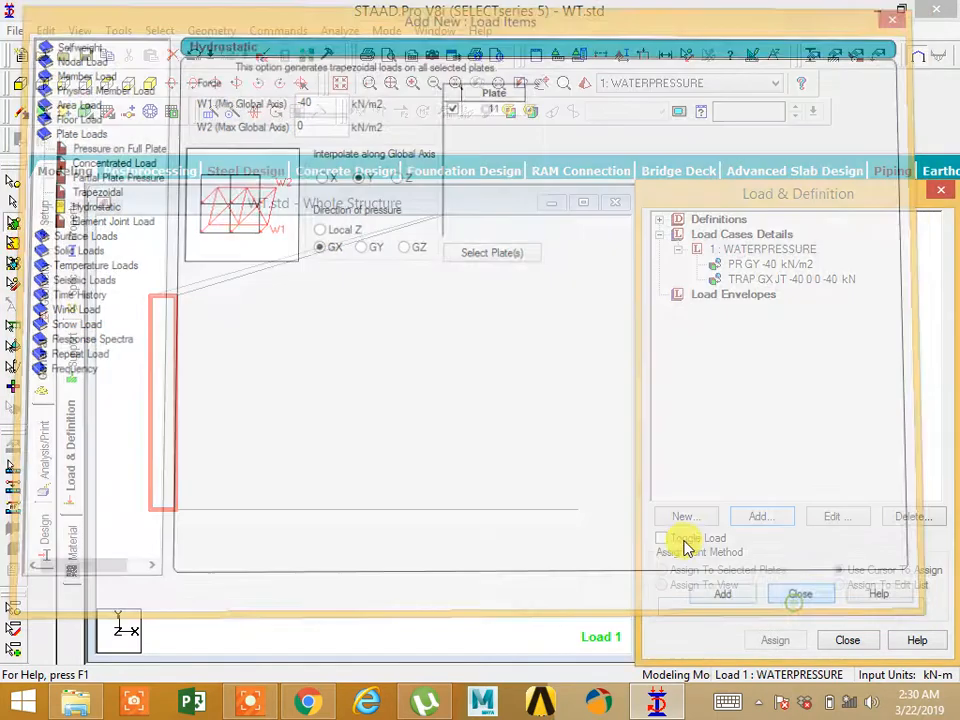
Step: Examine the trapezoidal GX load on the wall plate in front and isometric views
left_click(766, 282)
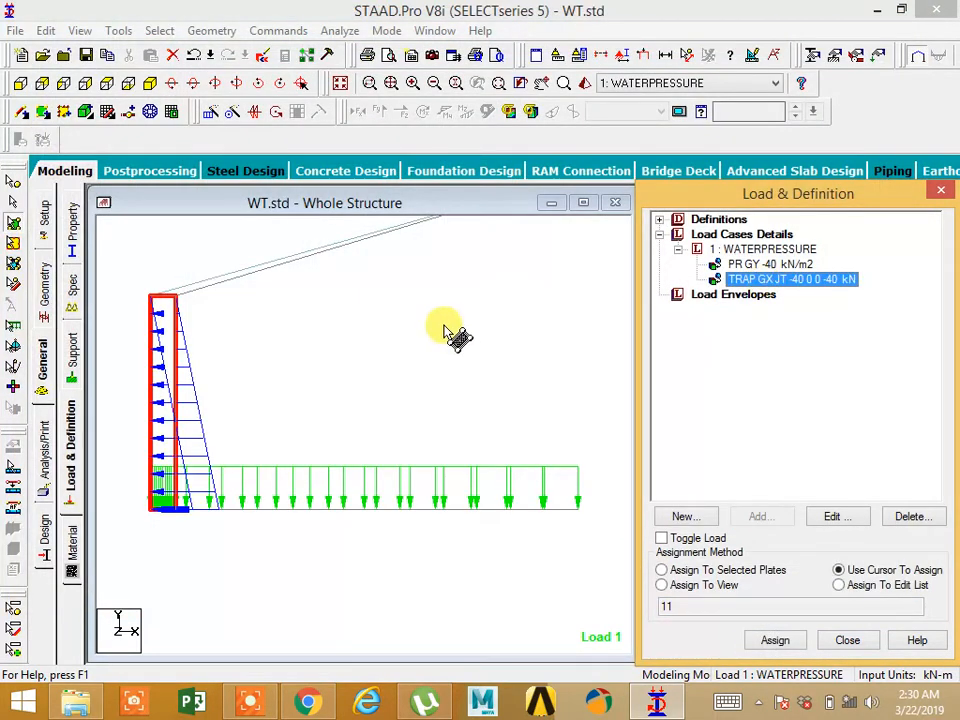
left_click(445, 328)
left_click(129, 83)
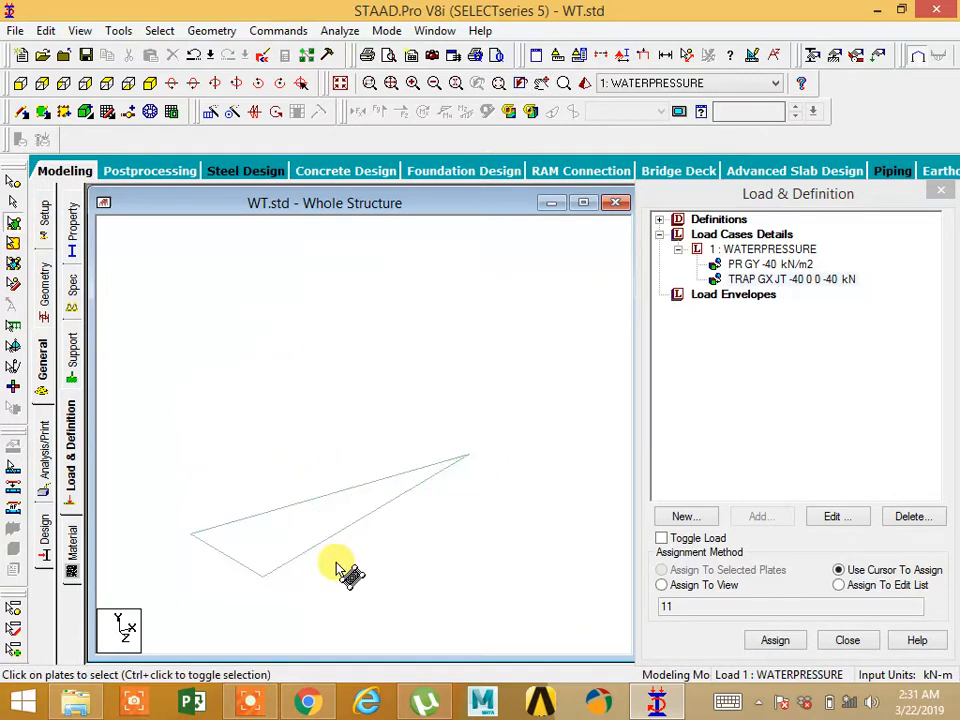
Step: Select all the beams of the tank segment and delete them
left_click(12, 206)
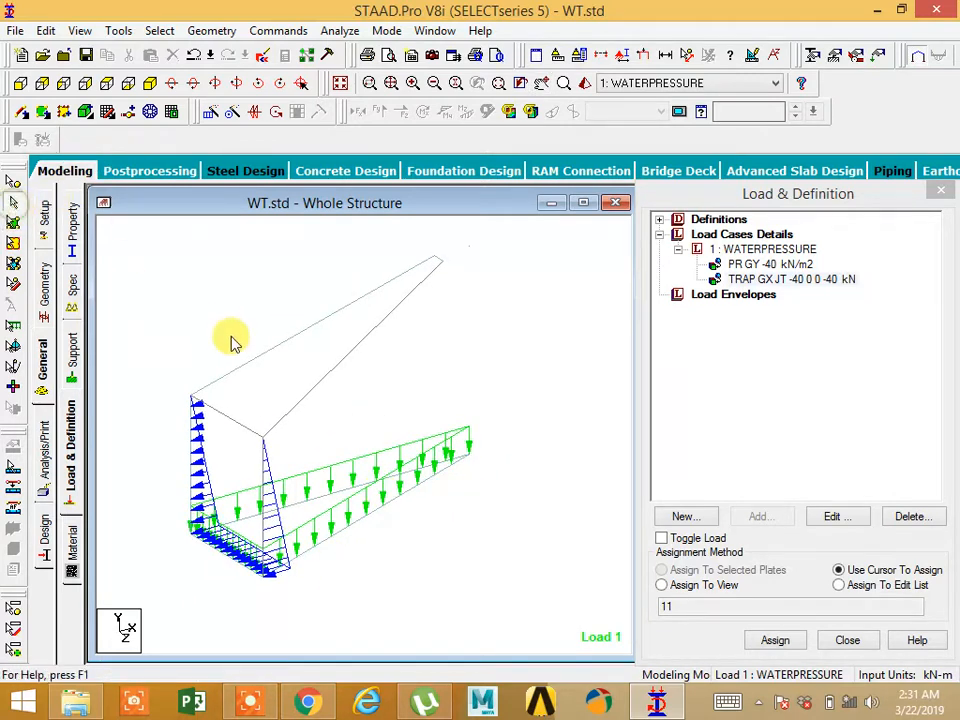
key("ctrl+a")
key("Delete")
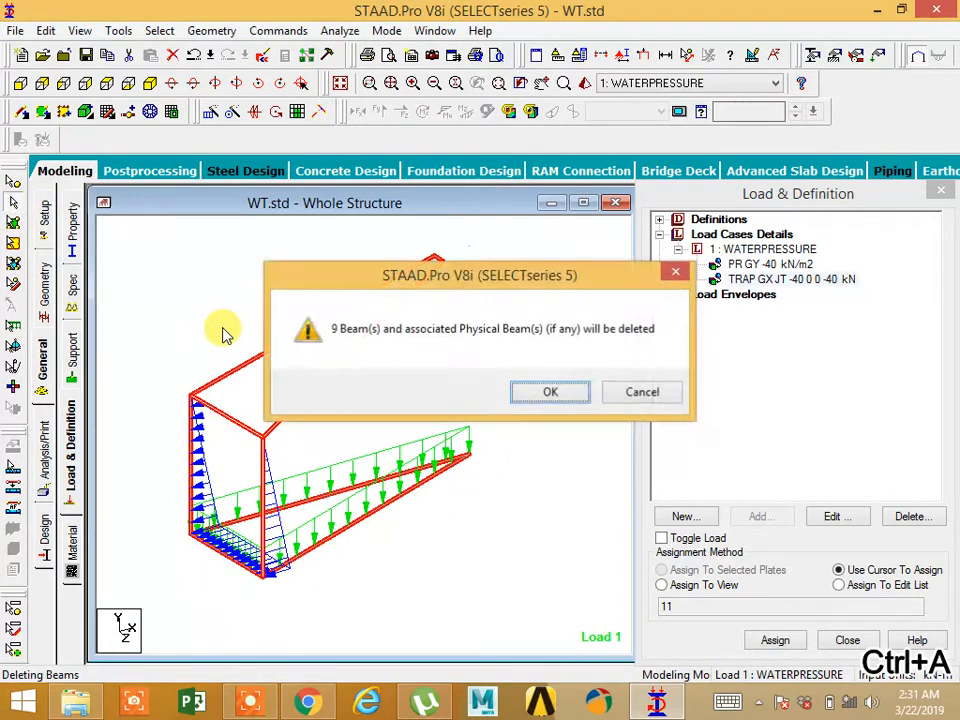
key("Return")
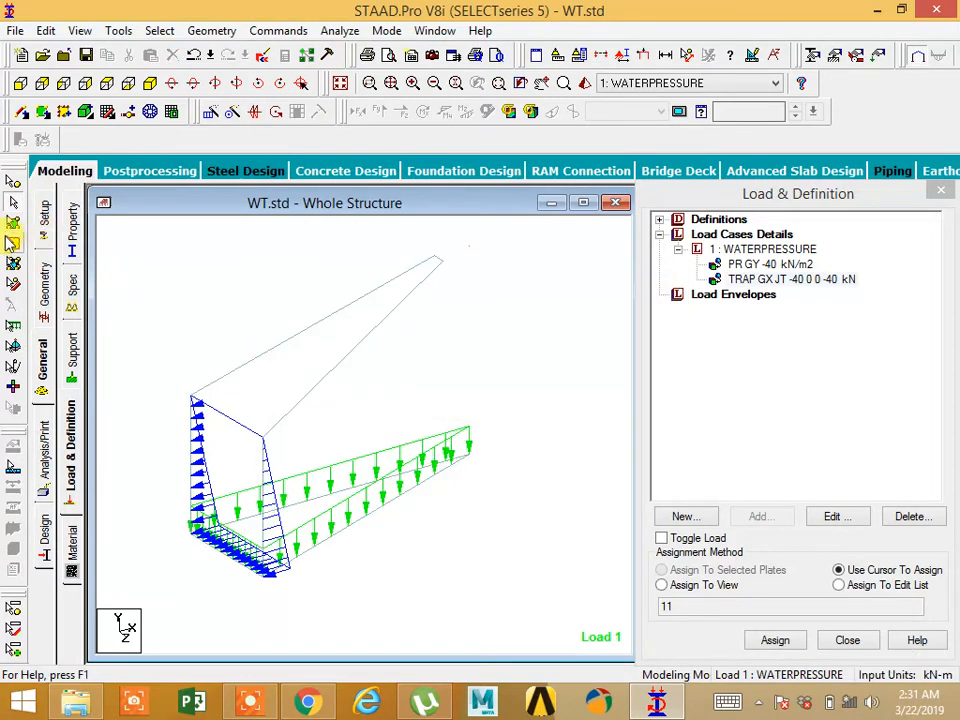
Step: Select all the plates of the tank segment
left_click(13, 224)
key("ctrl+a")
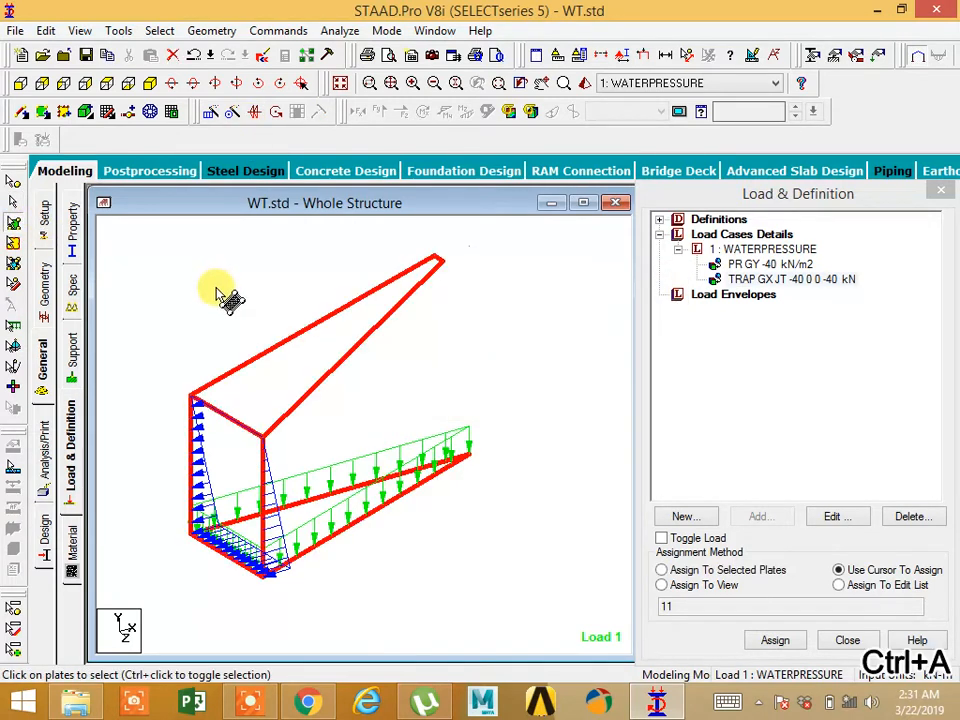
scroll(305, 335, "down", 2)
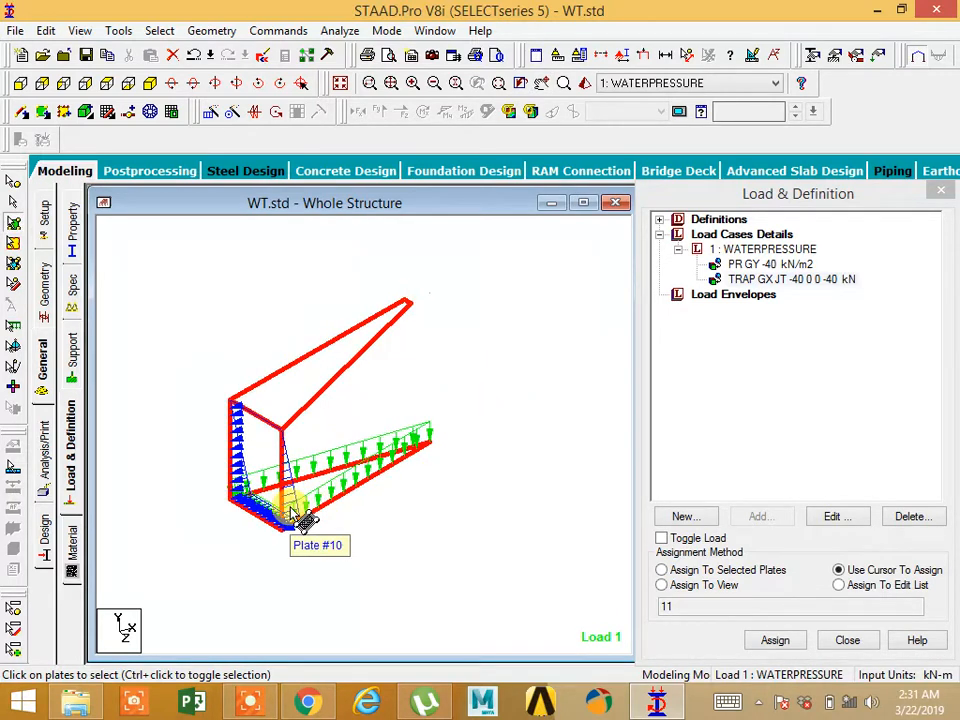
Step: Try a circular repeat of the selected plates about the Y axis through node 5, with 20 degrees total angle and 17 steps, and undo it
left_click(232, 113)
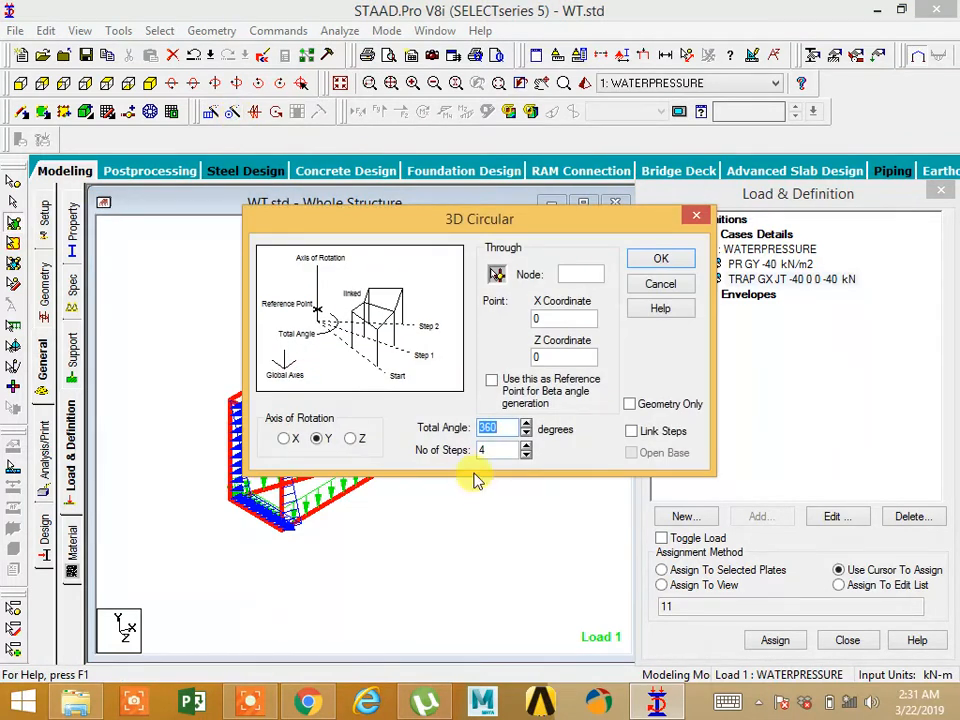
type("18")
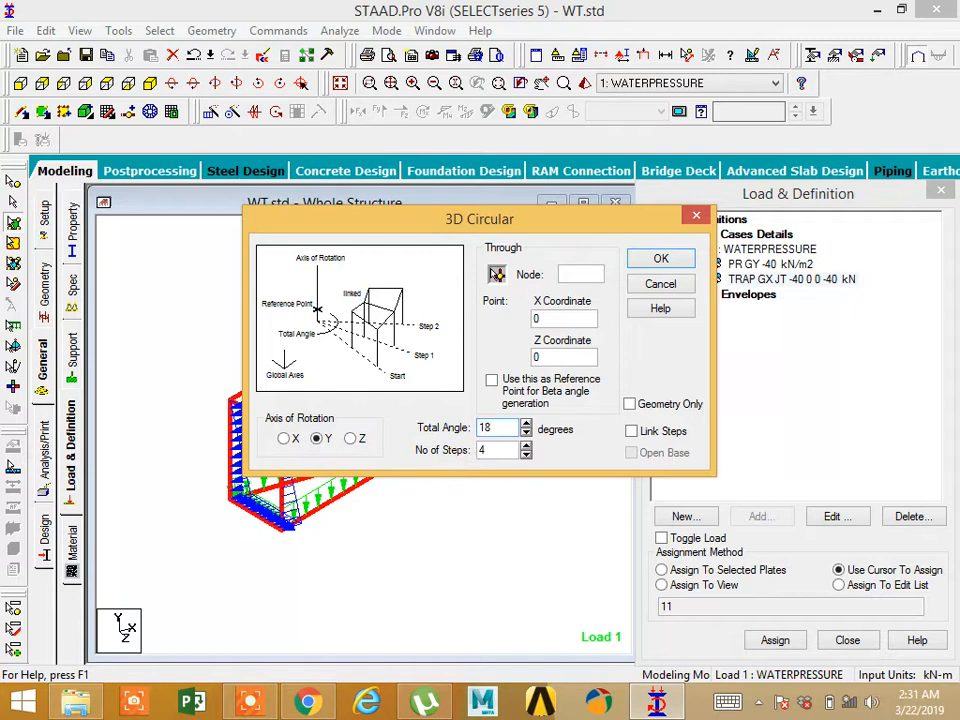
left_click(512, 450)
left_click_drag(486, 449, 465, 451)
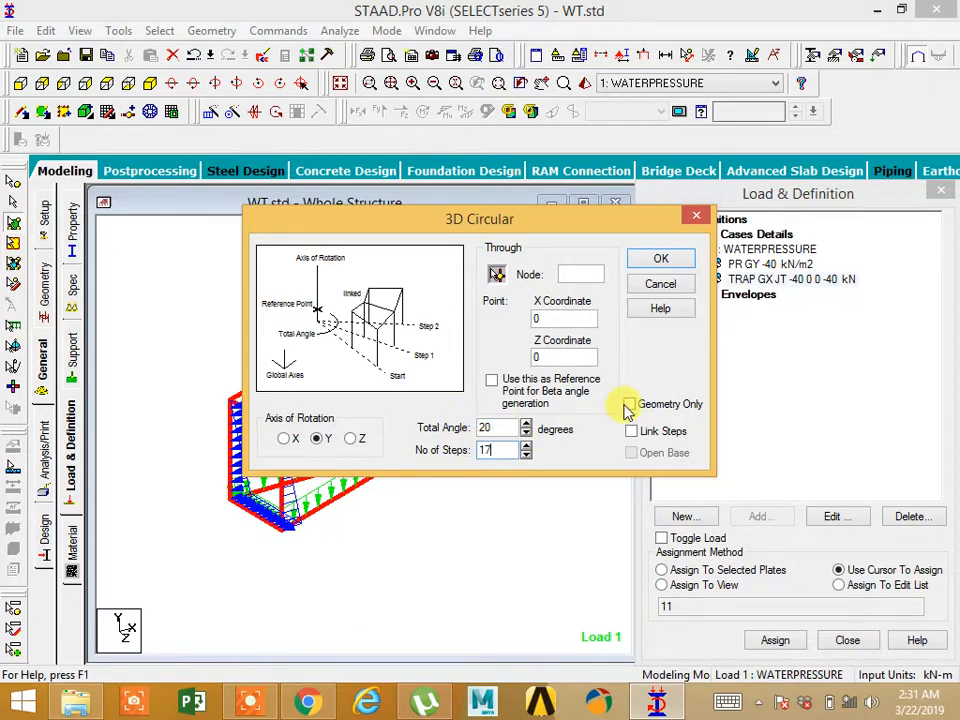
left_click(497, 274)
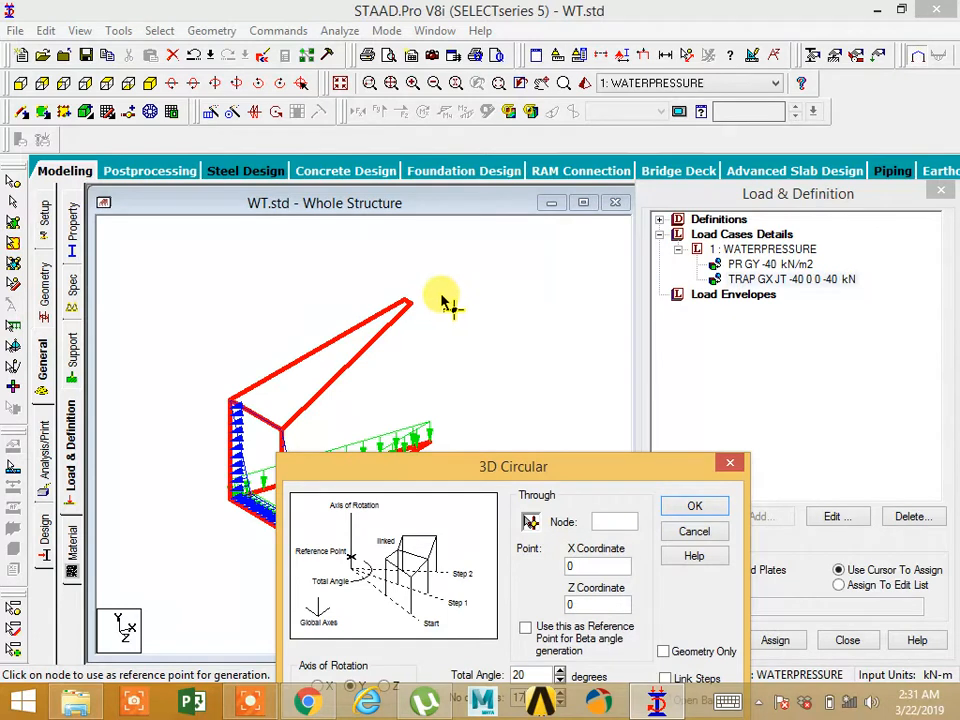
left_click(432, 298)
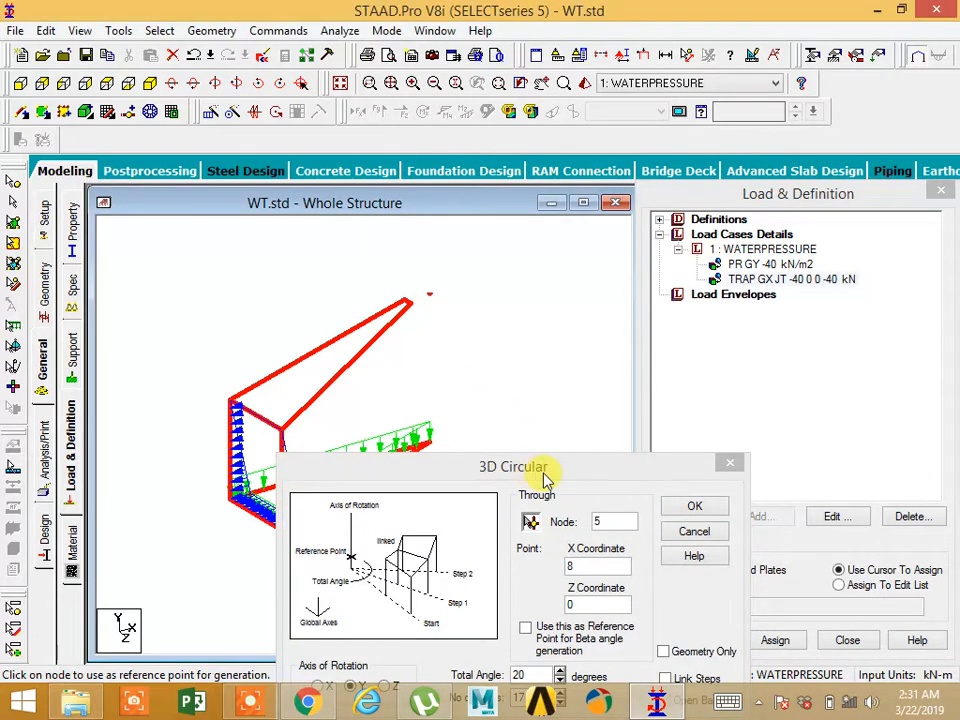
left_click_drag(548, 482, 538, 313)
left_click(655, 509)
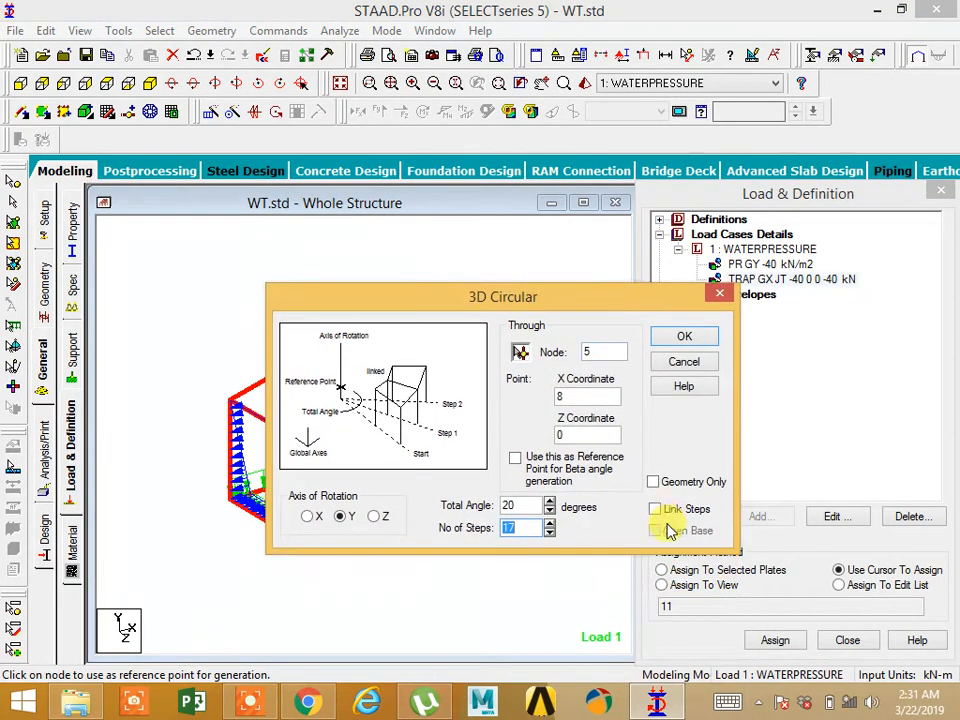
left_click(685, 338)
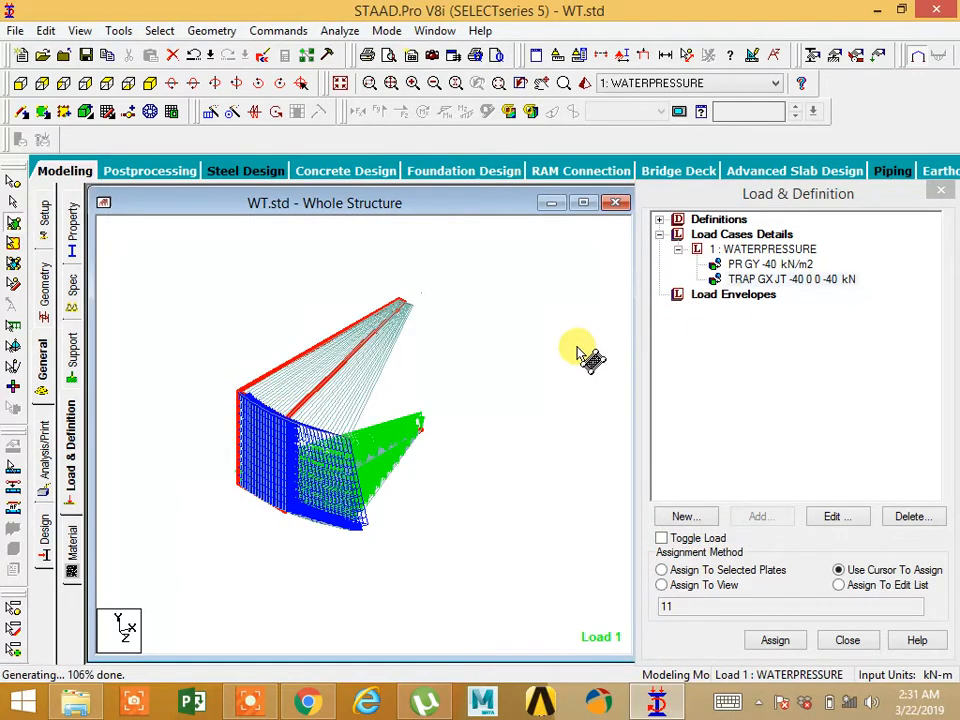
key("ctrl+z")
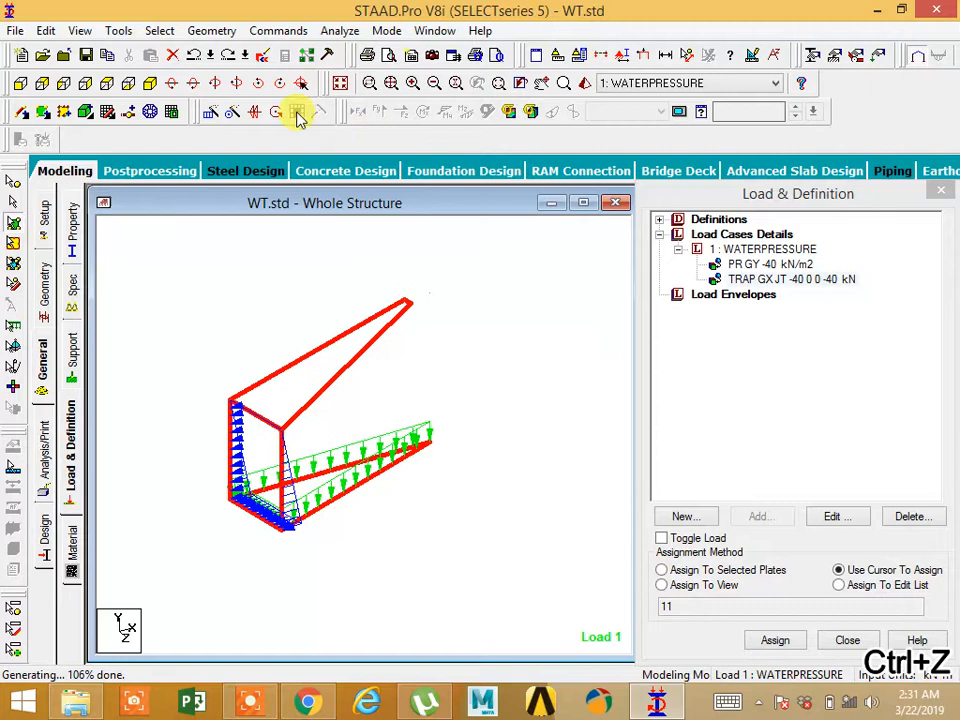
Step: Repeat the selected plates circularly about the Y axis through node 5, with 340 degrees total angle and 17 steps
left_click(232, 117)
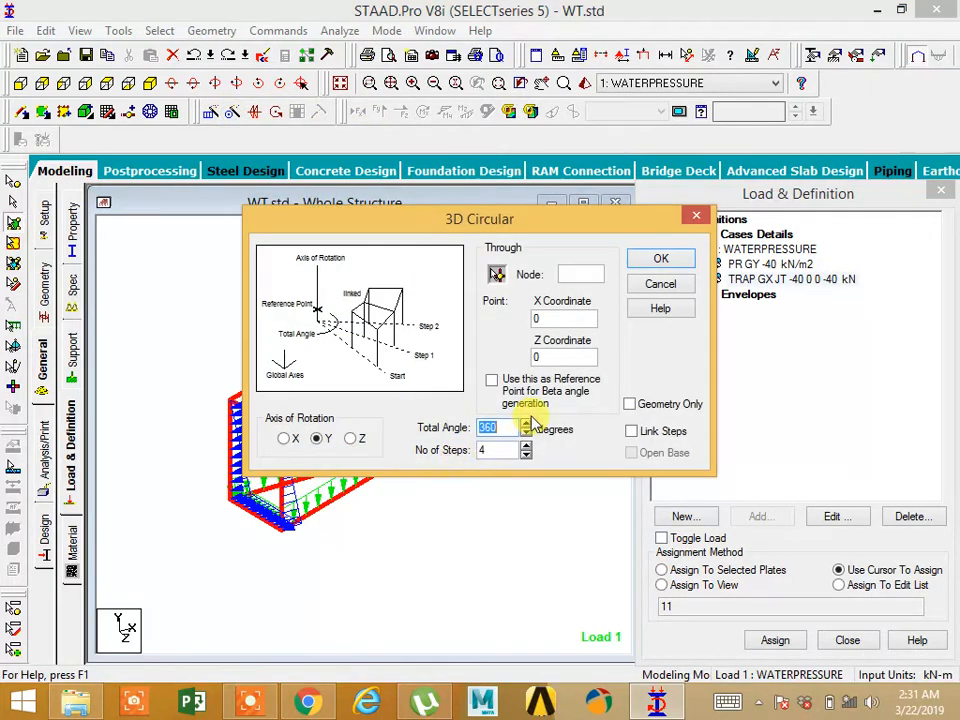
left_click(497, 277)
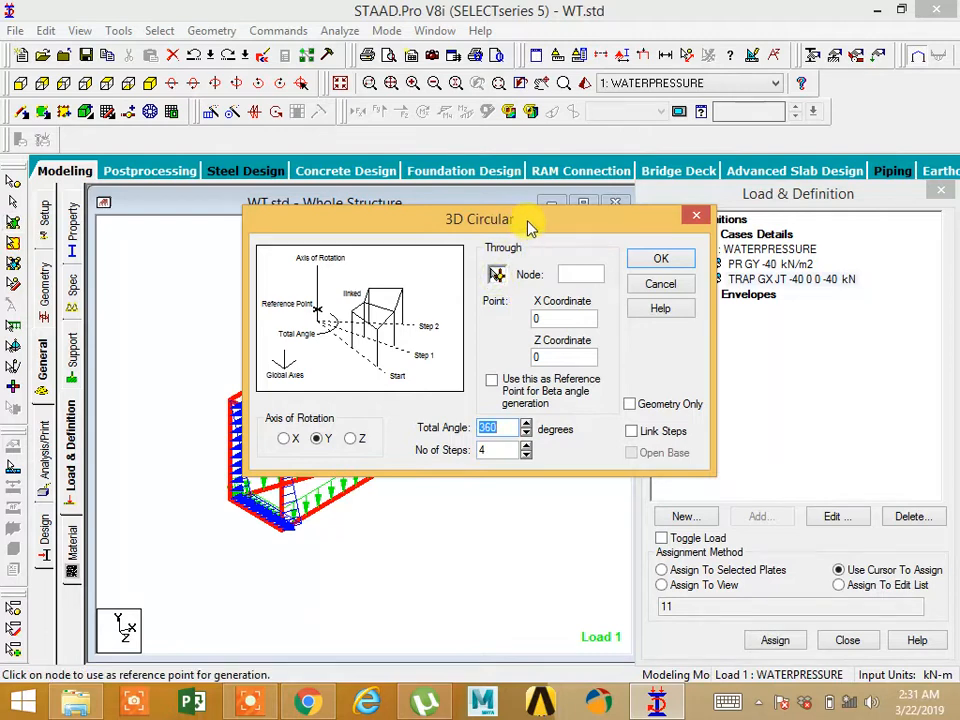
left_click_drag(530, 226, 558, 412)
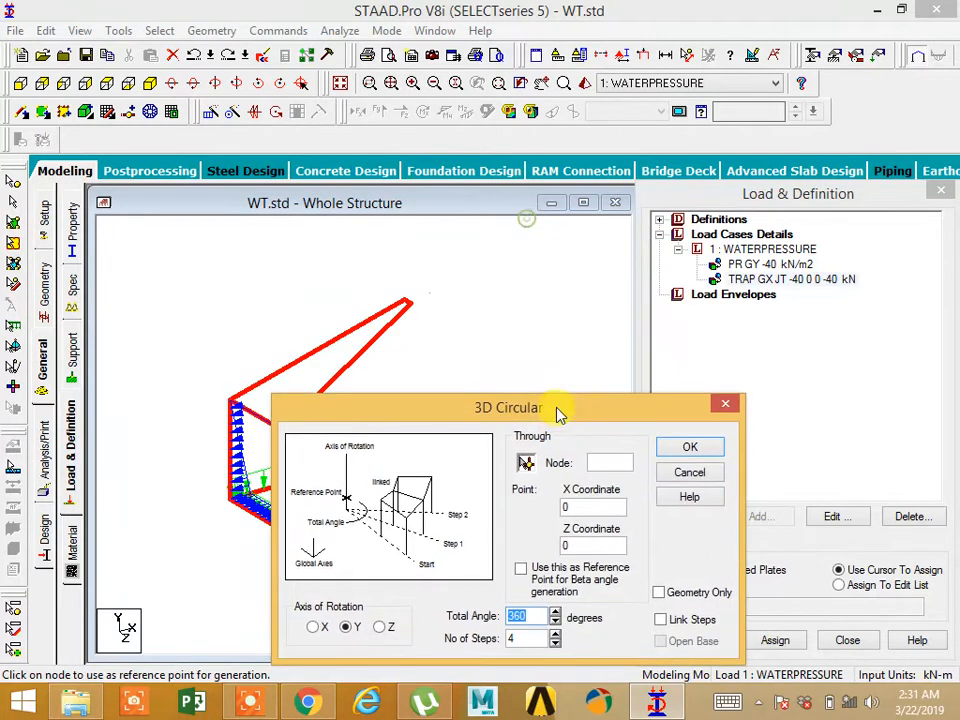
left_click(424, 293)
left_click_drag(550, 410, 730, 277)
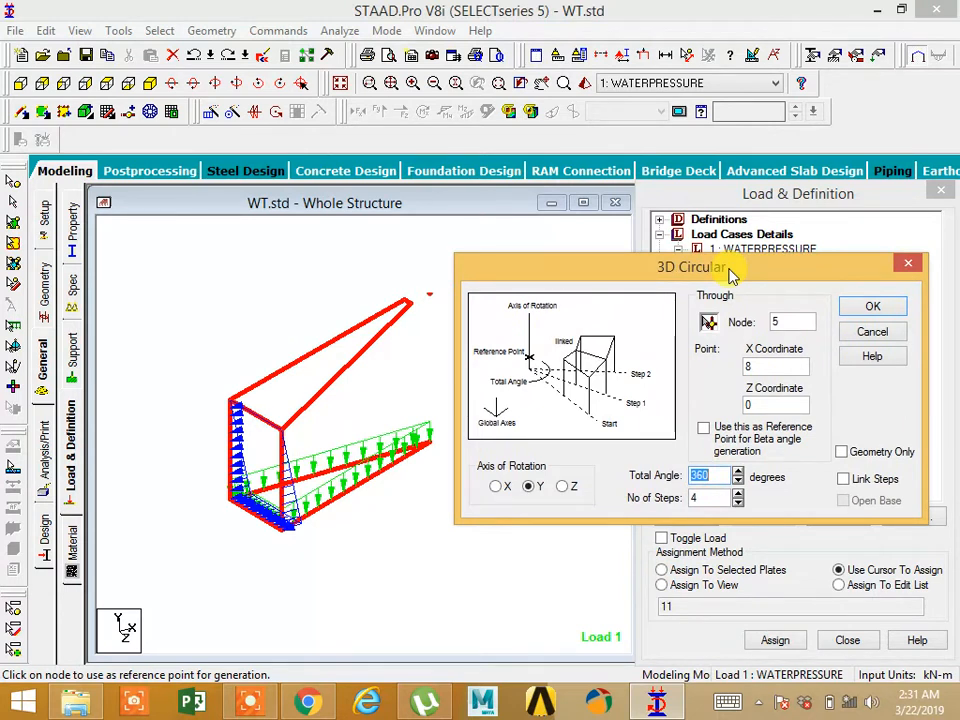
type("40")
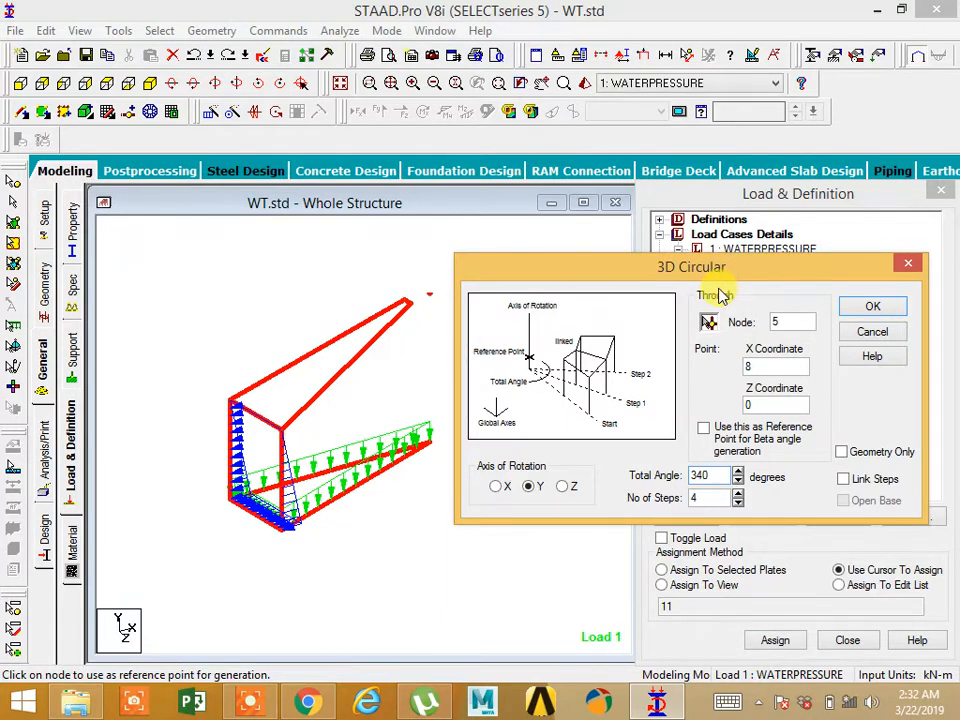
key("Tab")
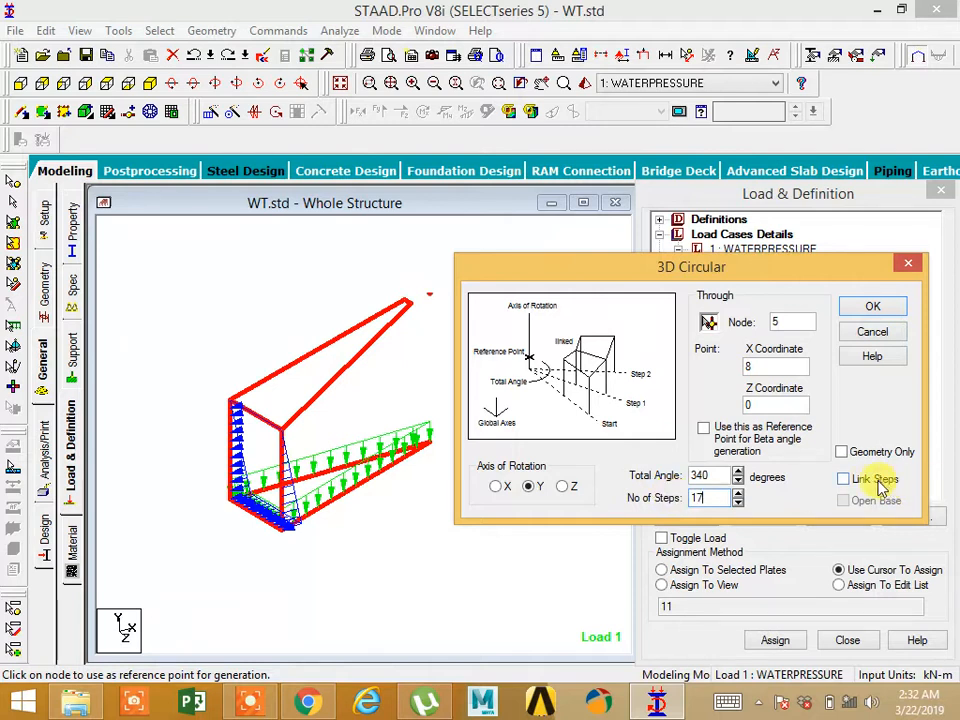
left_click(866, 307)
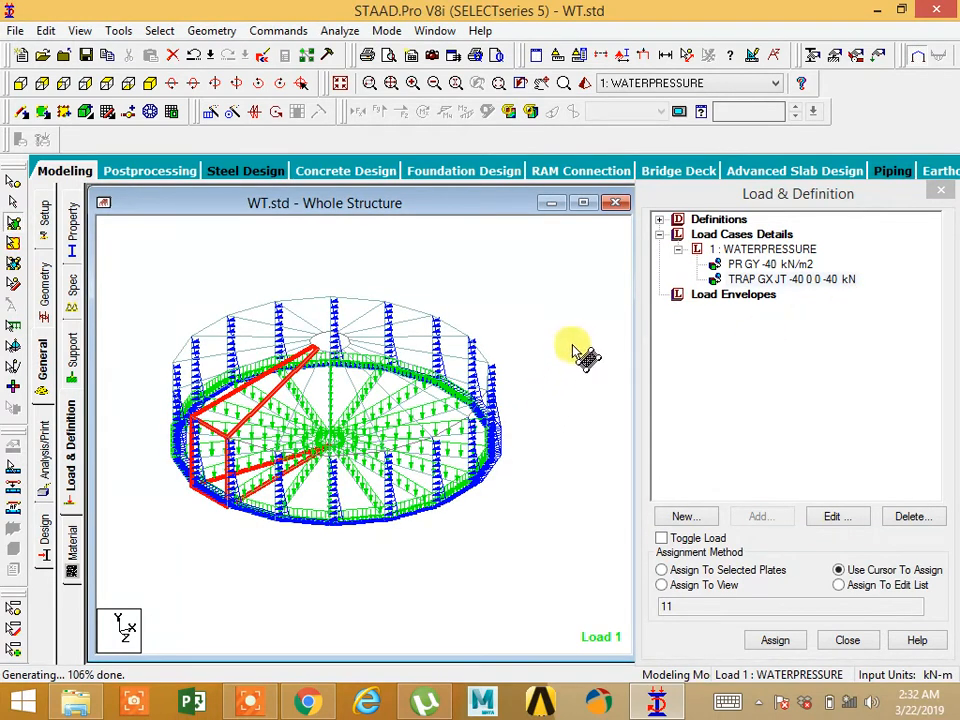
Step: Examine the full circular tank and its loads in plan, isometric and 3D rendered views
left_click(108, 84)
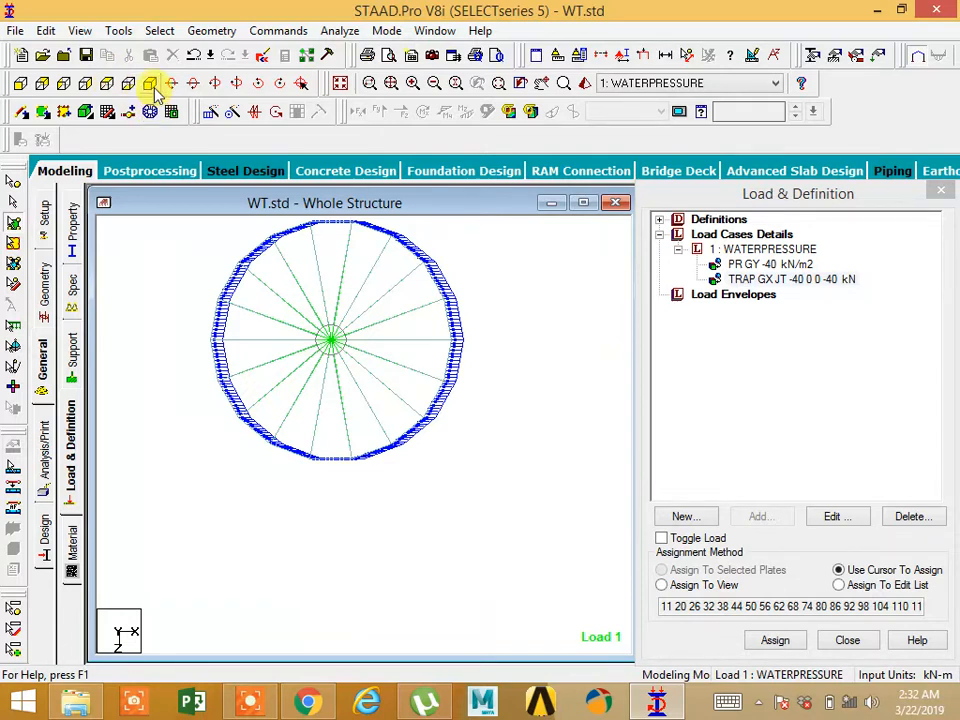
left_click(150, 84)
left_click(563, 83)
left_click_drag(471, 456, 402, 420)
left_click_drag(444, 300, 149, 305)
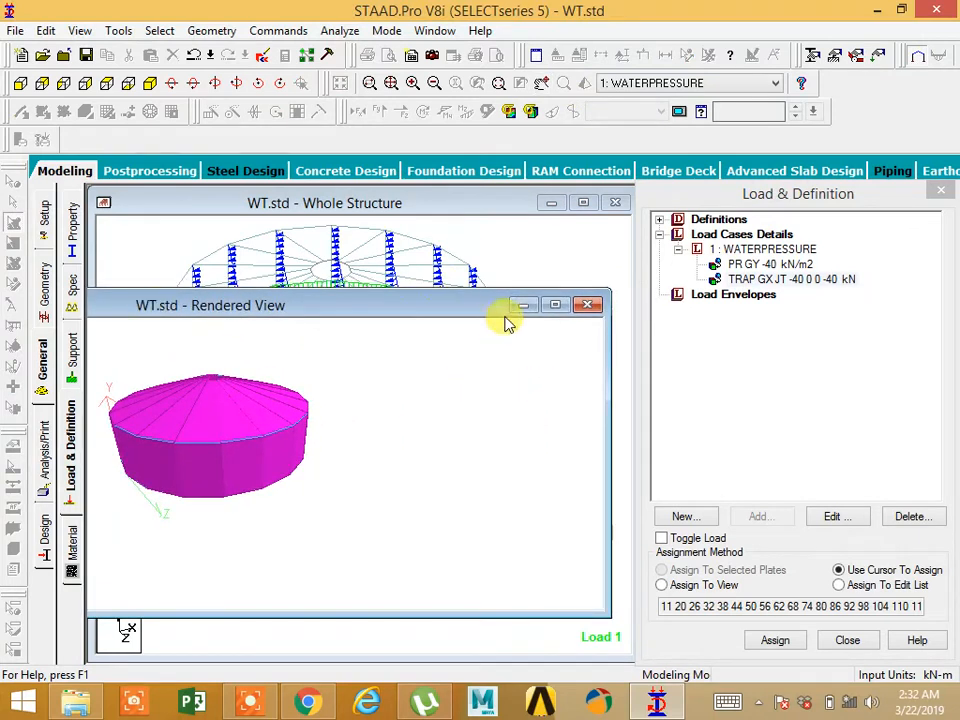
left_click(587, 304)
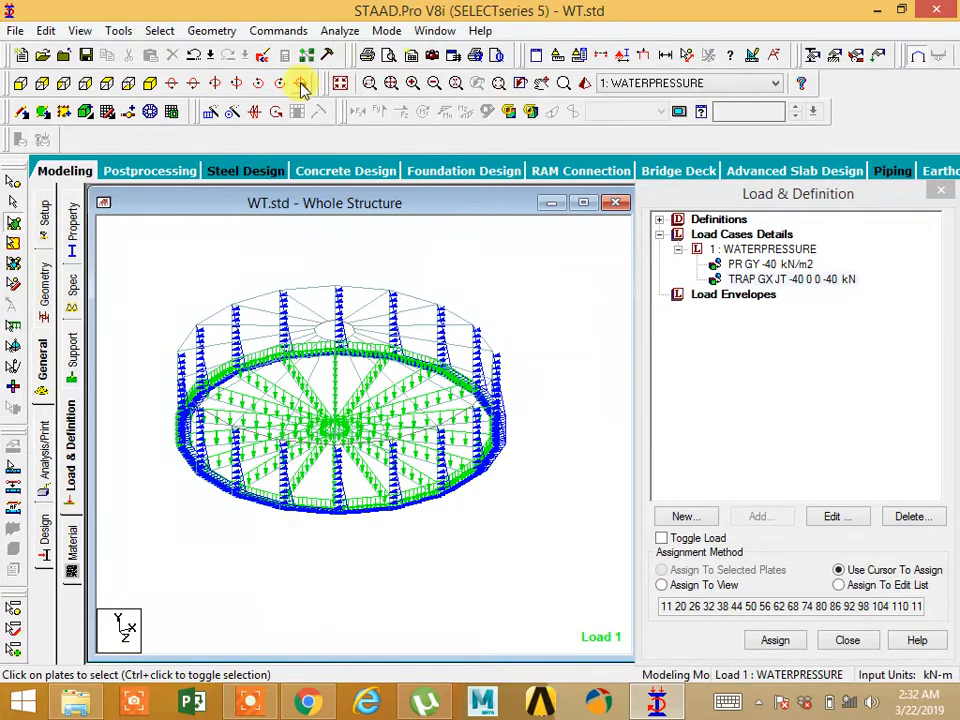
Step: Define a concrete plate element thickness of 0.2 m at all four nodes
left_click(277, 30)
left_click(295, 51)
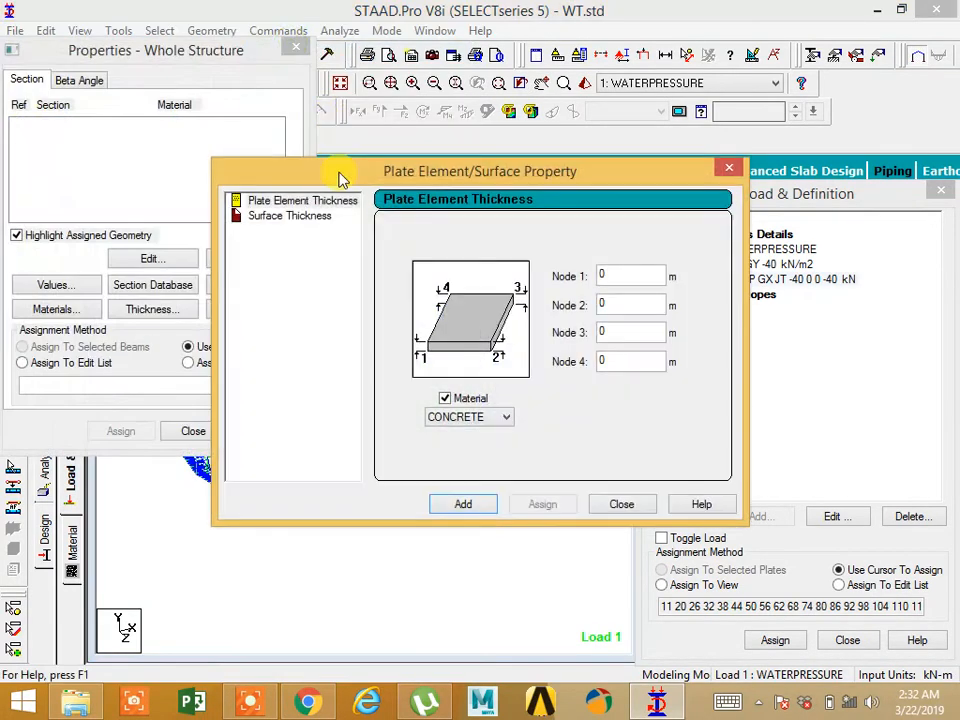
left_click(630, 273)
type(".2")
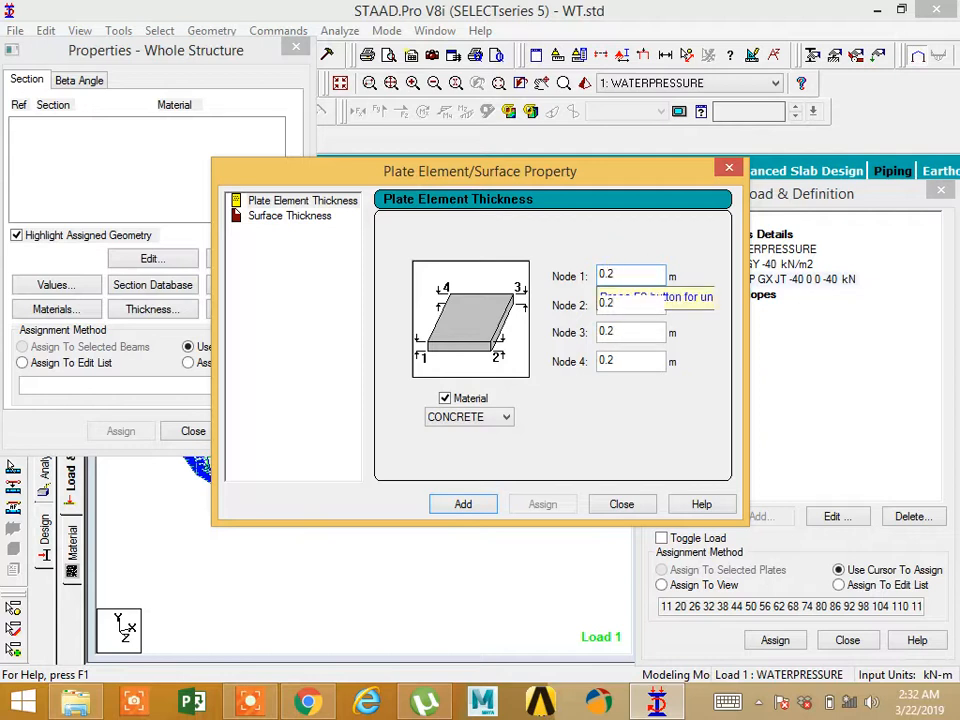
left_click(468, 506)
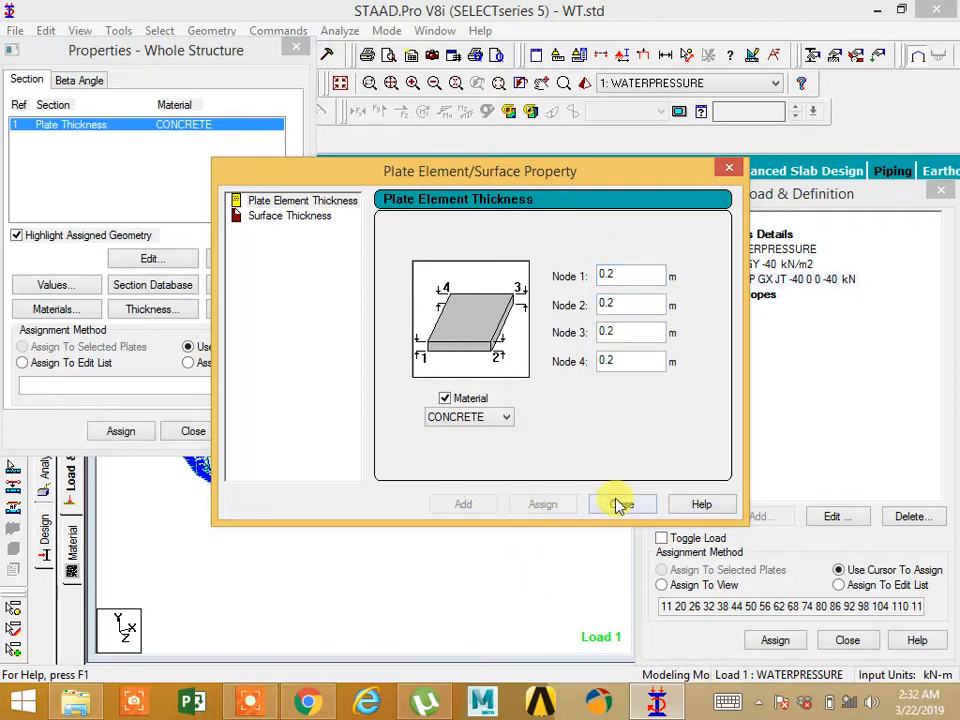
left_click(621, 504)
Step: Assign the 0.2 m plate thickness to all the plates in the view
left_click(212, 366)
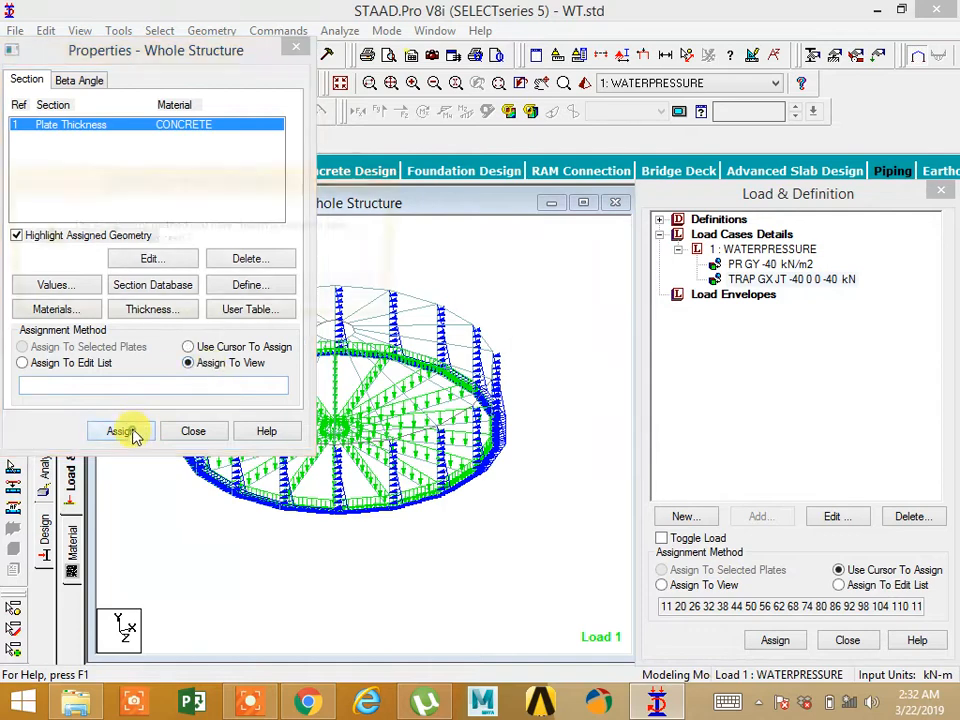
left_click(125, 431)
left_click(250, 298)
left_click(190, 430)
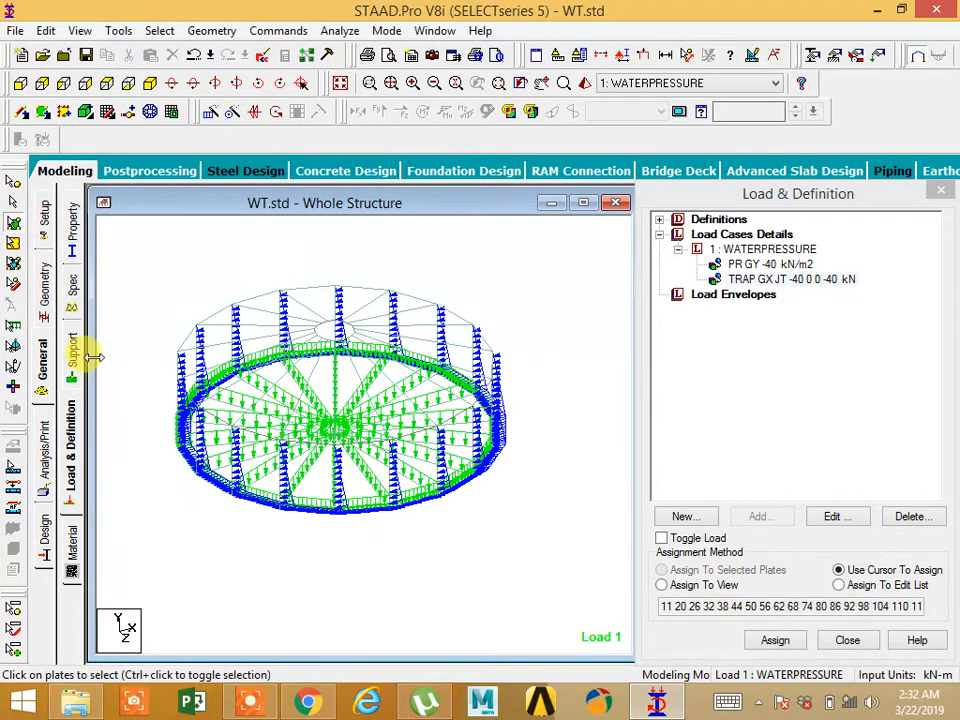
Step: In the front view, select the ring beams along the top of the tank wall and delete them
left_click(20, 83)
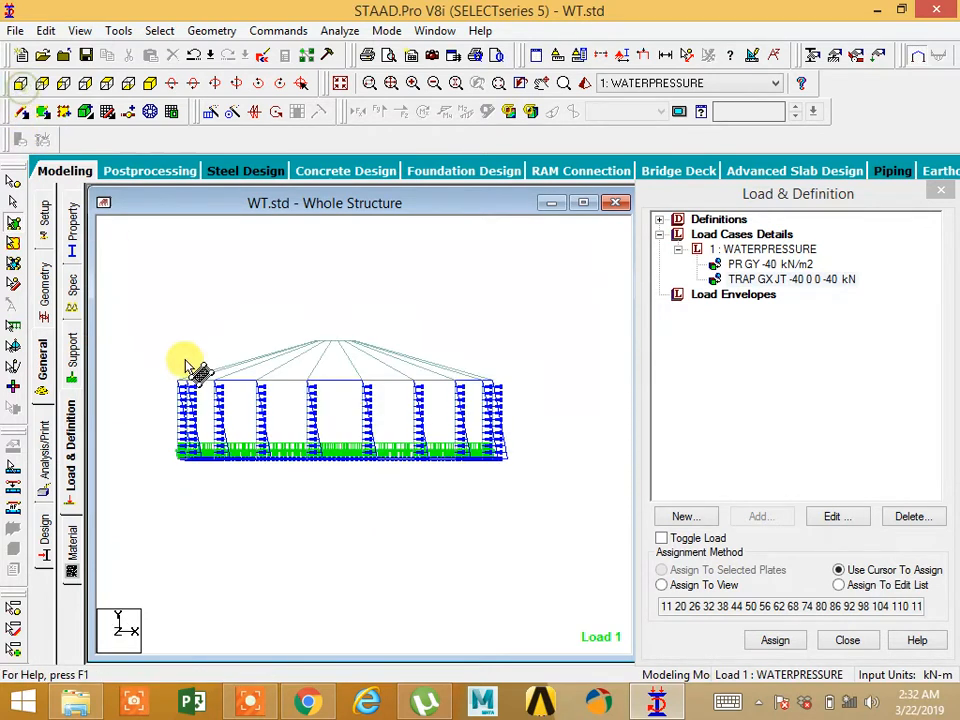
left_click(16, 204)
left_click(487, 381)
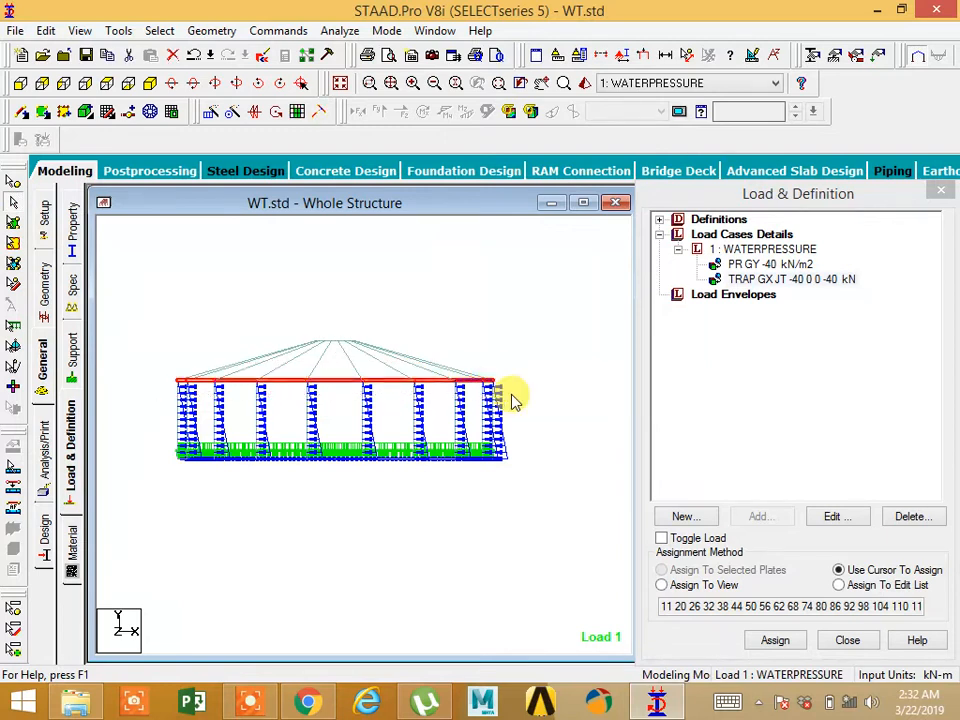
left_click(388, 354, "ctrl")
key("Delete")
key("Return")
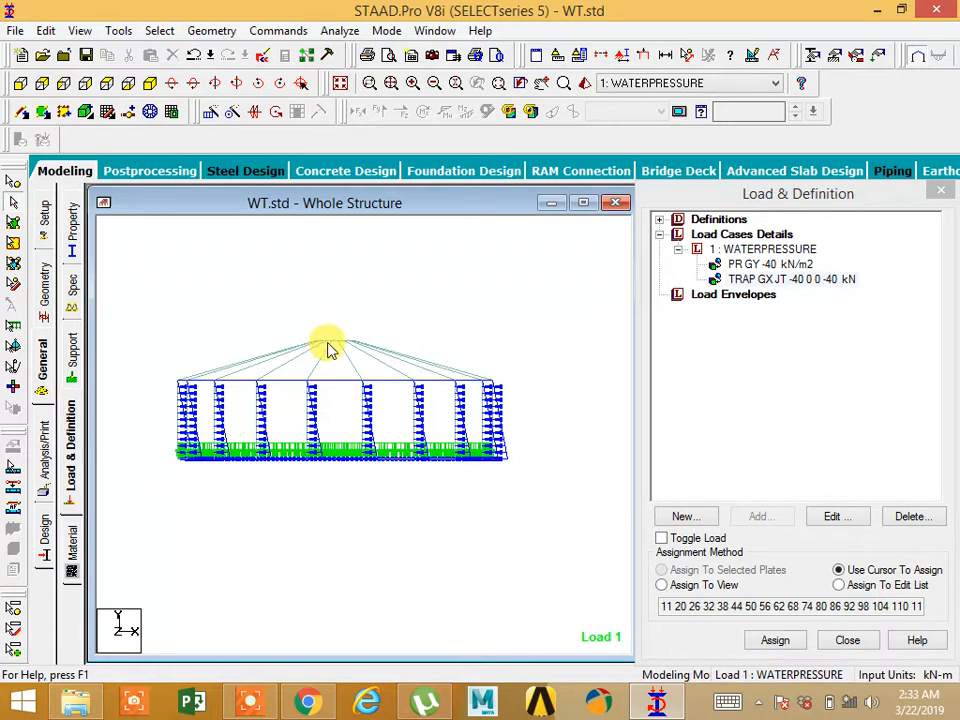
Step: Select the ring beams at the tank's base and examine them in isometric and plan views
left_click_drag(153, 446, 600, 494)
left_click(150, 85)
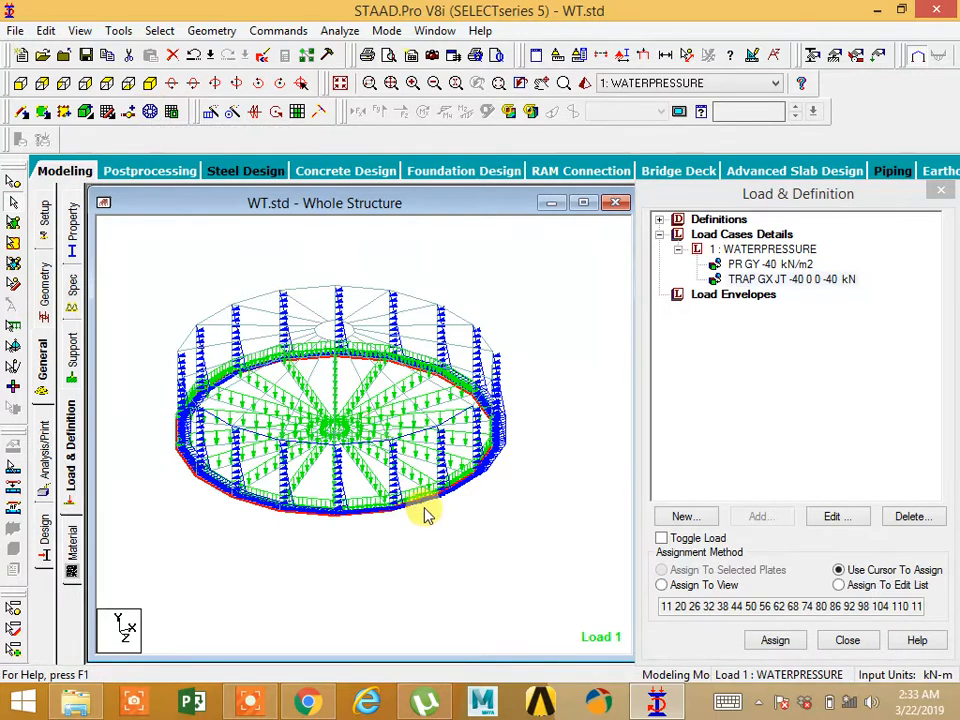
left_click(107, 86)
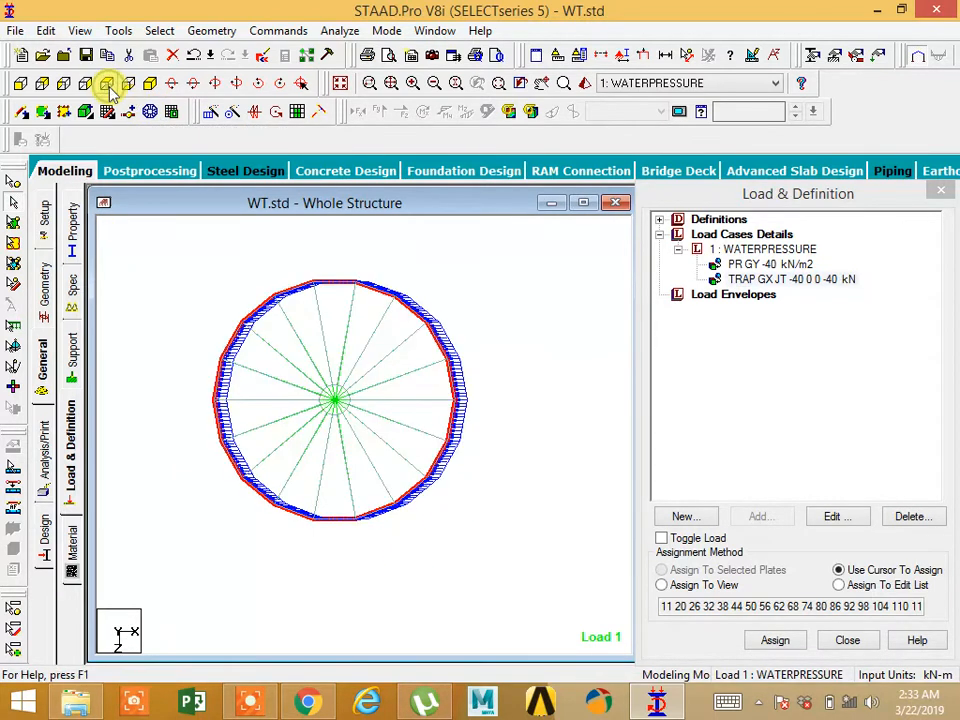
left_click(312, 703)
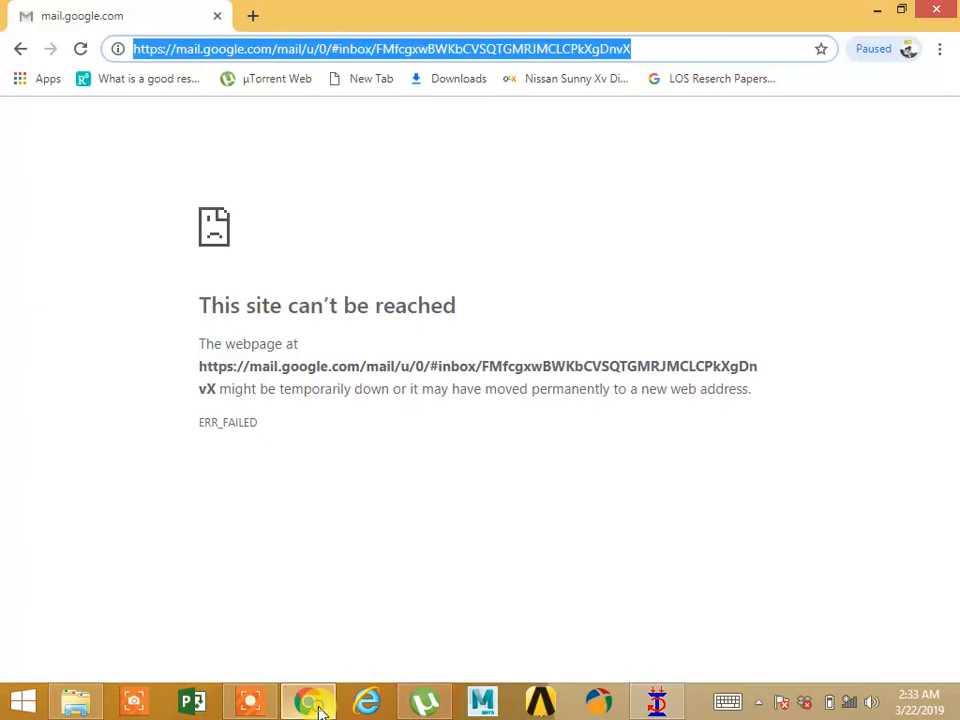
left_click(312, 703)
left_click(80, 703)
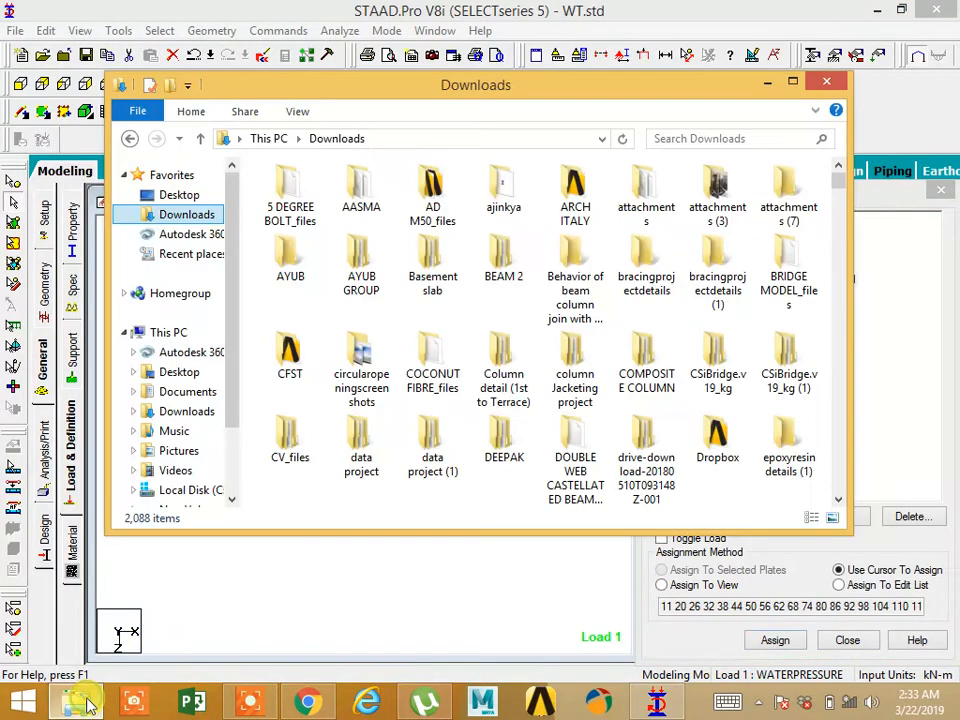
left_click(80, 703)
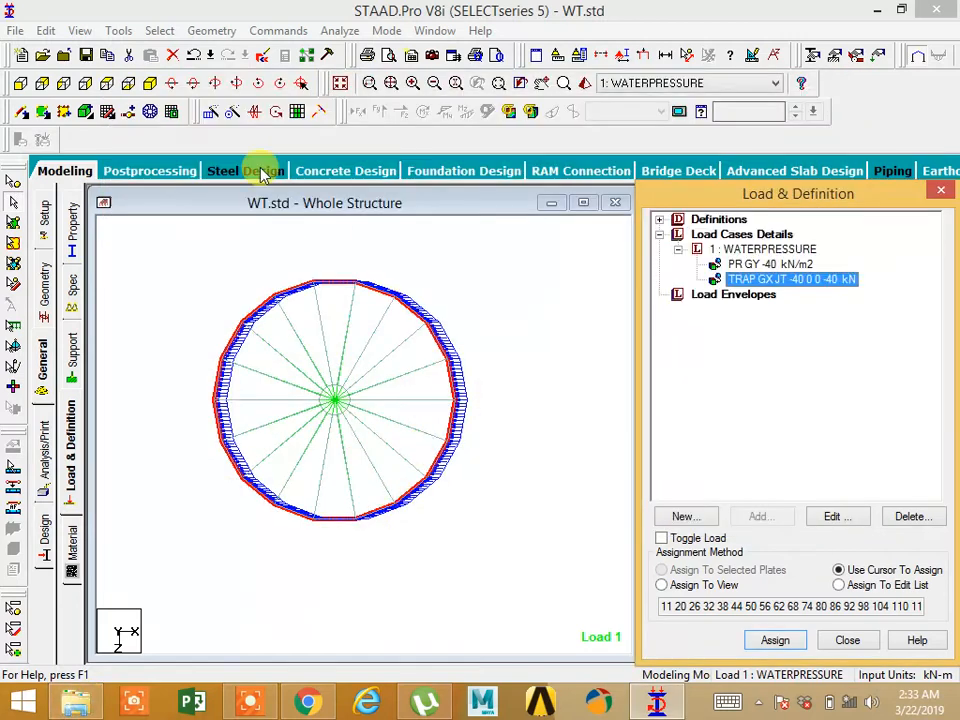
left_click(150, 86)
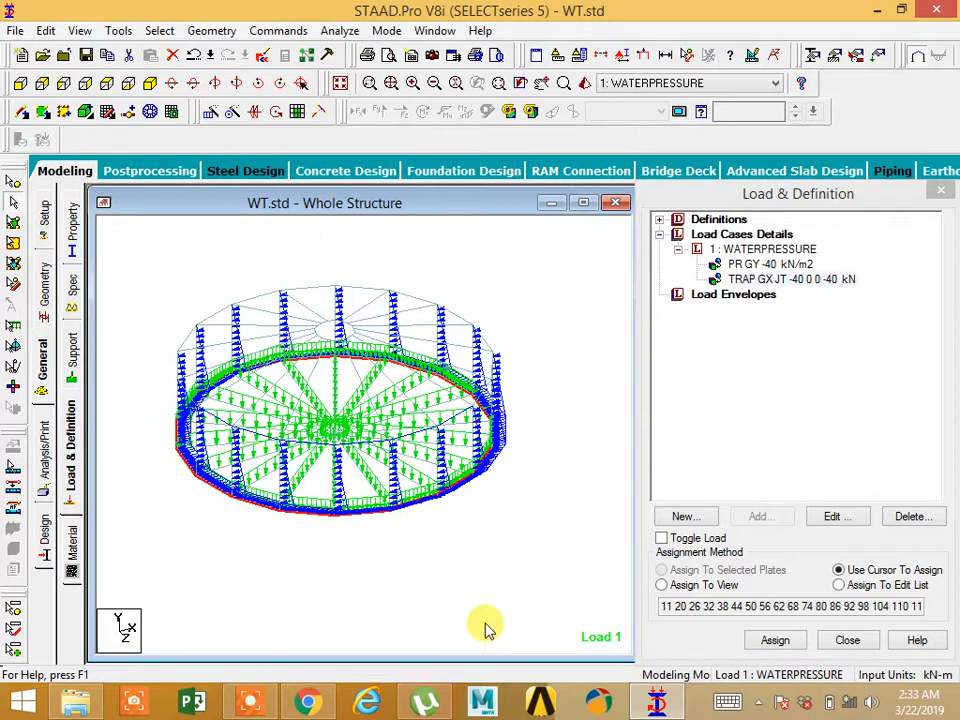
Step: Try to select eight support nodes spaced around the tank's perimeter in the plan view and check them in the isometric view
left_click(107, 83)
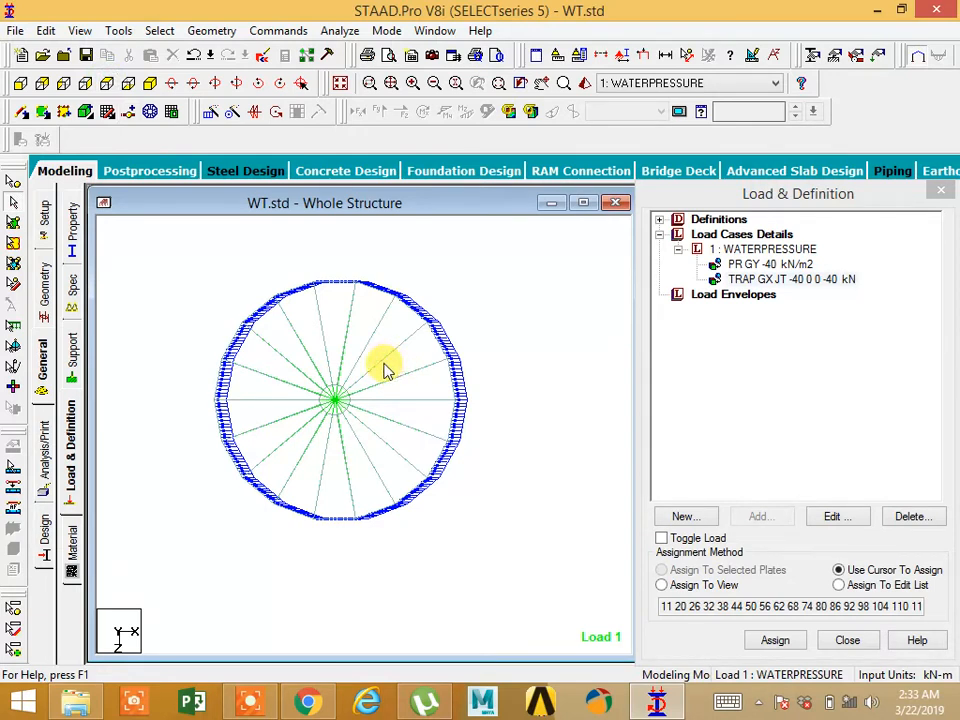
left_click(13, 184)
left_click(312, 282)
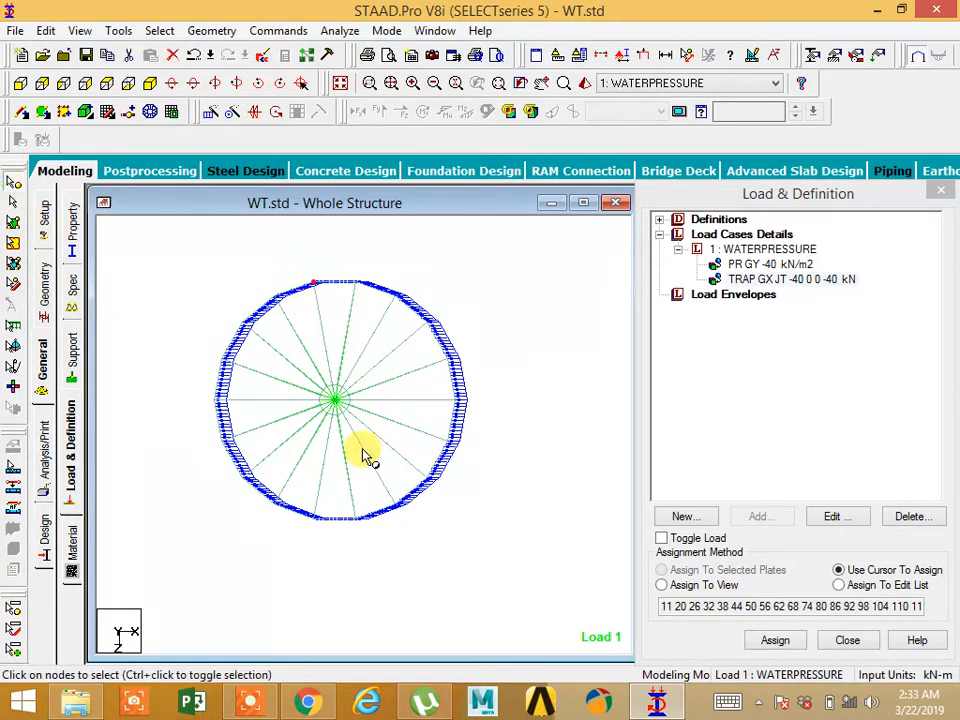
left_click(357, 518, "ctrl")
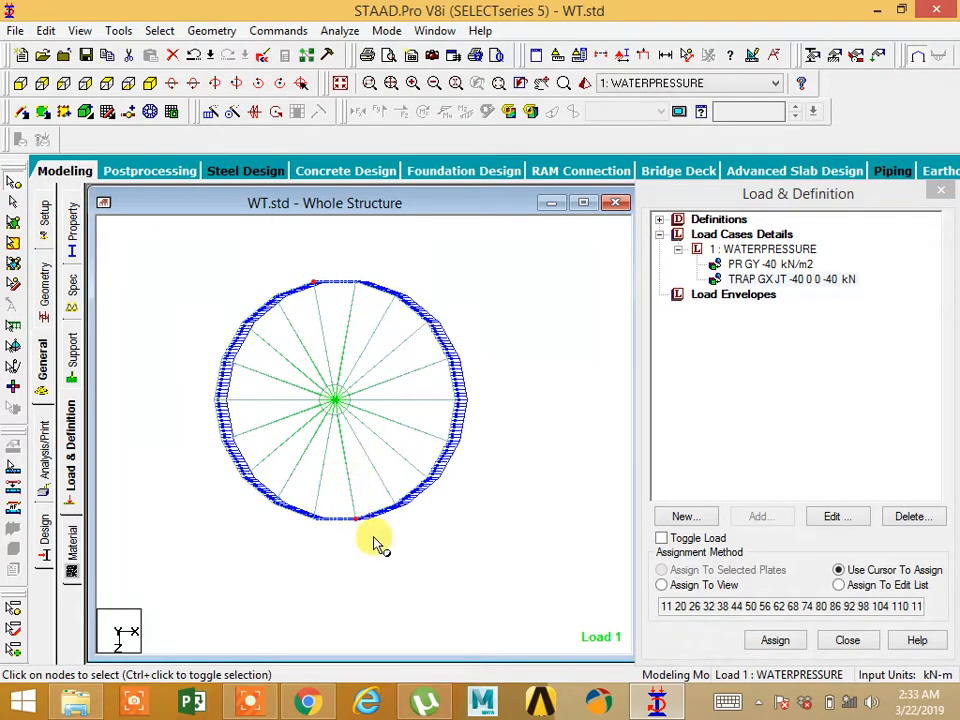
left_click(220, 401, "ctrl")
left_click(455, 401, "ctrl")
left_click(243, 322, "ctrl")
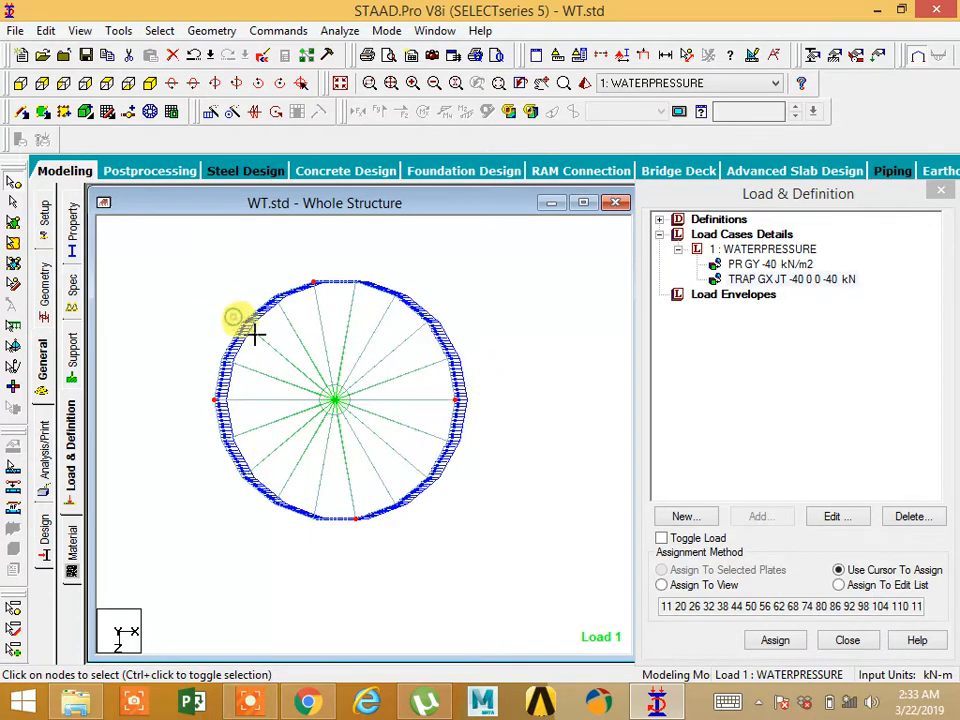
left_click(427, 478, "ctrl")
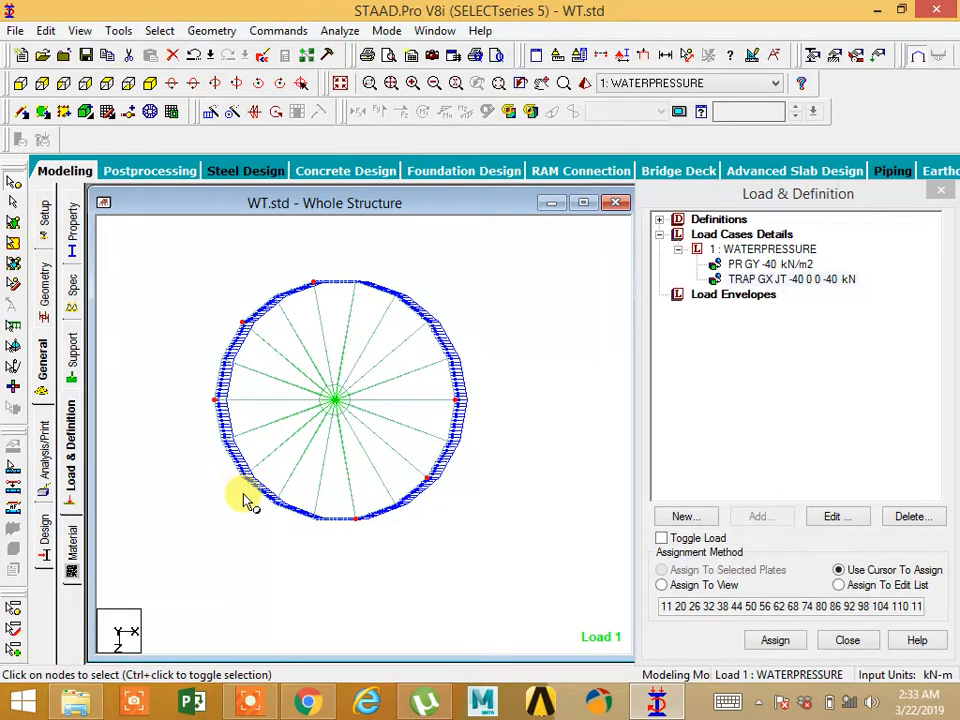
left_click(274, 503, "ctrl")
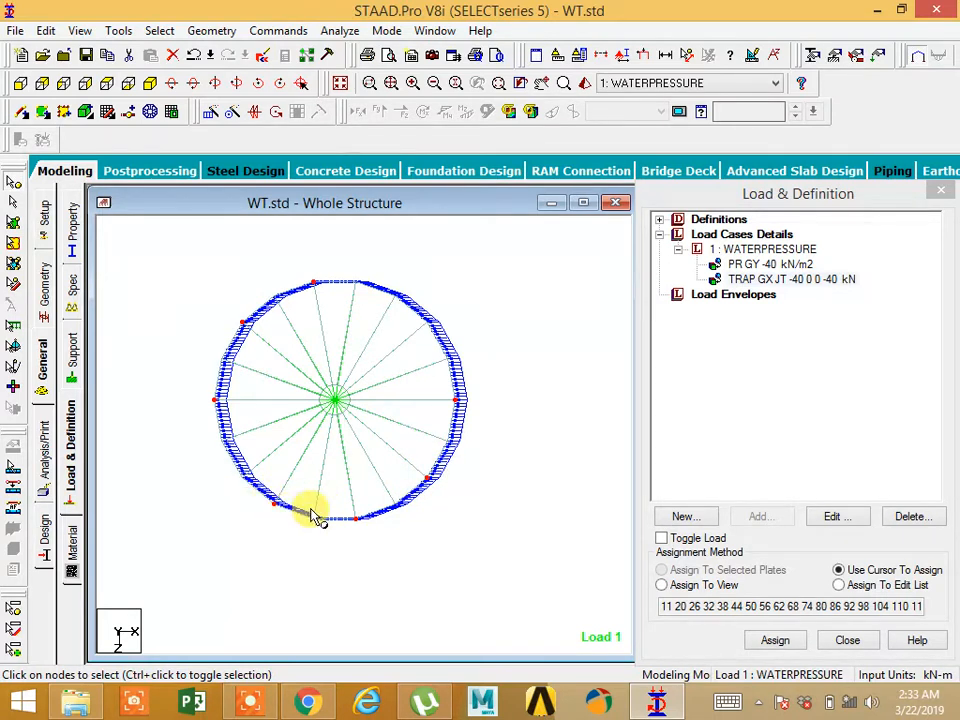
left_click(396, 296, "ctrl")
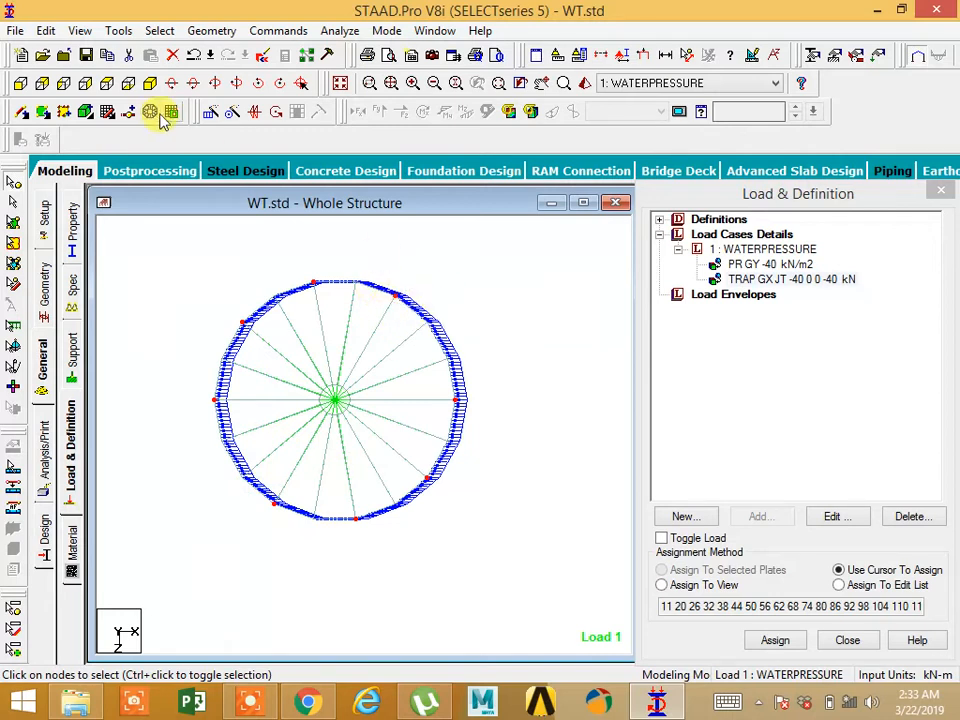
left_click(150, 85)
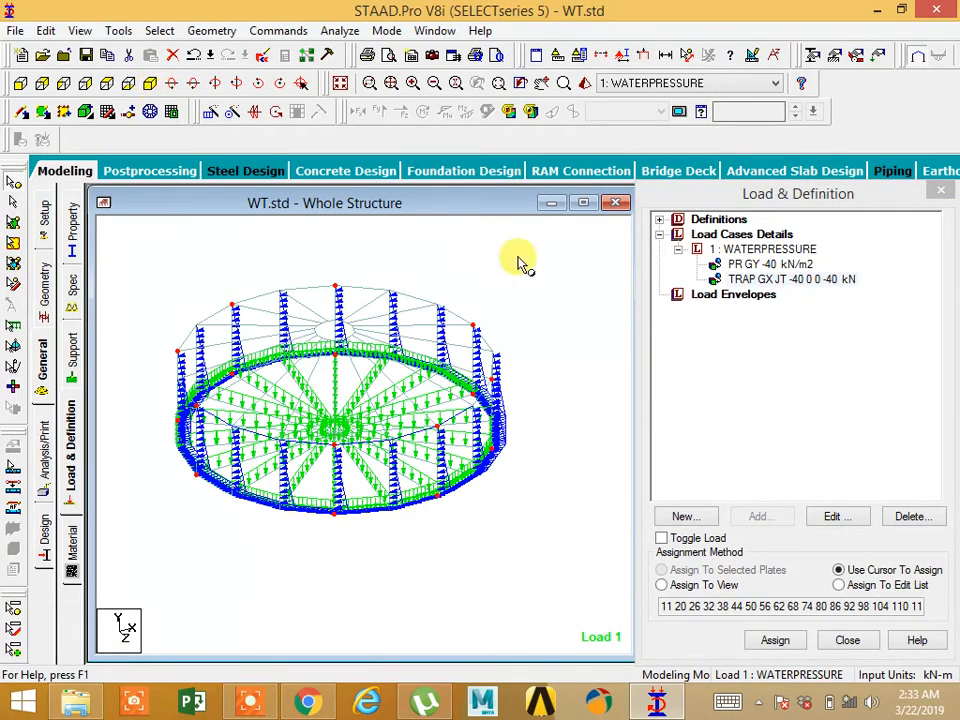
Step: Select the base ring beams in the front view and display only them as a new view in the active window
left_click(21, 84)
left_click(14, 204)
left_click_drag(152, 444, 526, 516)
right_click(437, 538)
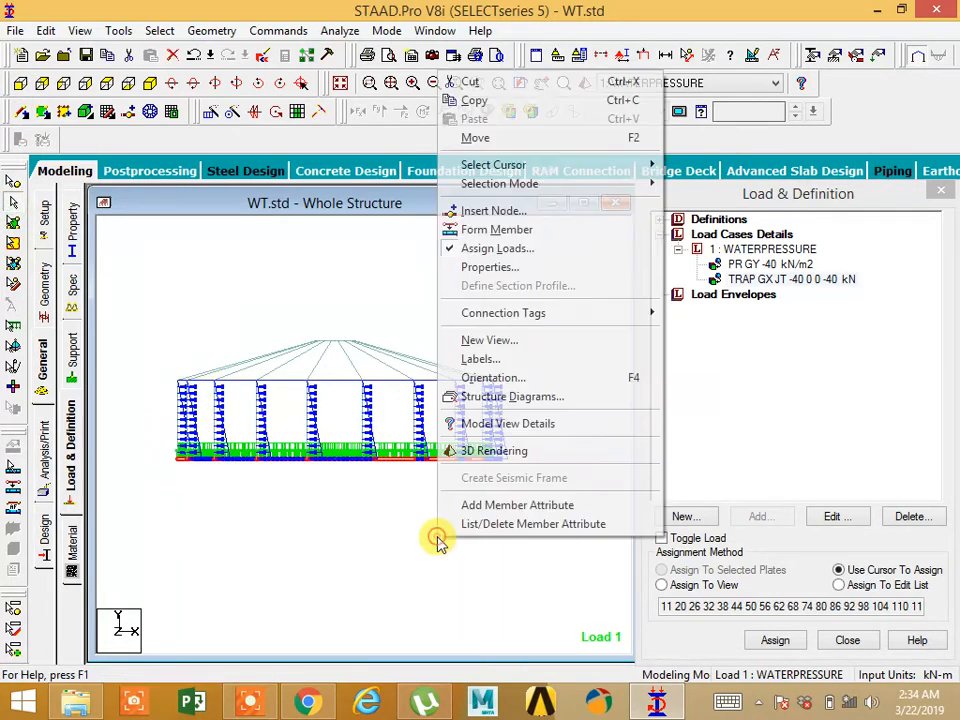
left_click(536, 338)
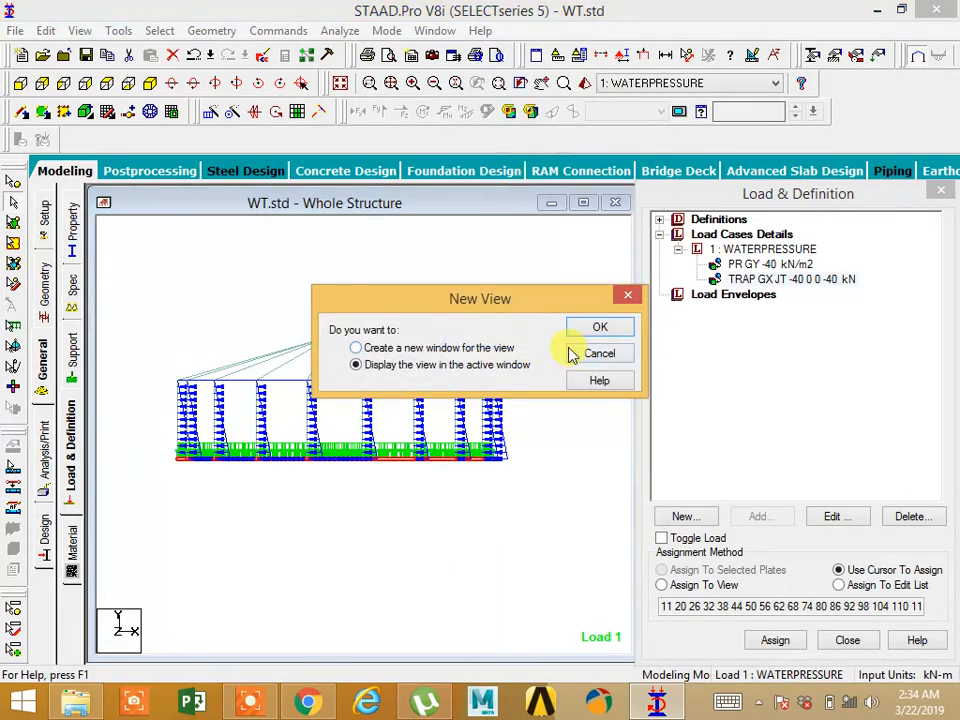
left_click(599, 328)
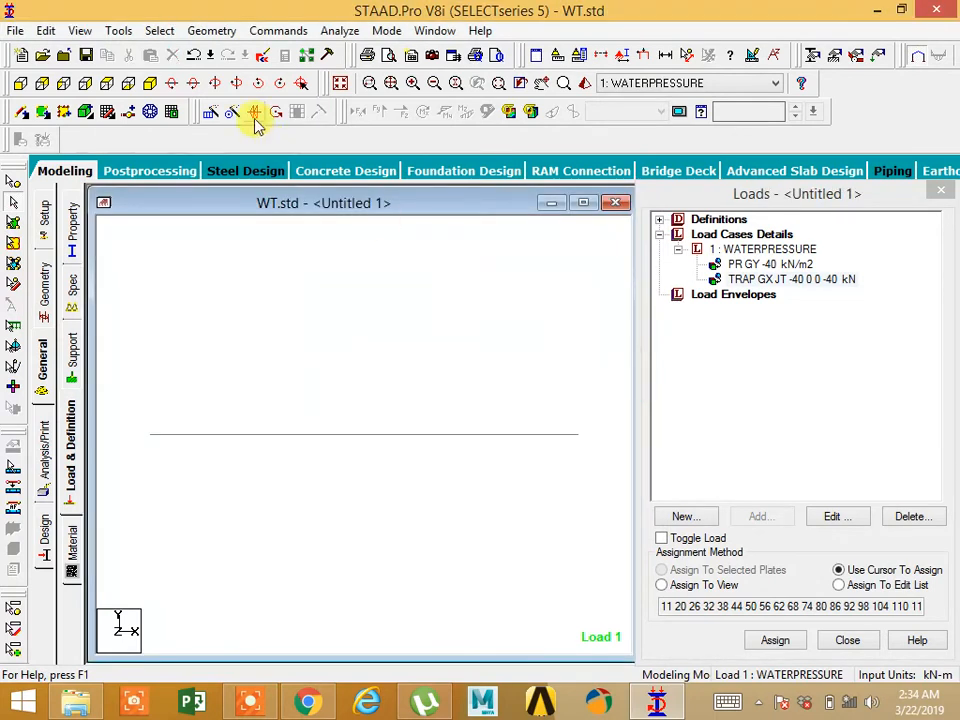
Step: Show node numbers in the plan view and select ring nodes 2, 9, 18, 24, 30, 36, 45 and 51
left_click(64, 83)
left_click(106, 83)
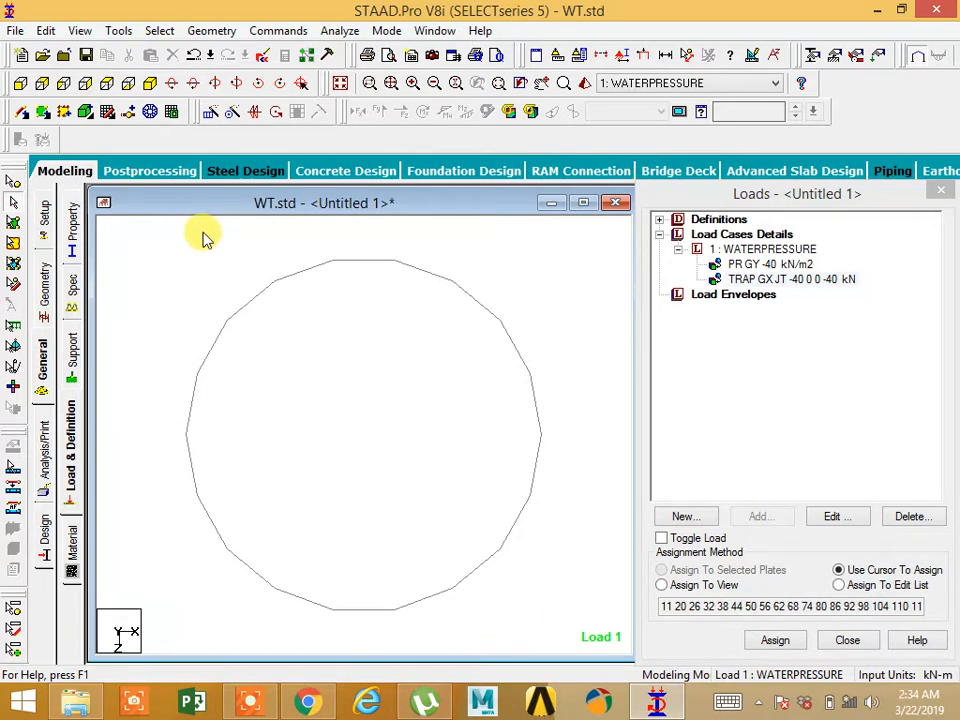
key("shift+n")
left_click(13, 181)
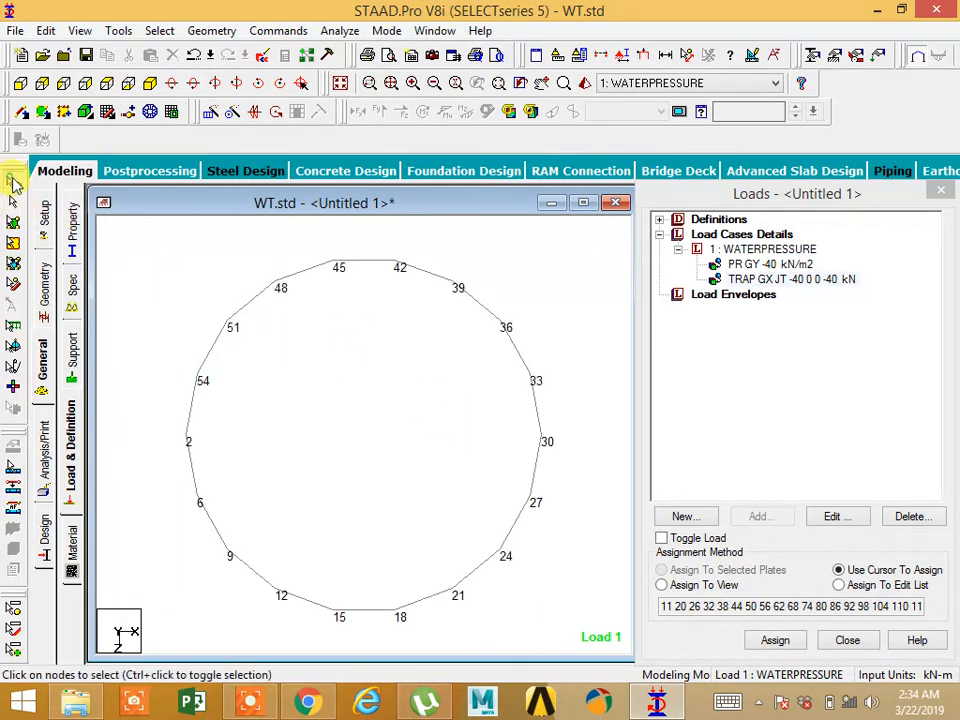
left_click_drag(324, 251, 366, 305)
left_click(393, 607, "ctrl")
left_click(188, 438, "ctrl")
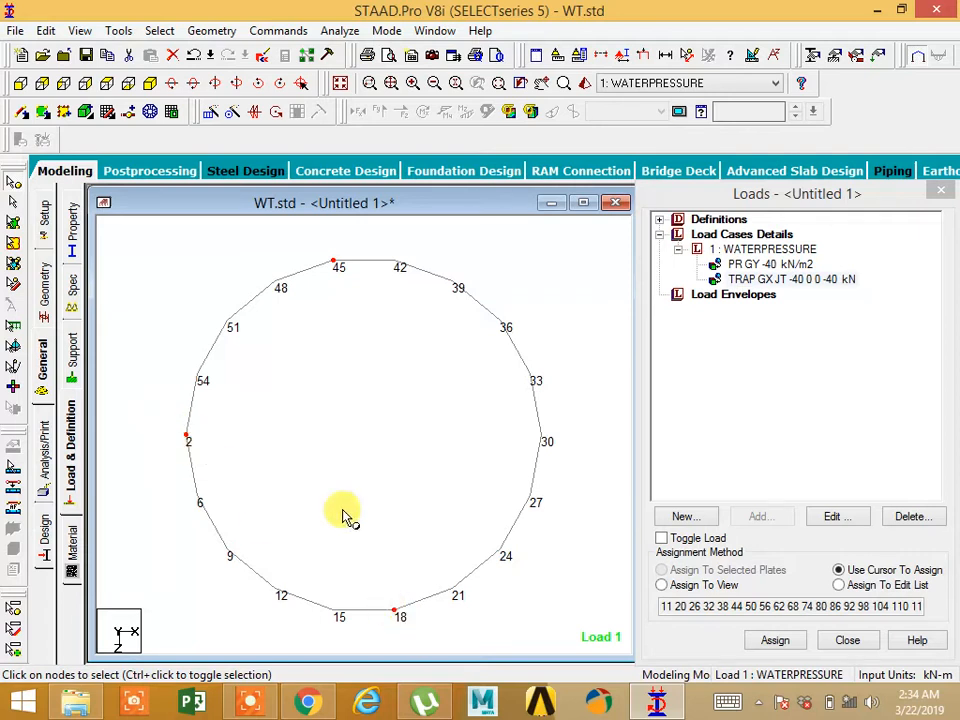
left_click_drag(526, 428, 562, 447, "ctrl")
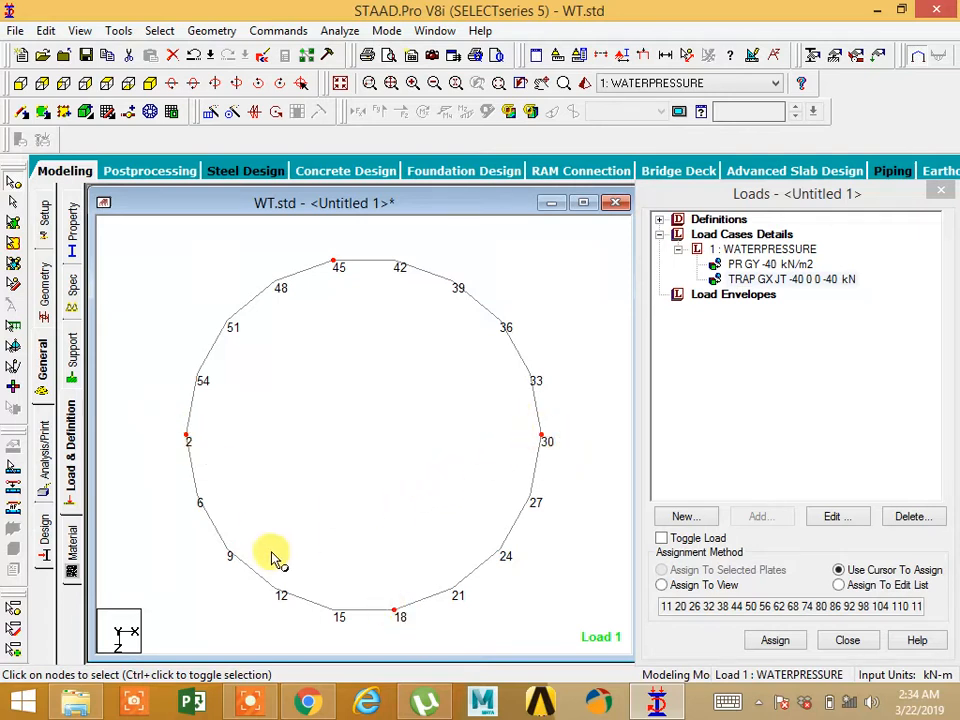
left_click_drag(205, 532, 240, 563, "ctrl")
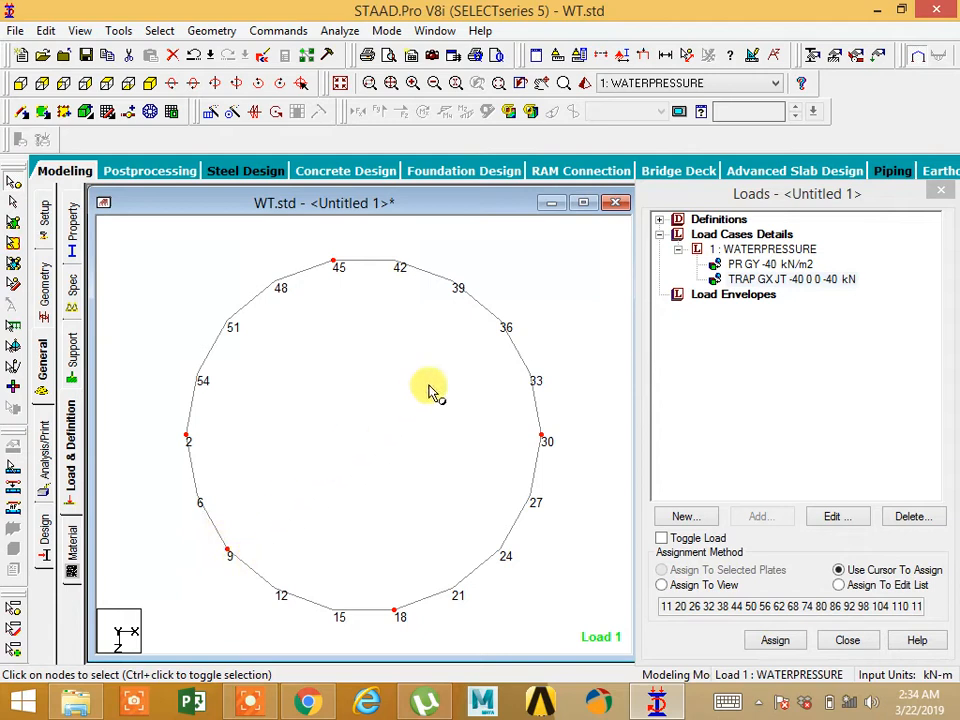
left_click_drag(490, 320, 512, 336, "ctrl")
left_click_drag(208, 312, 246, 330, "ctrl")
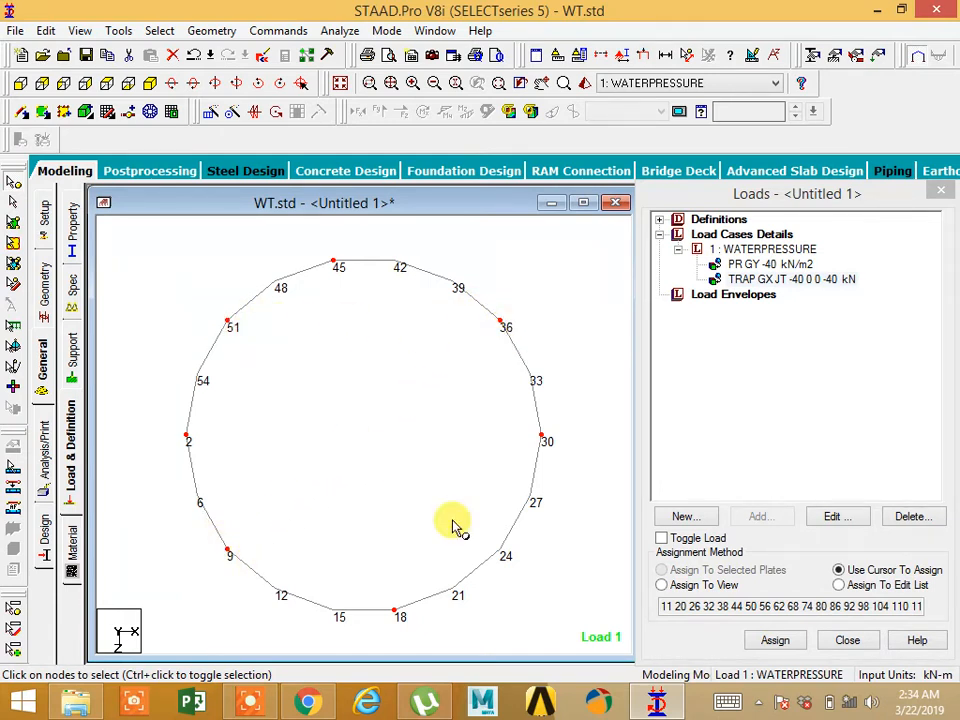
left_click_drag(484, 540, 510, 561, "ctrl")
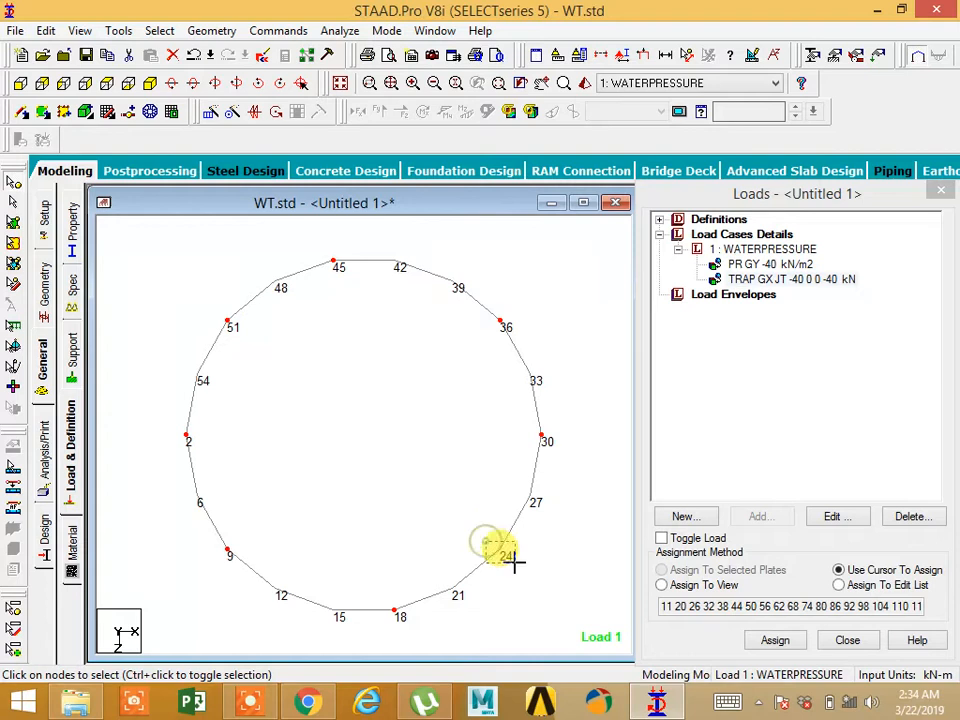
Step: Create columns below the selected ring nodes with a one-step Translational Repeat of -20 m in Y with linked steps
left_click(151, 84)
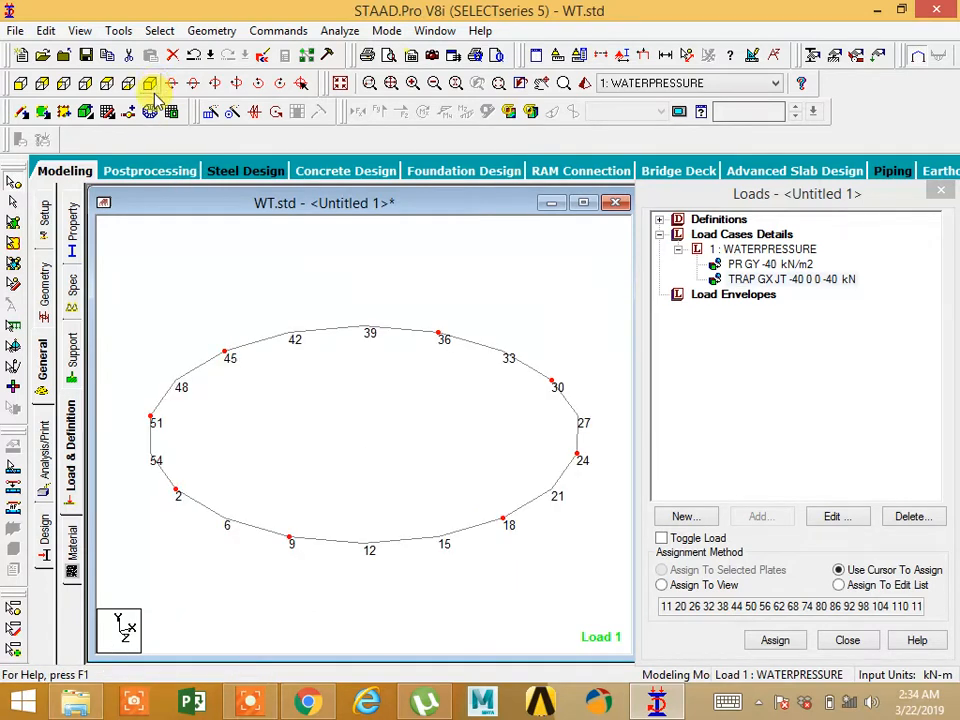
left_click(212, 117)
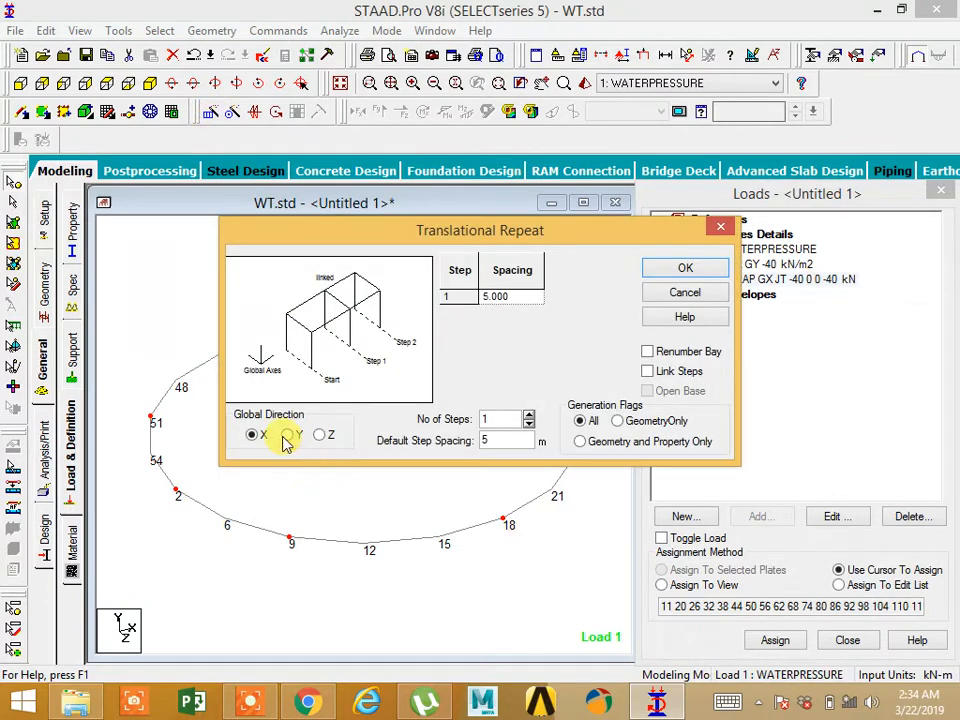
double_click(510, 440)
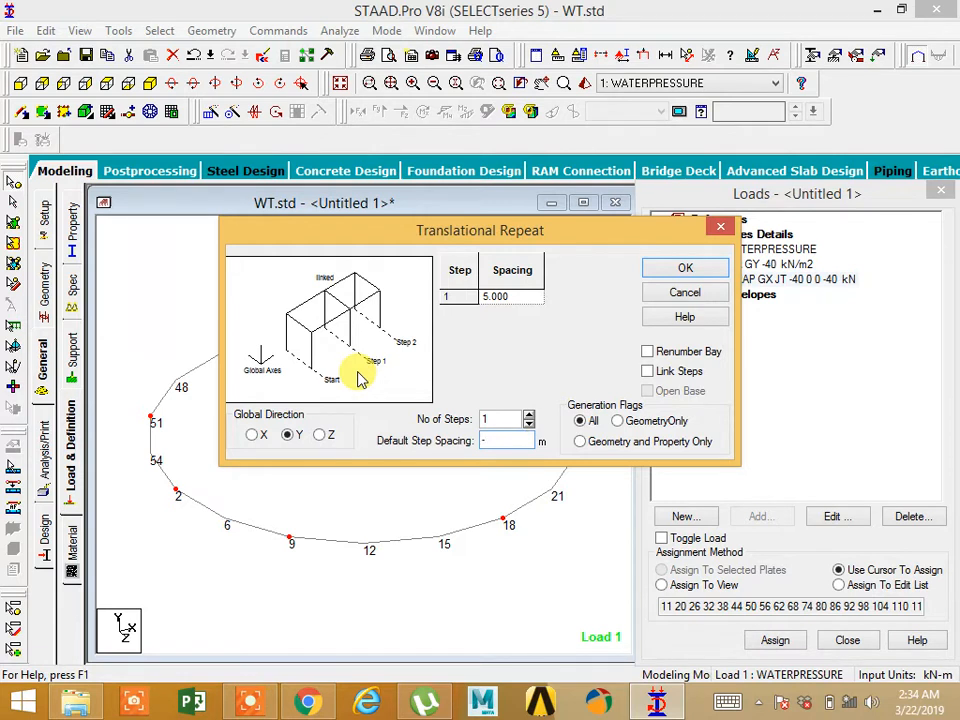
type("-20")
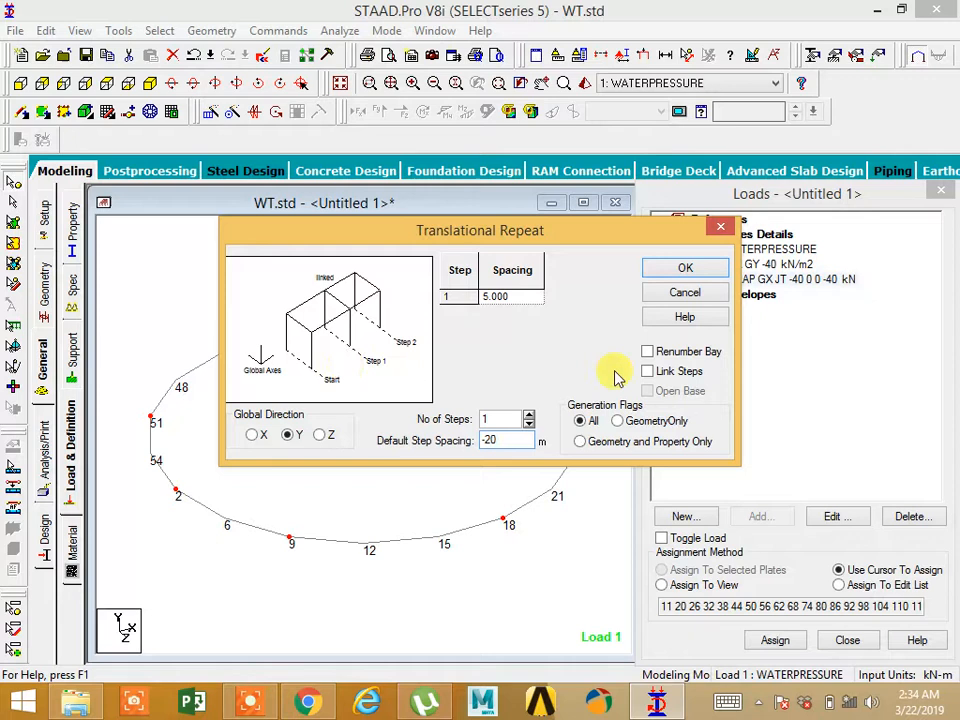
left_click(647, 371)
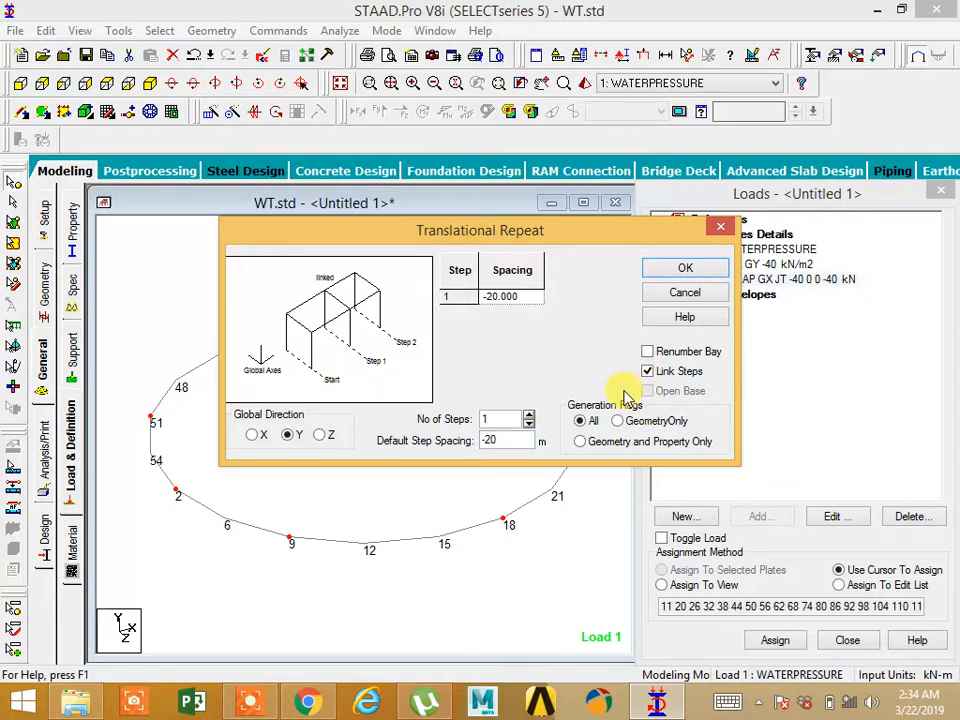
left_click(686, 269)
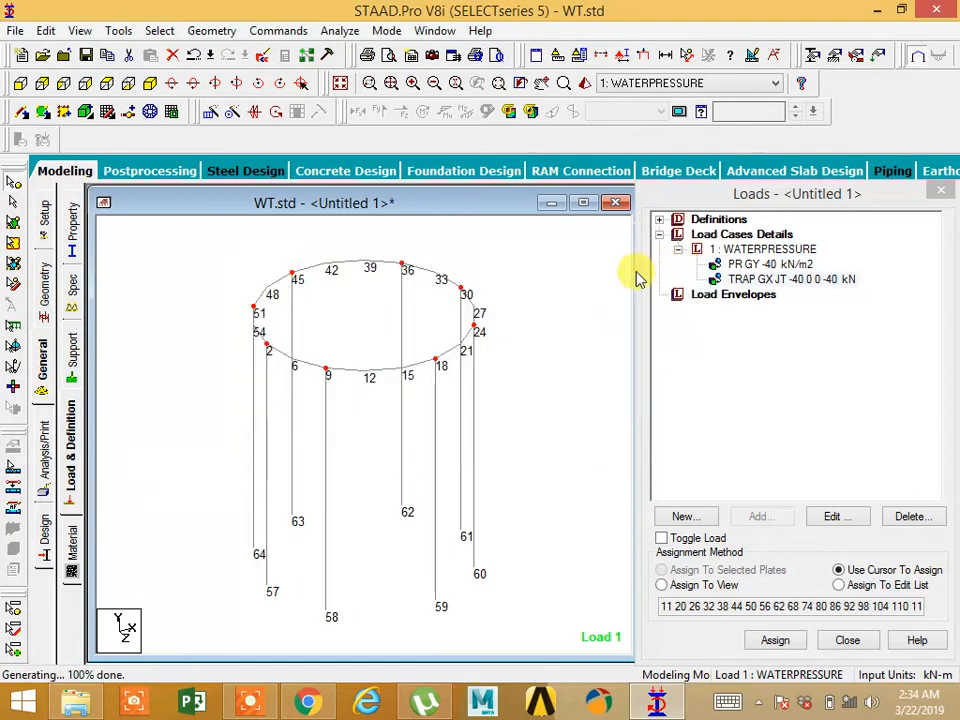
right_click(565, 295)
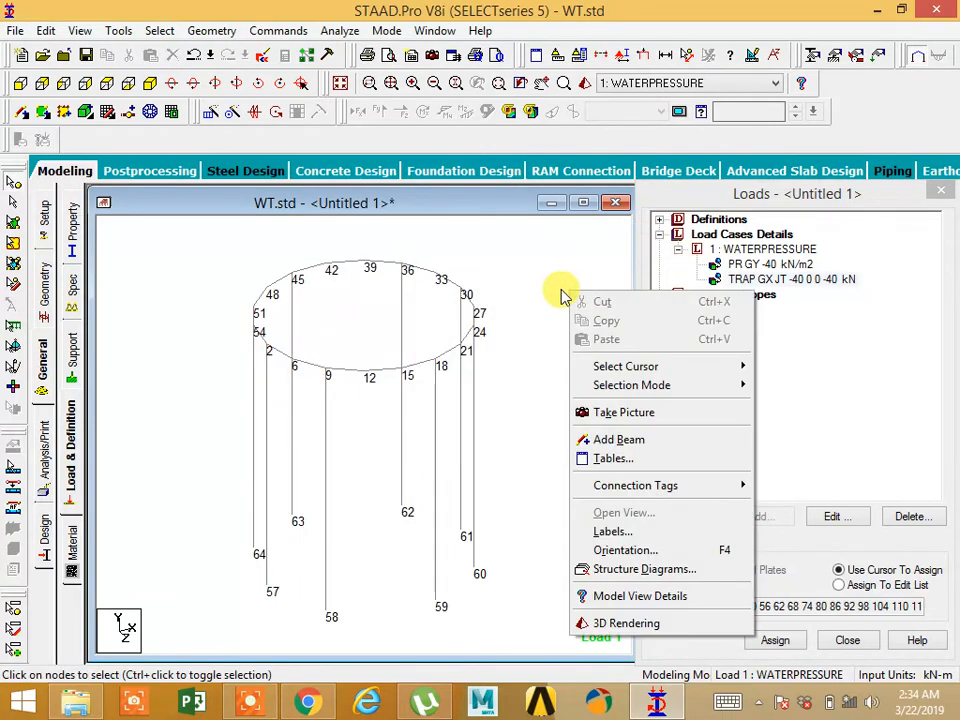
left_click(516, 242)
Step: Select the ring beams at the column tops and repeat them translationally in Y with 3 steps at -7 m spacing
left_click(20, 83)
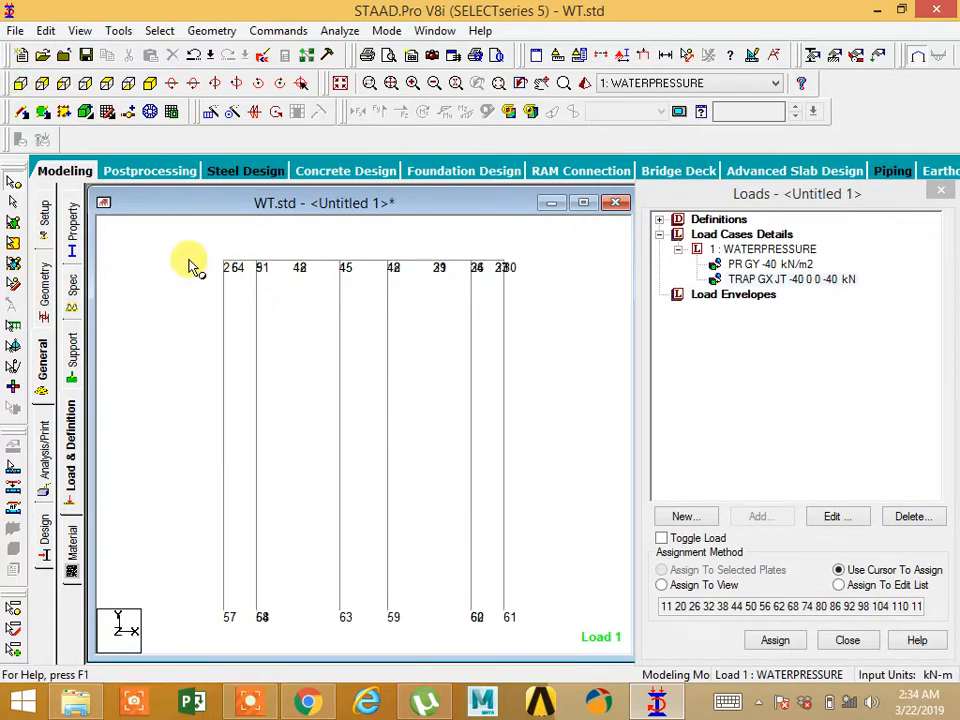
left_click_drag(183, 260, 540, 272)
left_click(153, 86)
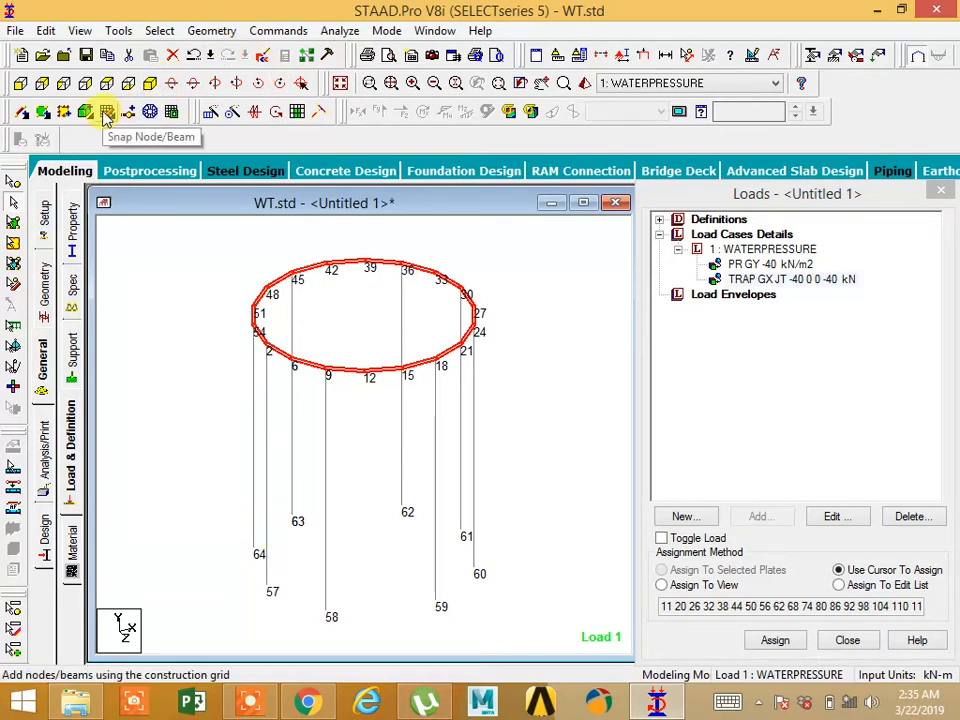
left_click(212, 111)
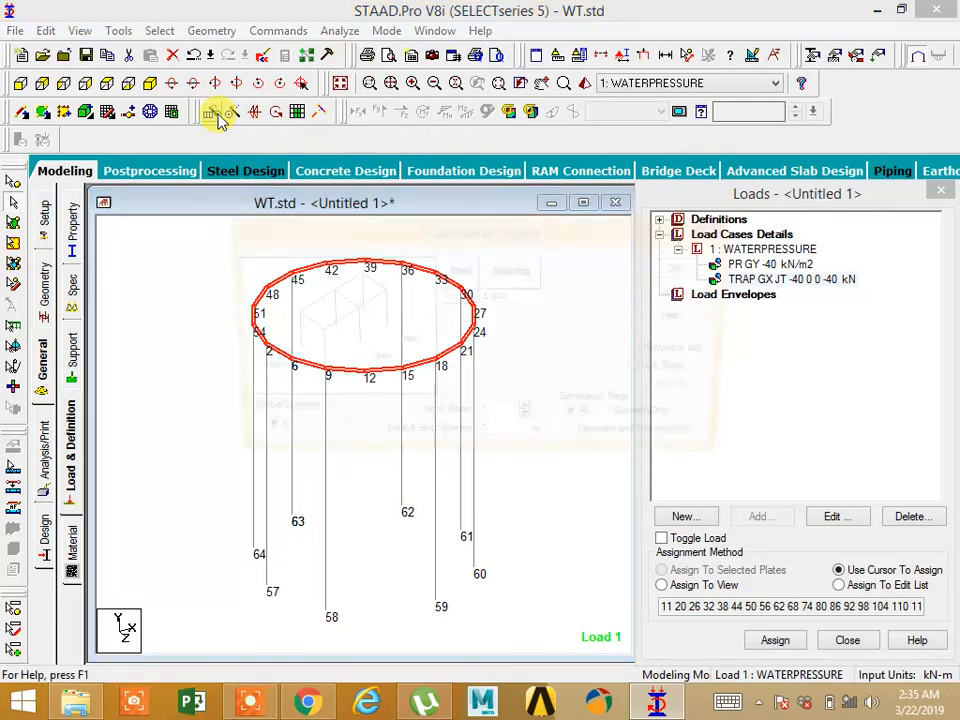
left_click(287, 437)
double_click(500, 442)
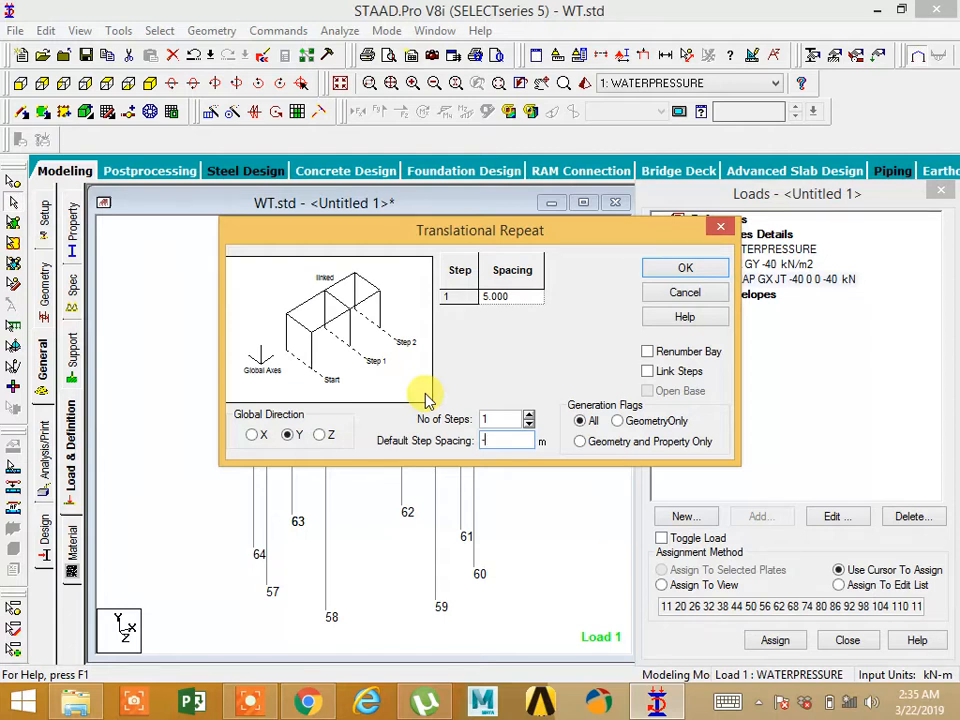
left_click(663, 372)
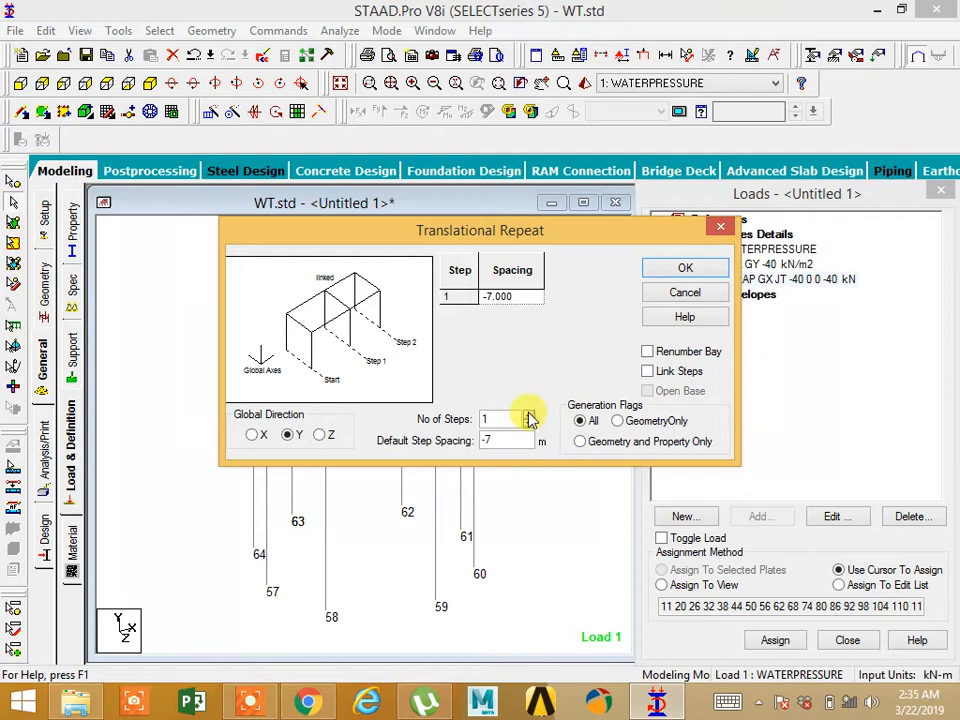
left_click(528, 415)
left_click(528, 415)
left_click(683, 270)
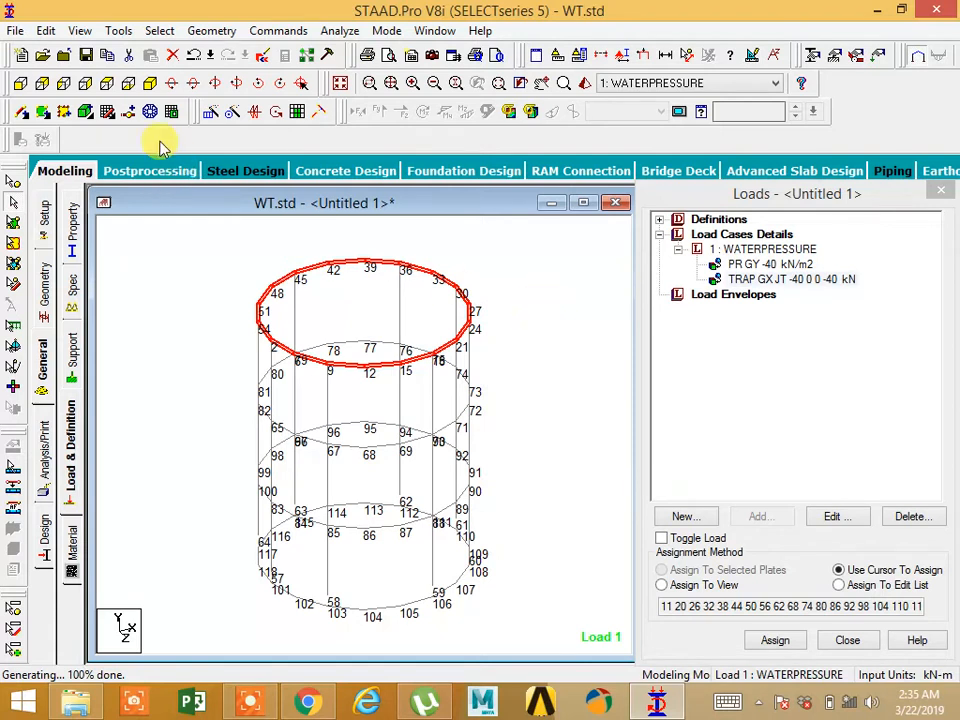
Step: Select the lowest ring of beams near the column bases in the front view and delete it
left_click(21, 82)
left_click_drag(214, 597, 560, 640)
key("Delete")
key("Return")
key("Return")
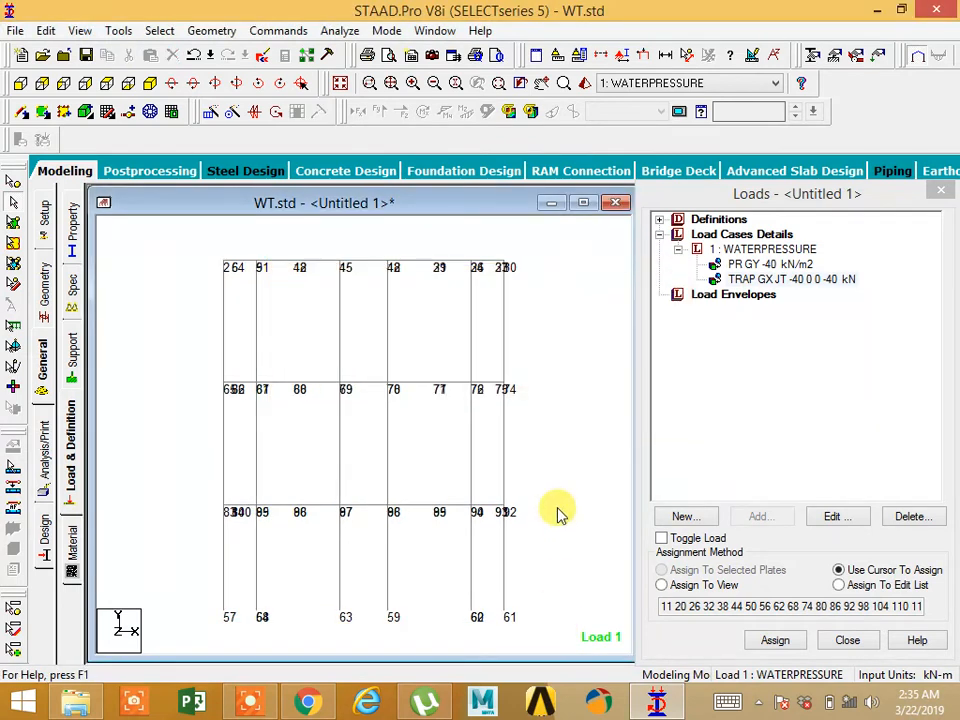
Step: Display the whole structure without node numbers and examine the tank and its staging in a rotated 3D rendering
left_click(338, 84)
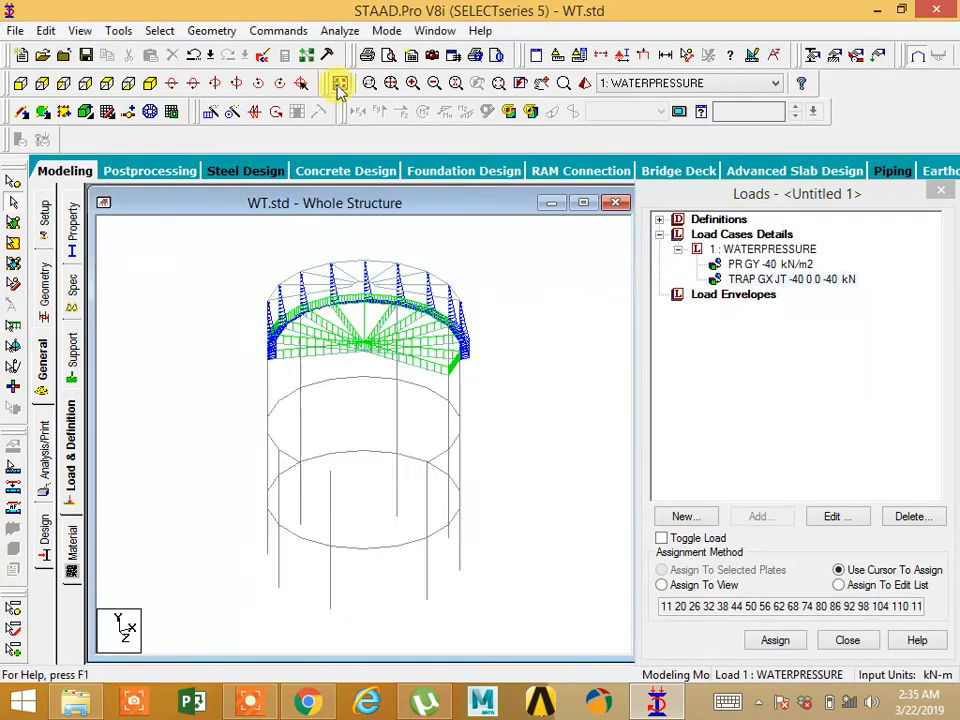
key("shift+n")
left_click(567, 444)
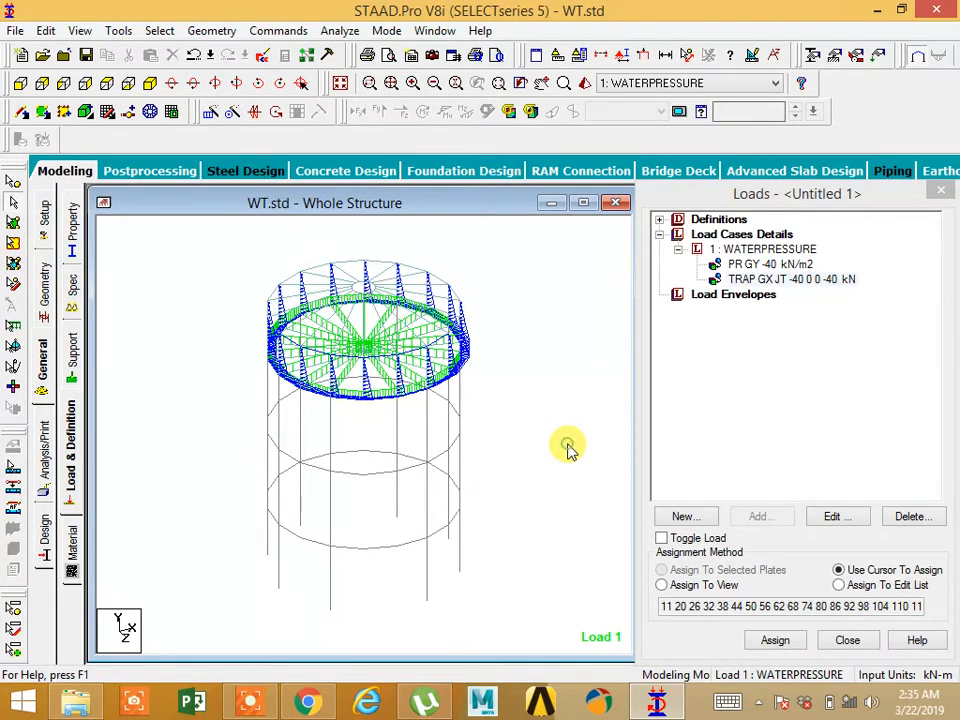
left_click(585, 84)
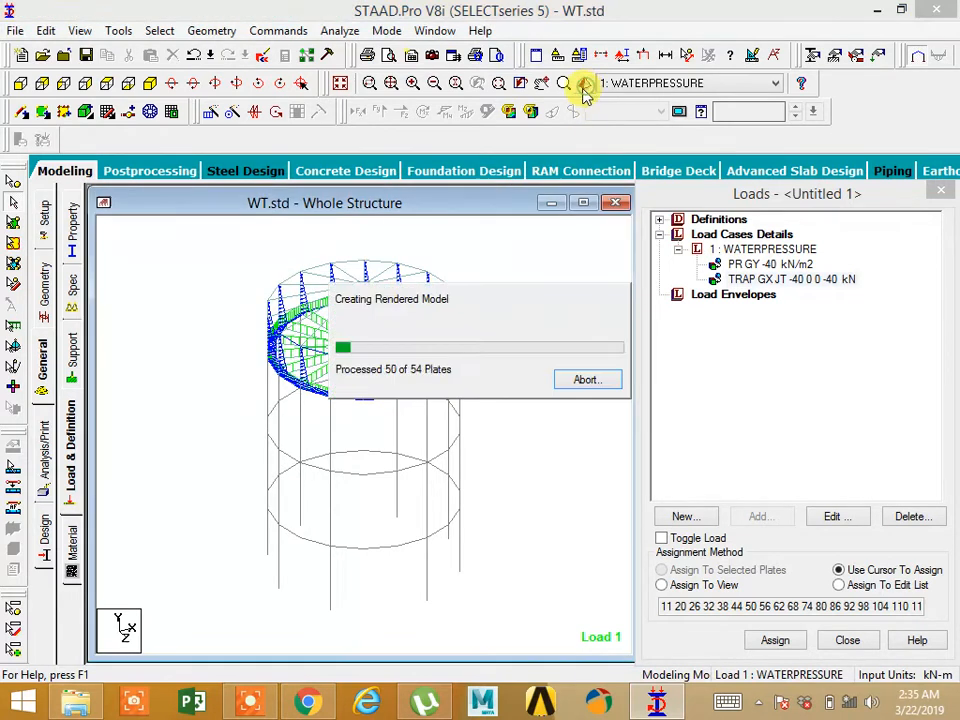
left_click_drag(514, 321, 285, 285)
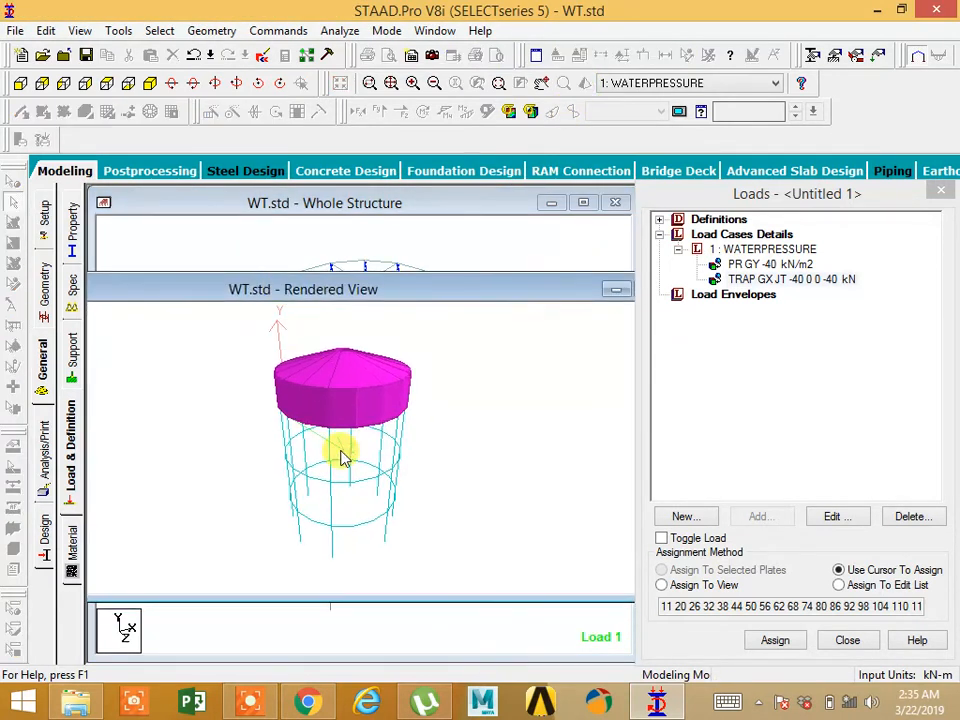
left_click_drag(370, 406, 459, 396)
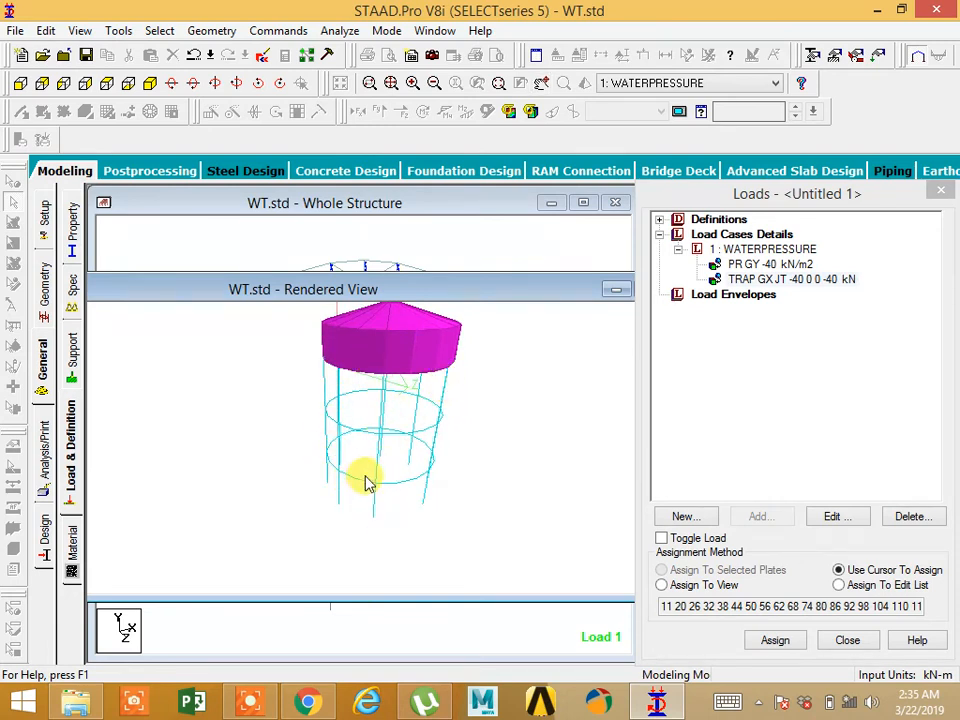
left_click_drag(414, 296, 167, 300)
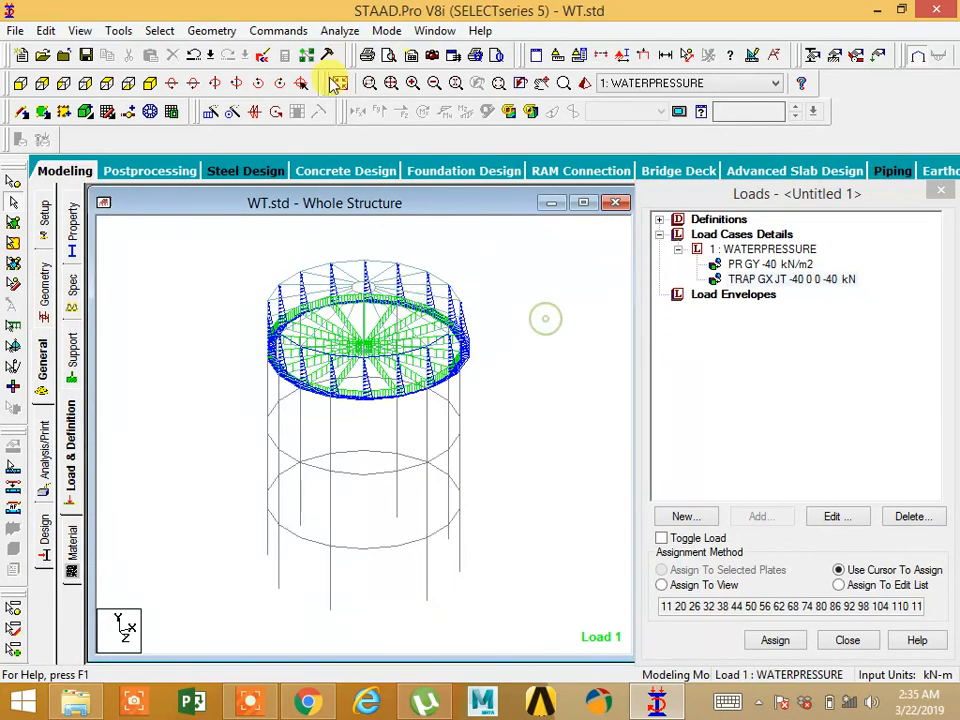
Step: Let the model auto-save and add a rectangular concrete prismatic section with YD 0.6 m and ZD 0.6 m
left_click(279, 30)
left_click(372, 98)
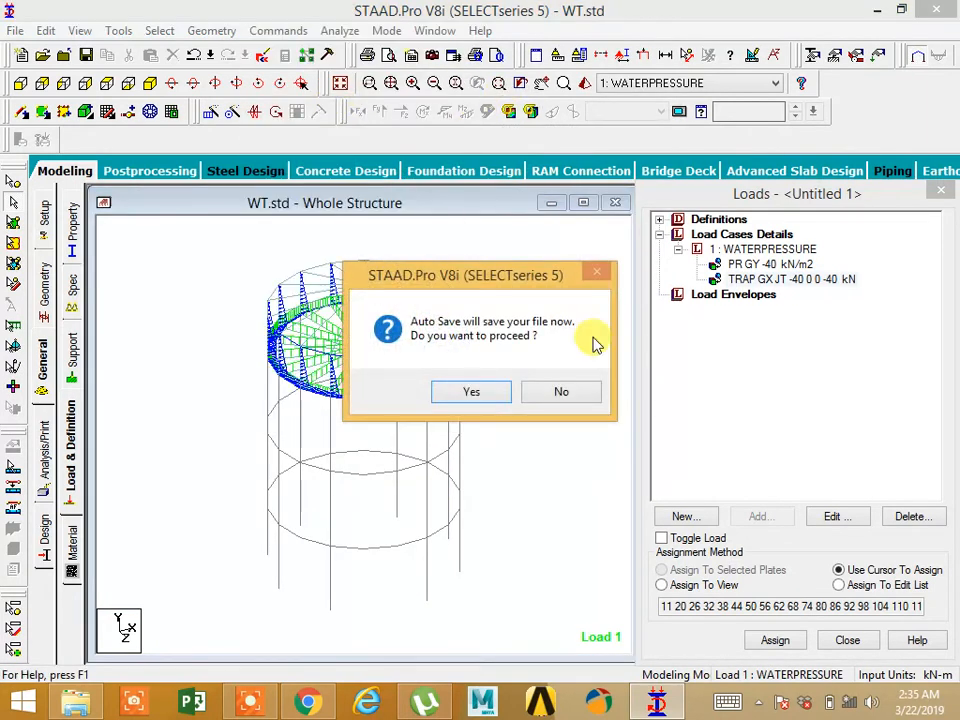
left_click(478, 396)
left_click(381, 378)
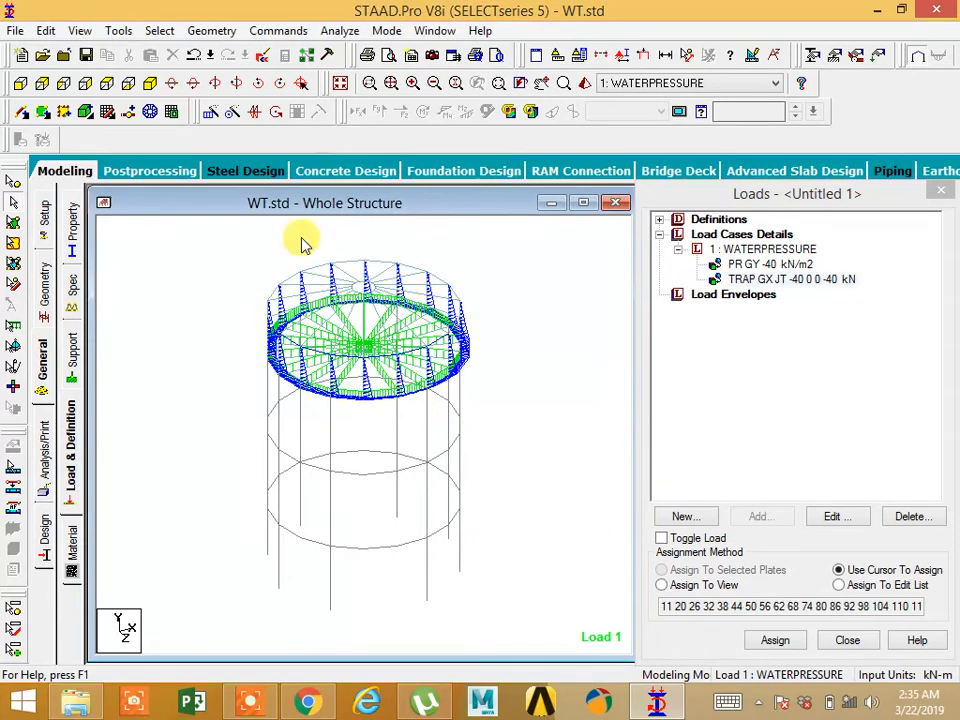
left_click(277, 31)
mouse_move(318, 90)
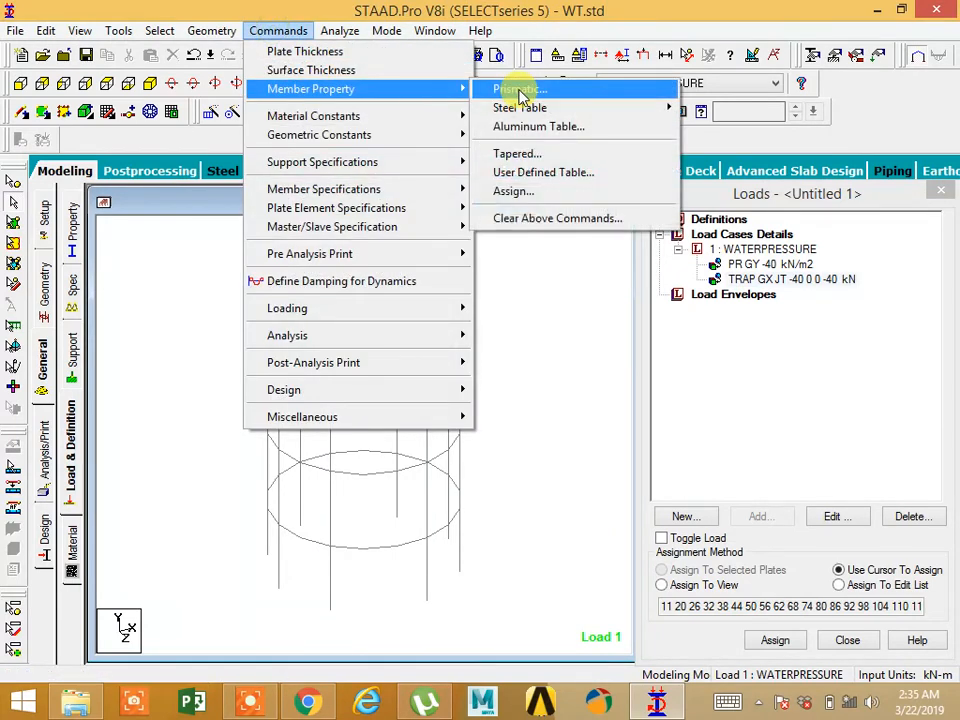
left_click(512, 90)
left_click(212, 201)
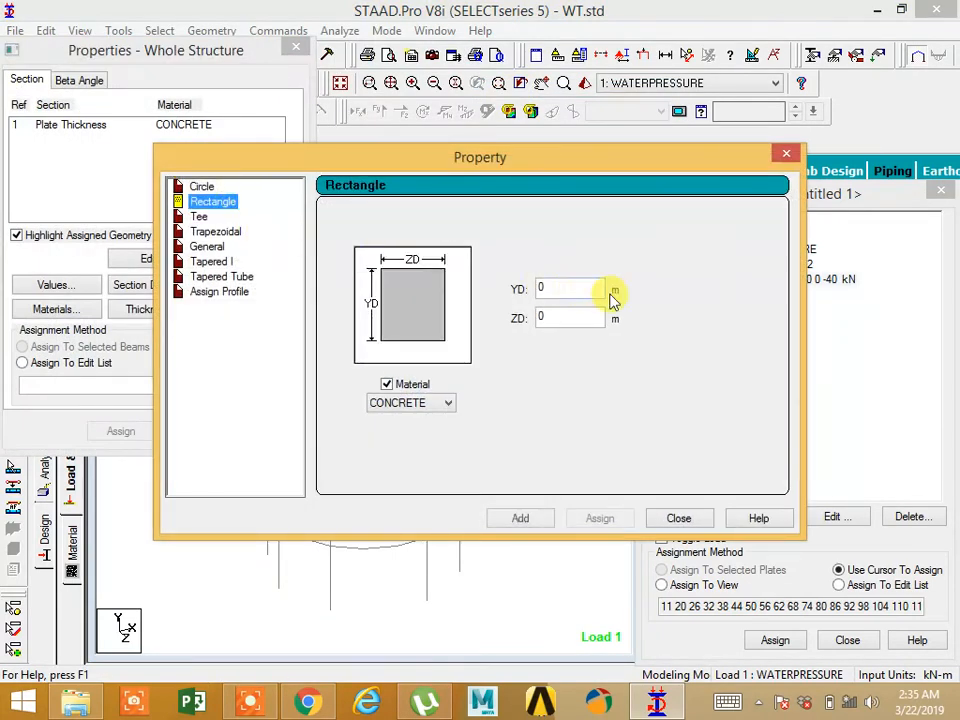
type(".6")
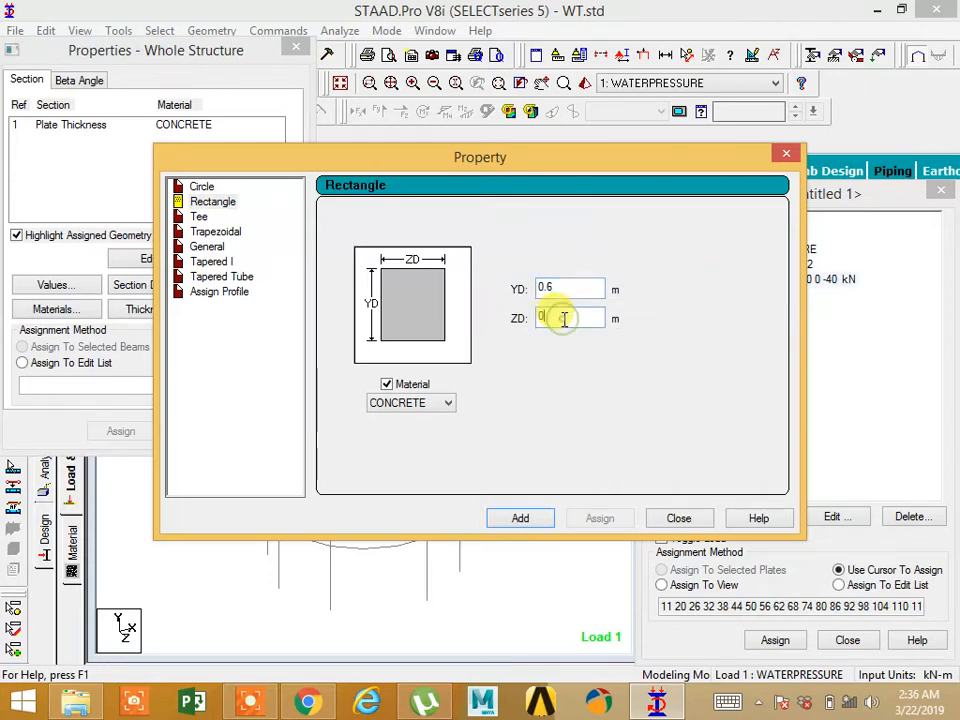
type(".6")
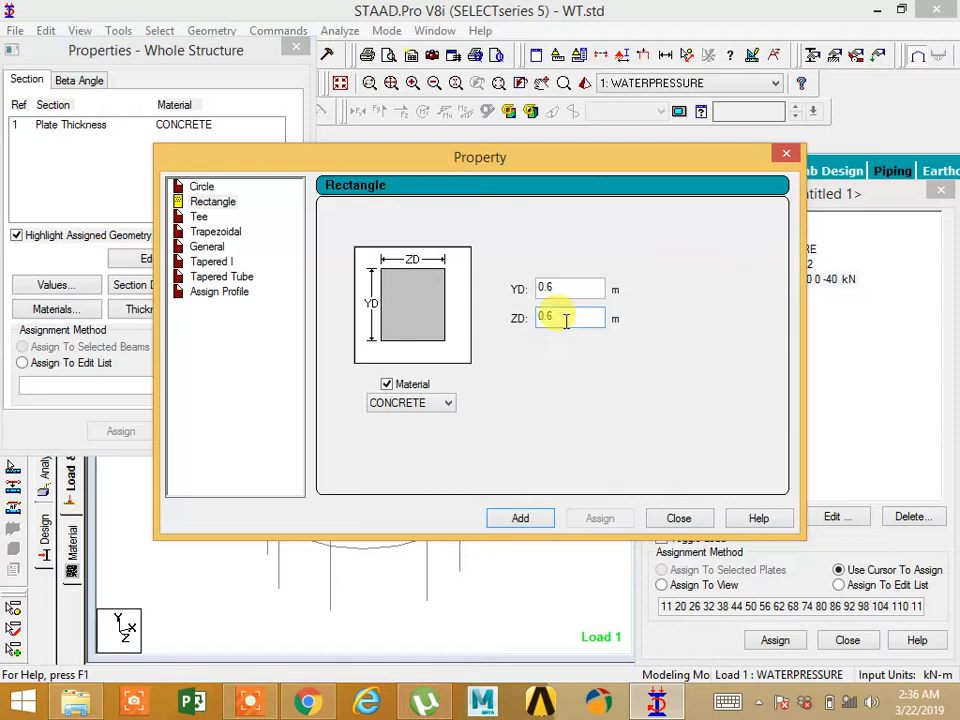
left_click(538, 520)
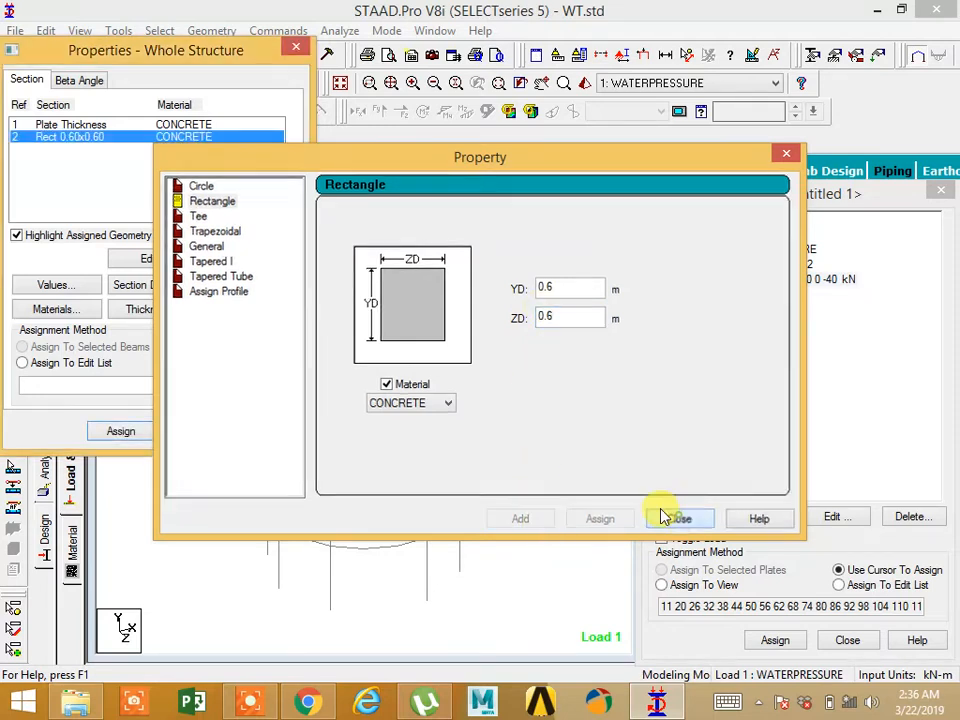
left_click(673, 518)
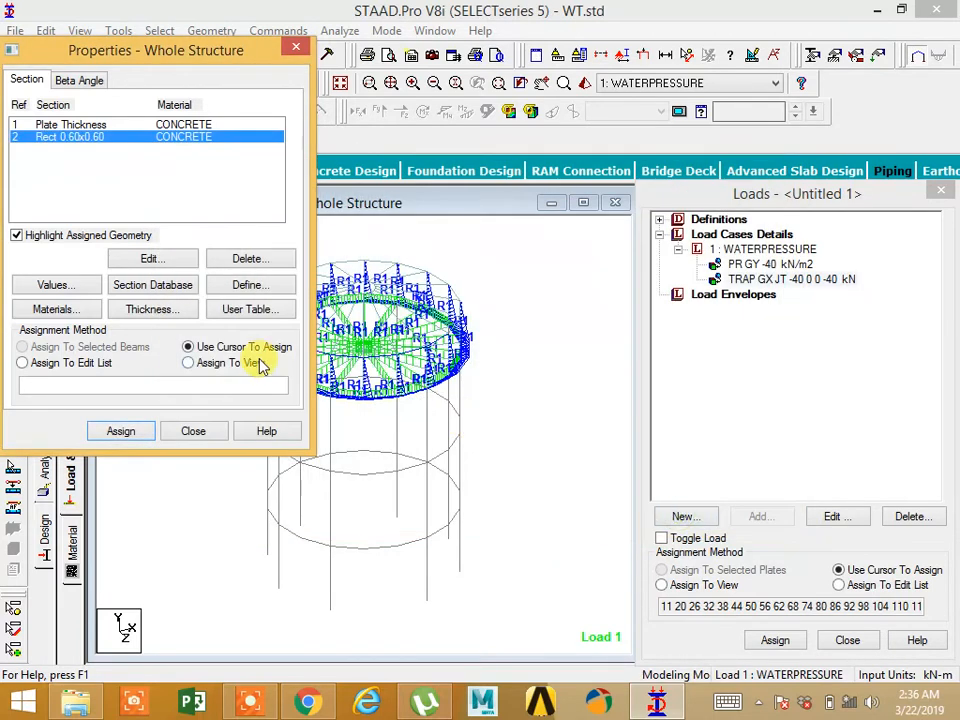
Step: Assign the Rect 0.60x0.60 concrete section to all columns and ring beams
left_click(125, 431)
left_click(255, 296)
left_click(193, 431)
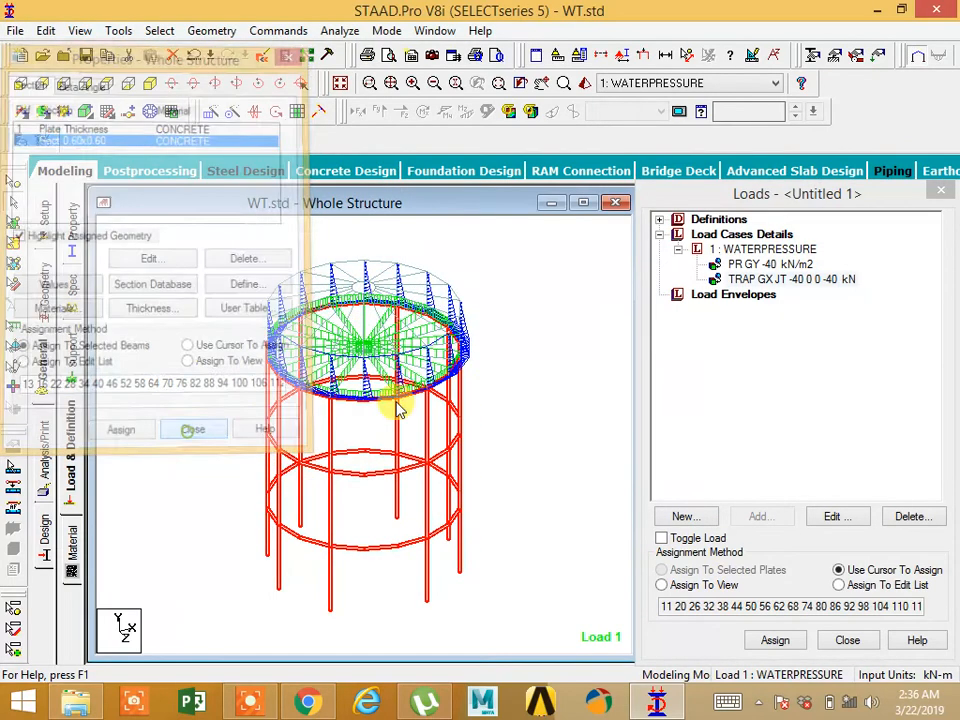
Step: Examine the tank with its supporting columns and bracing rings in an enlarged 3D rendering
left_click(586, 84)
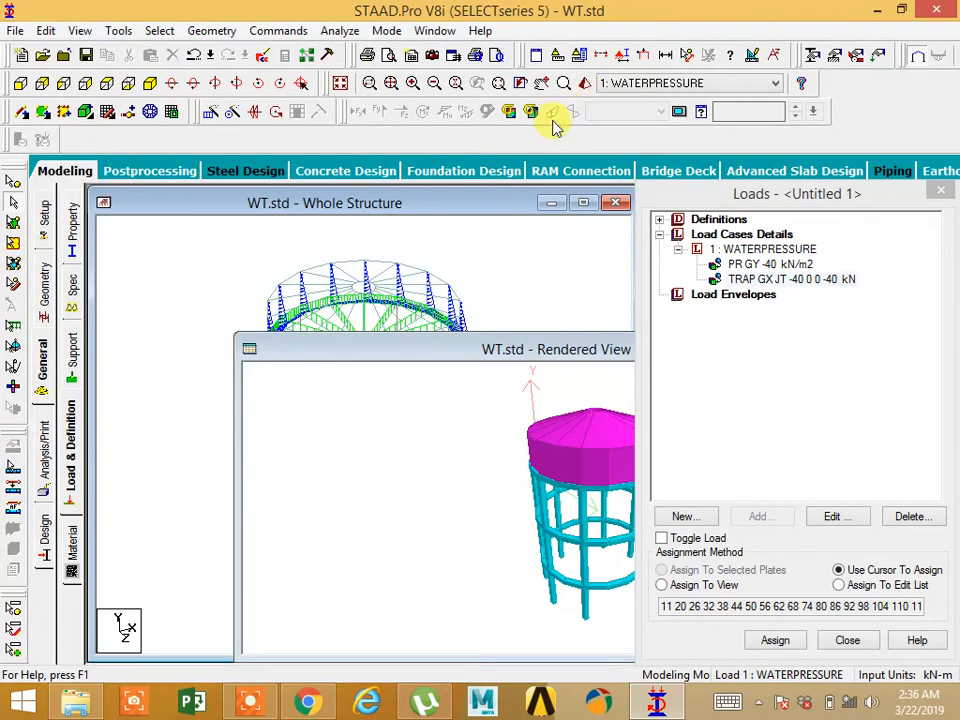
left_click_drag(480, 350, 205, 231)
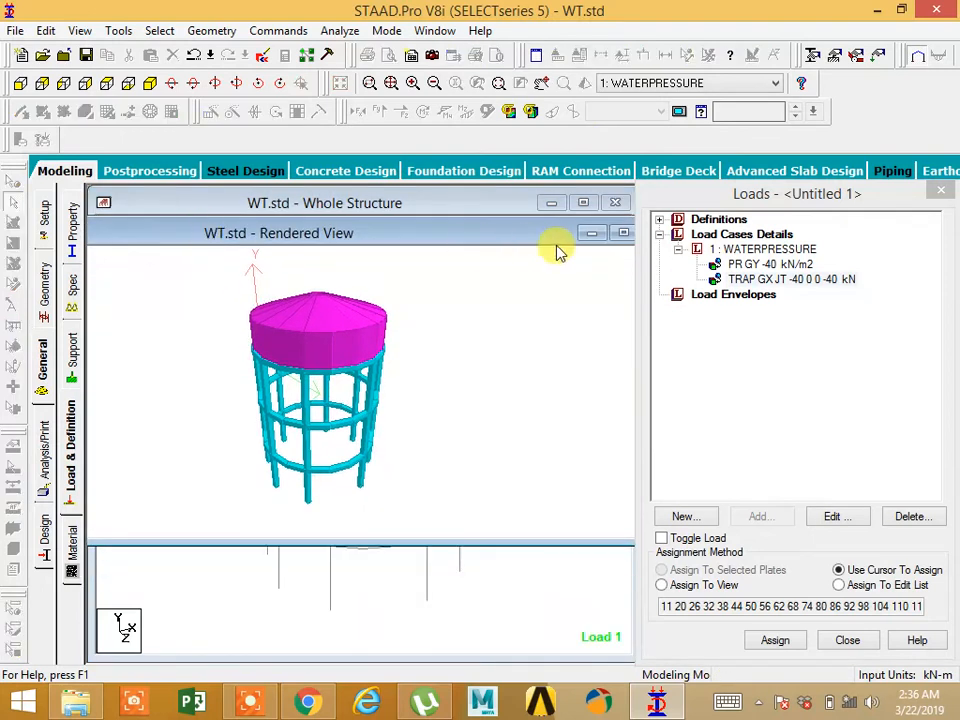
left_click(623, 233)
left_click_drag(510, 420, 556, 501)
middle_click_drag(556, 501, 557, 503)
Step: Return to the geometry model, close the node and beam tables, and maximize the whole structure view
left_click(45, 306)
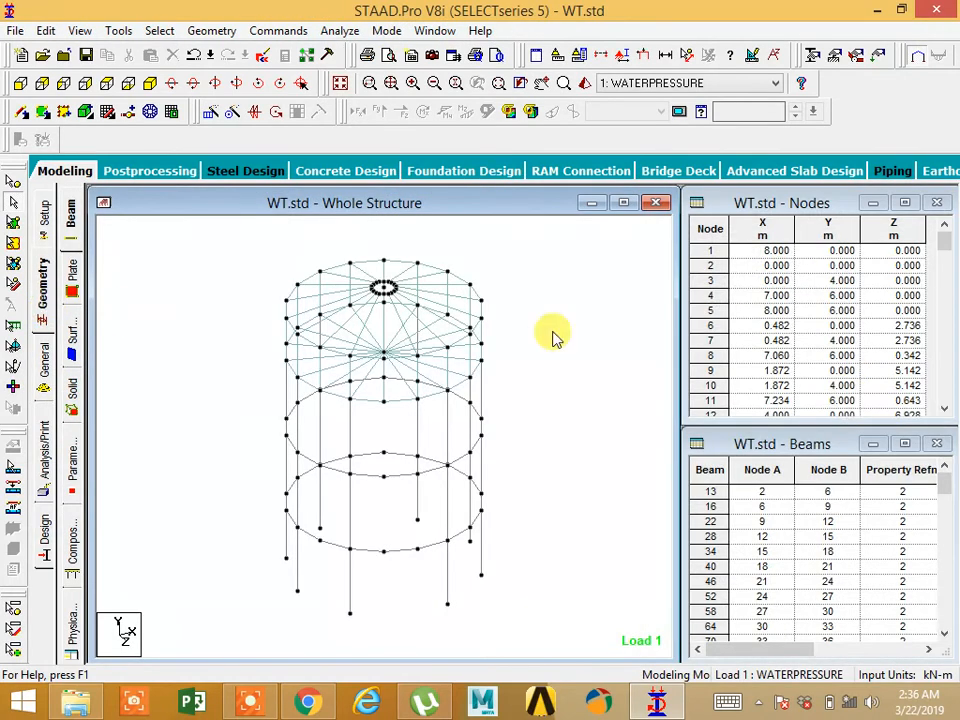
left_click(937, 202)
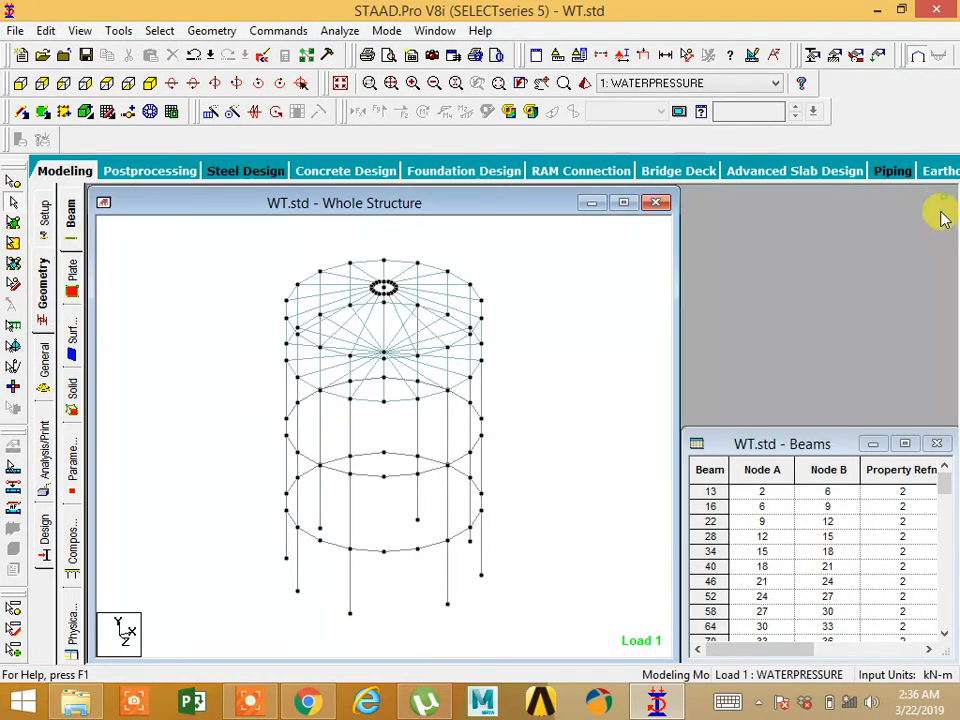
left_click(937, 444)
left_click(623, 204)
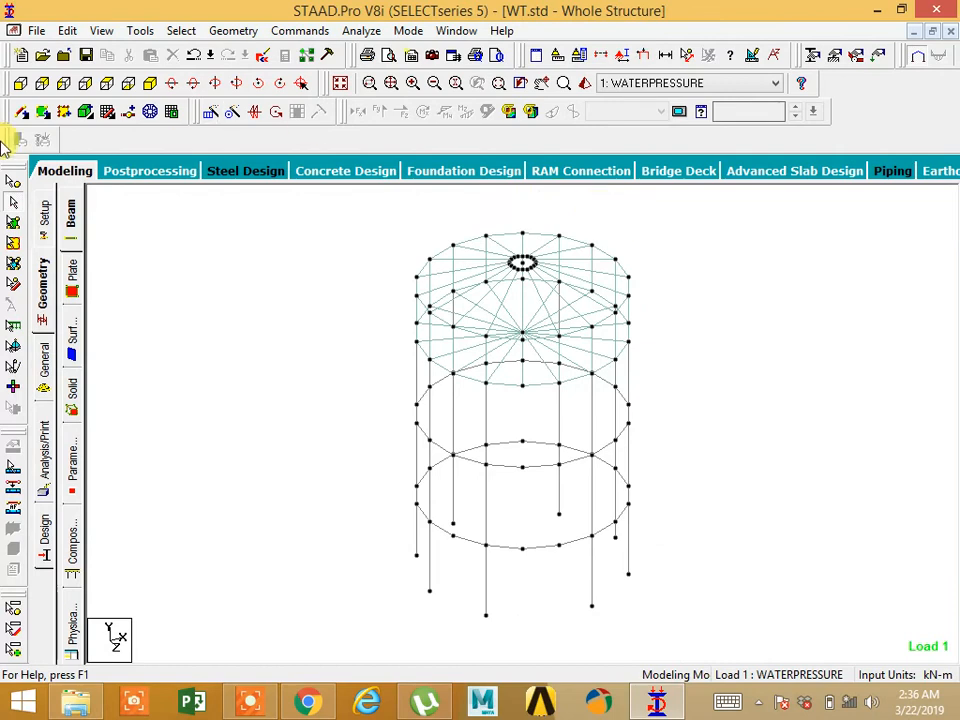
Step: Select all column base nodes in the front view, assign fixed supports to them, and restore the isometric view
left_click(9, 187)
middle_click_drag(338, 511, 317, 452)
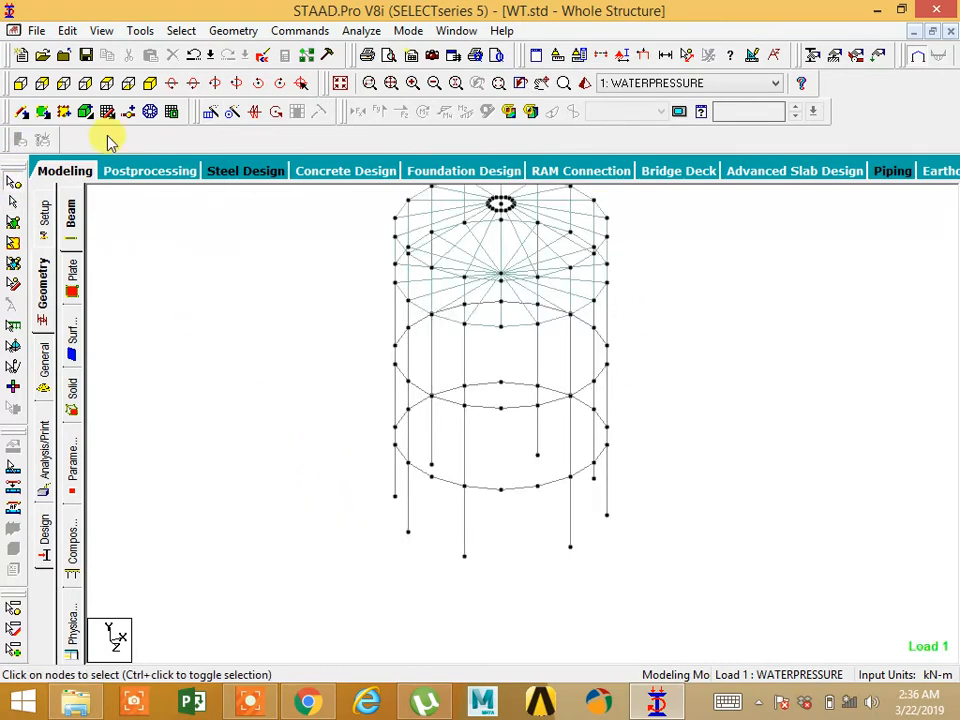
left_click(20, 83)
left_click_drag(336, 531, 650, 590)
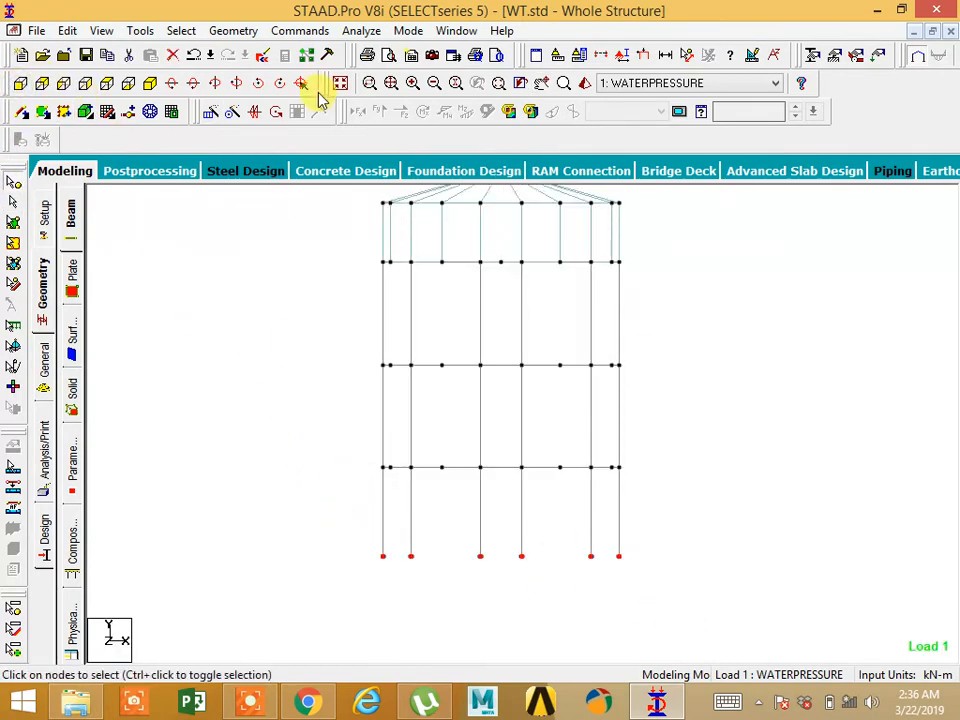
left_click(281, 30)
mouse_move(392, 163)
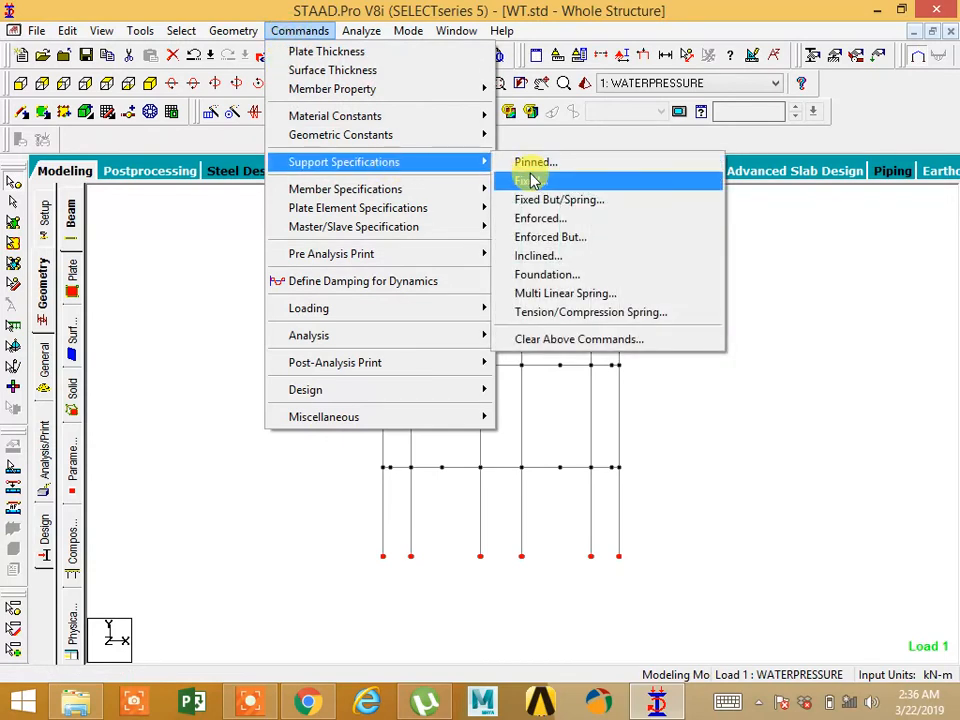
left_click(533, 180)
left_click(253, 447)
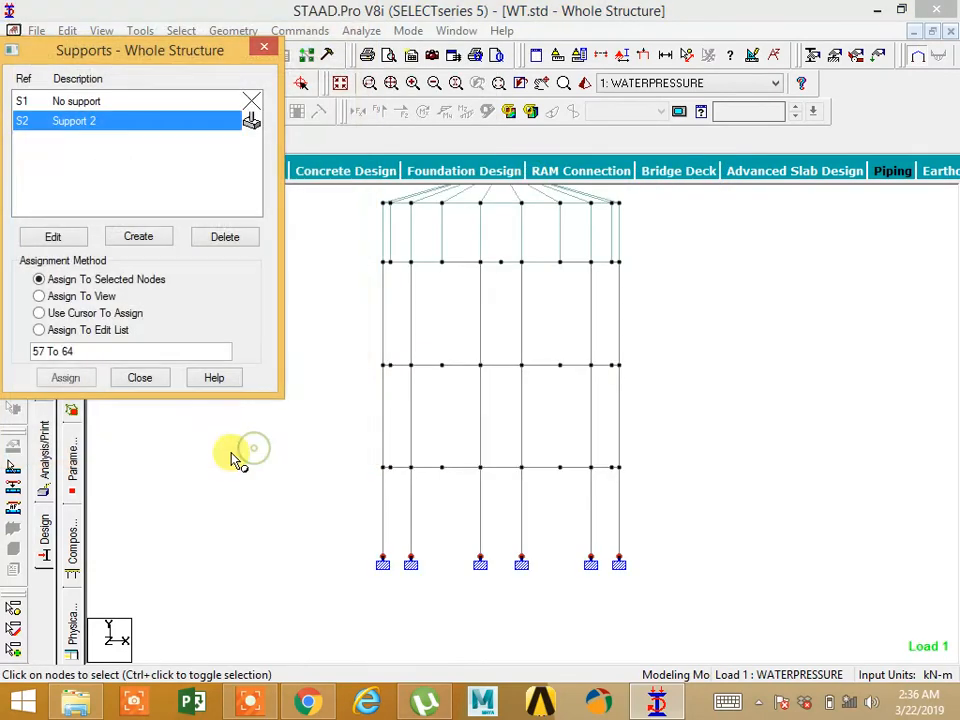
left_click(142, 384)
middle_click_drag(288, 465, 225, 511)
left_click(148, 86)
left_click(297, 30)
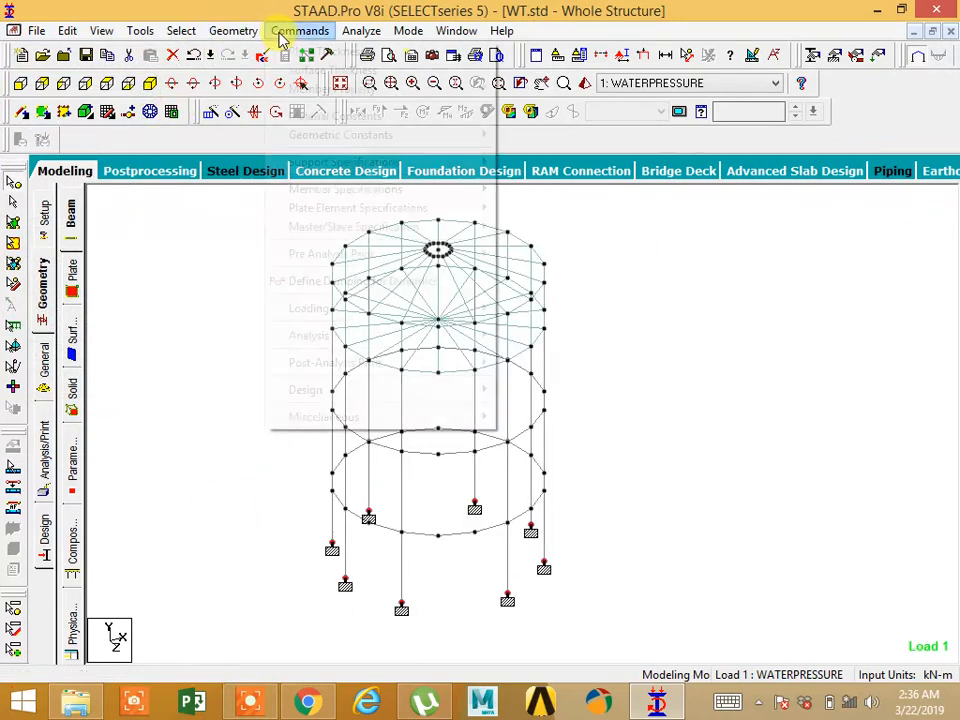
left_click(681, 348)
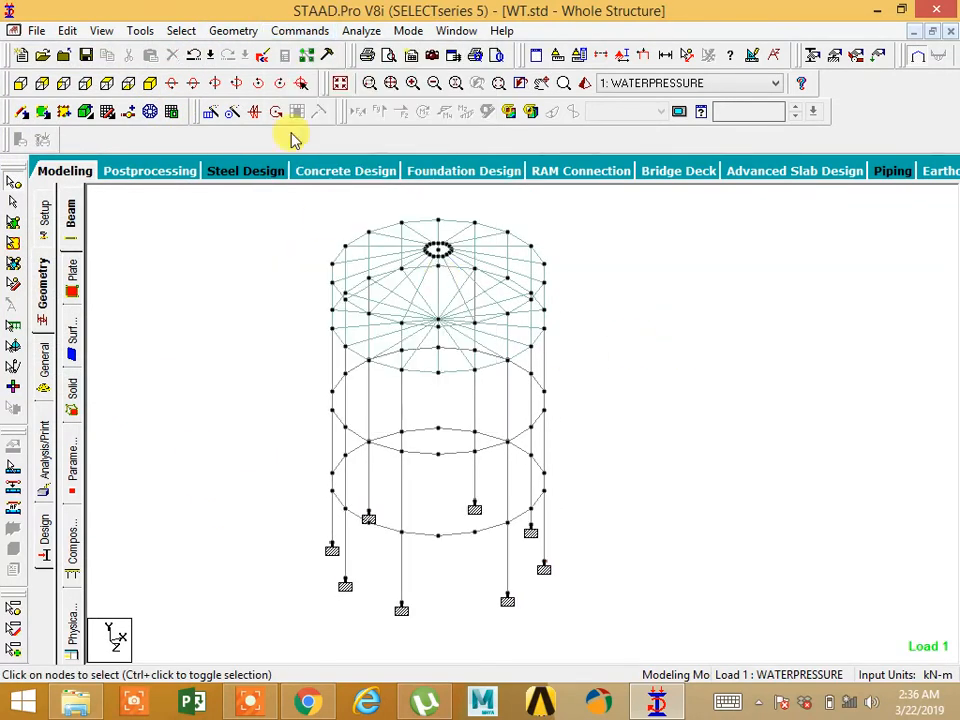
left_click(284, 31)
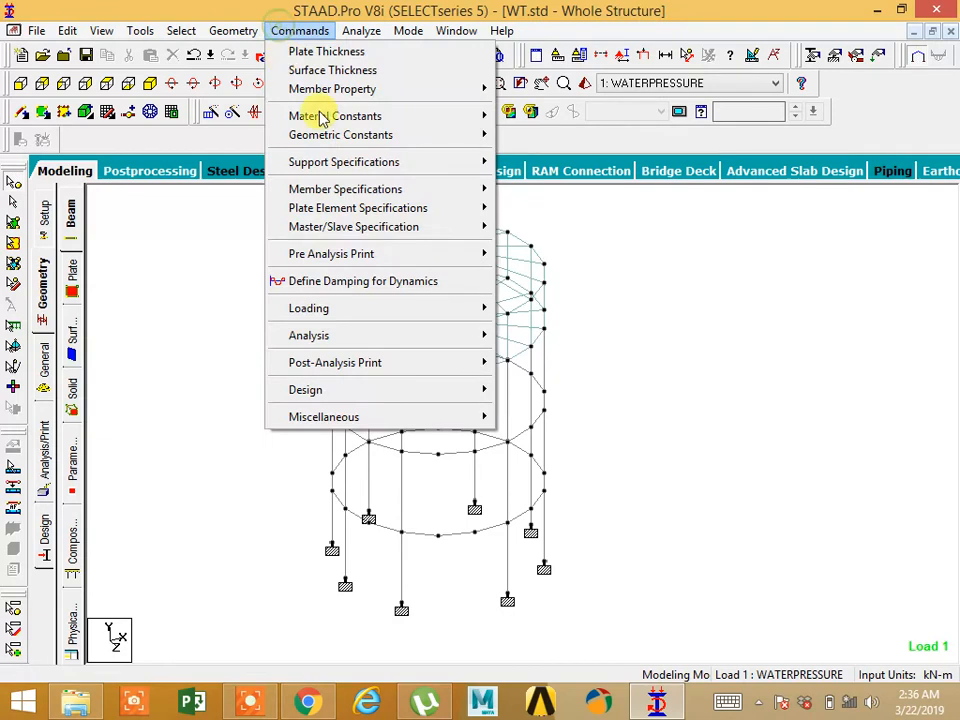
left_click(356, 334)
mouse_move(140, 30)
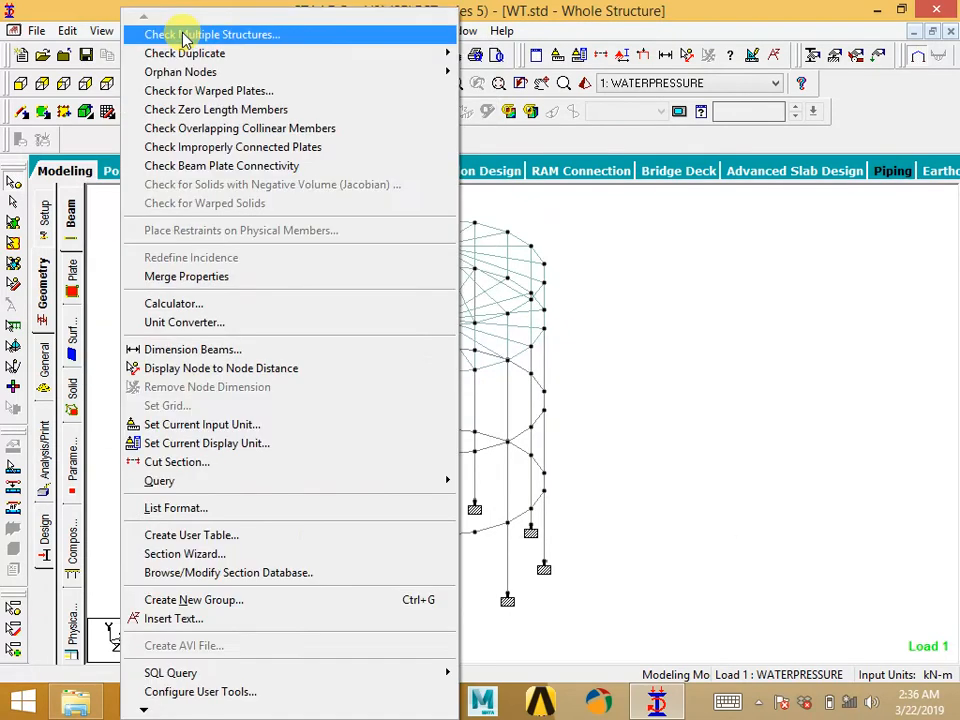
left_click(163, 8)
Step: Check the model for entities with a missing property
left_click(181, 31)
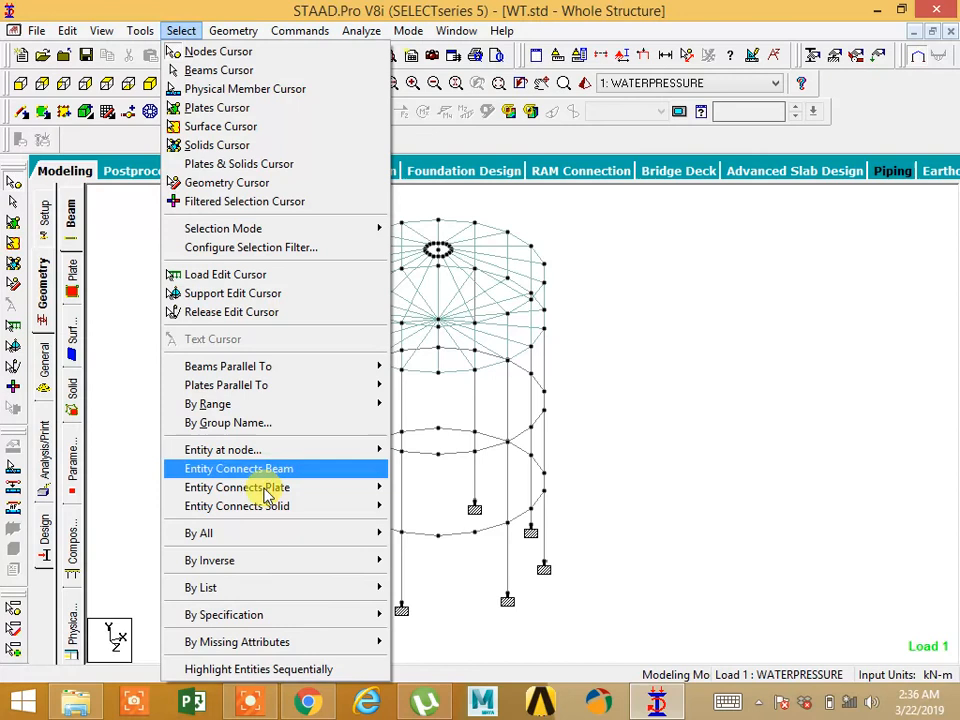
mouse_move(302, 642)
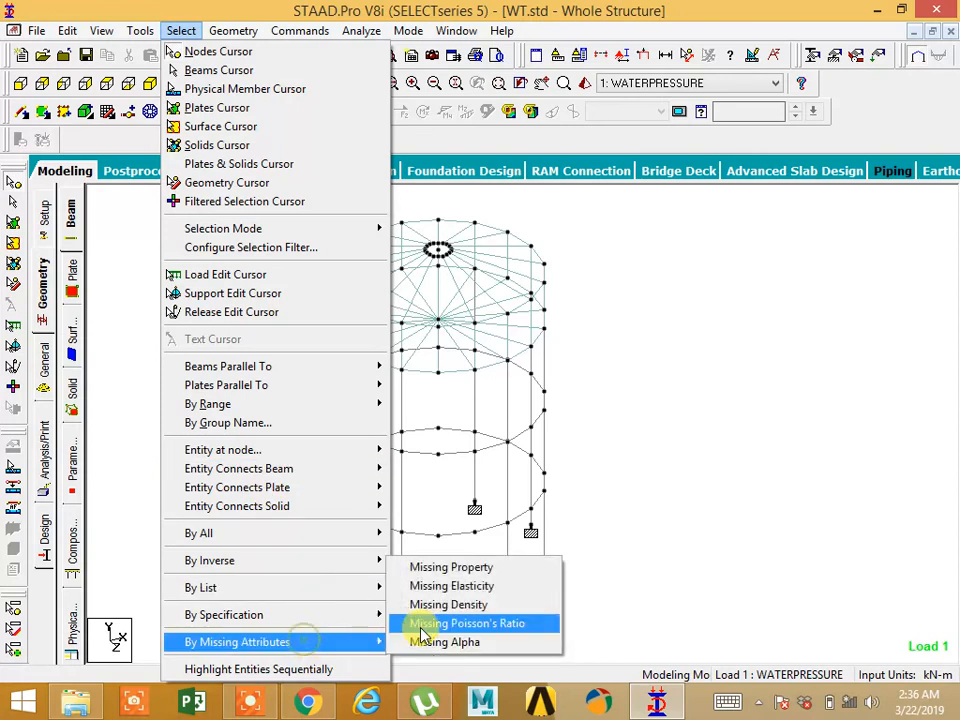
left_click(420, 567)
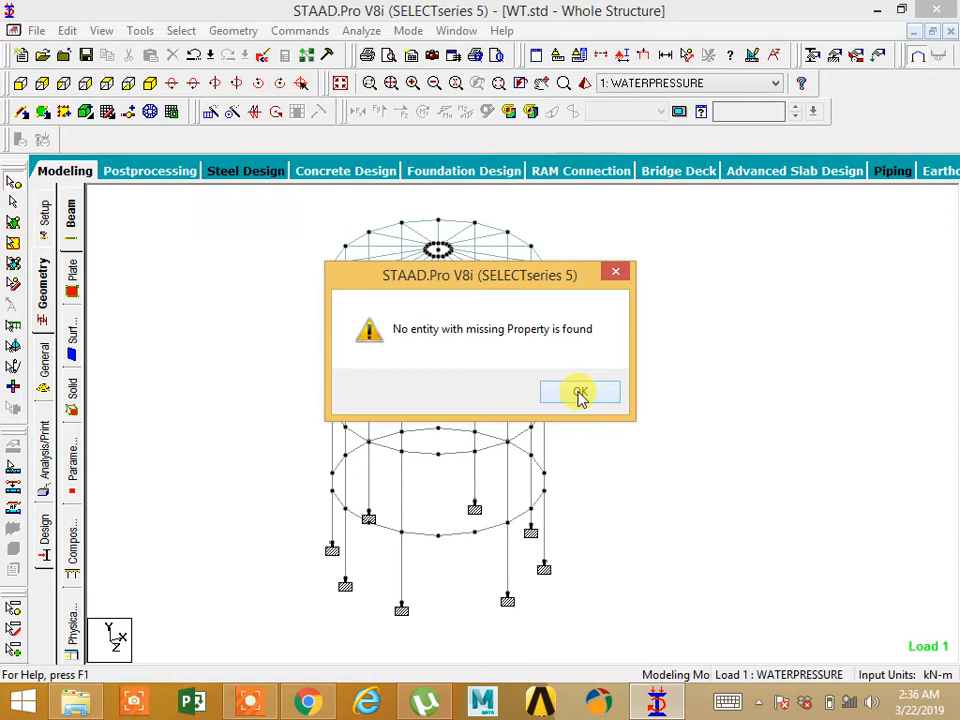
left_click(580, 393)
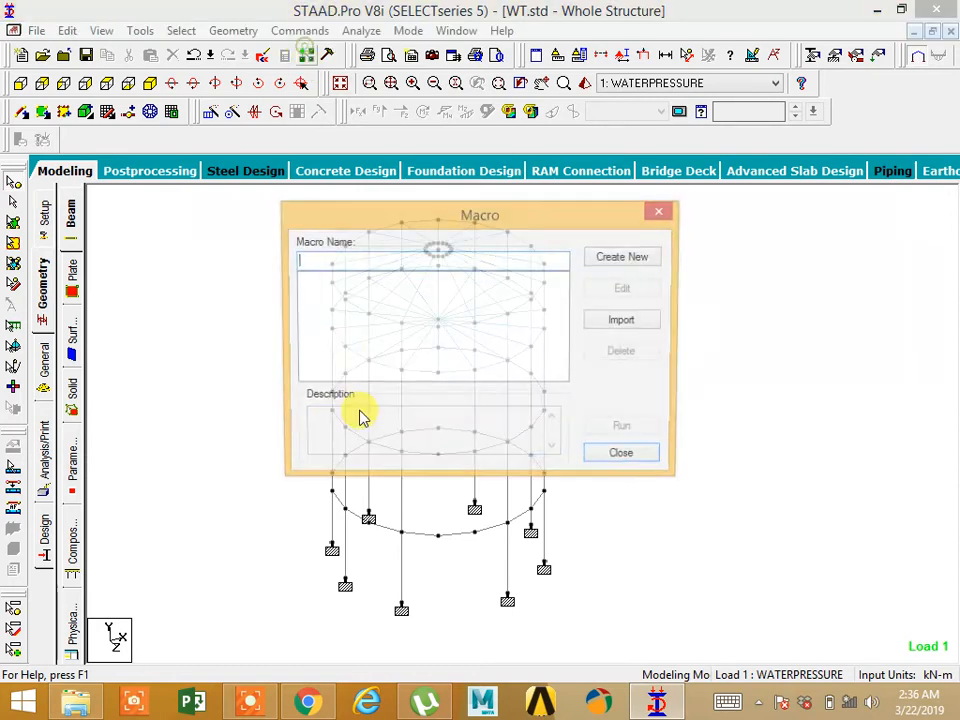
left_click(662, 211)
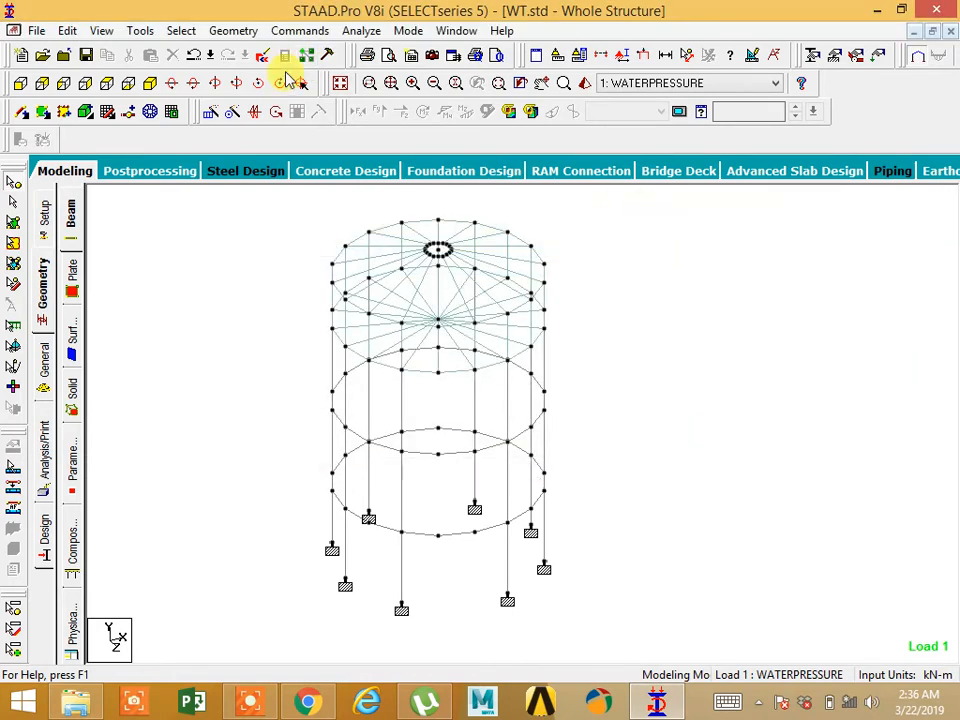
Step: Add a Perform Analysis command with the No Print option
left_click(303, 34)
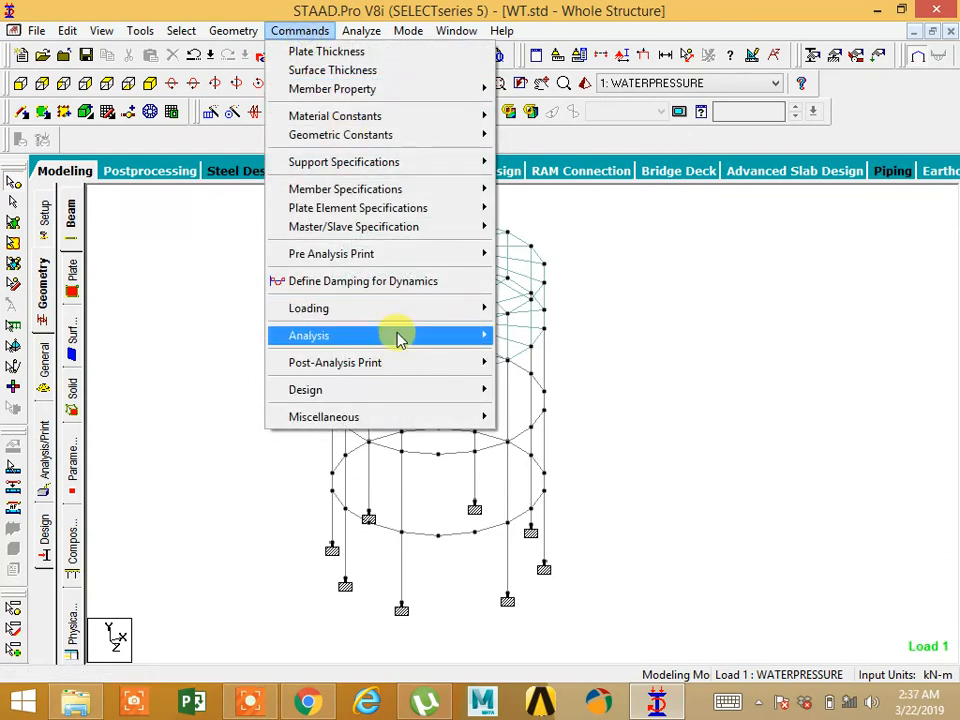
mouse_move(398, 336)
left_click(545, 340)
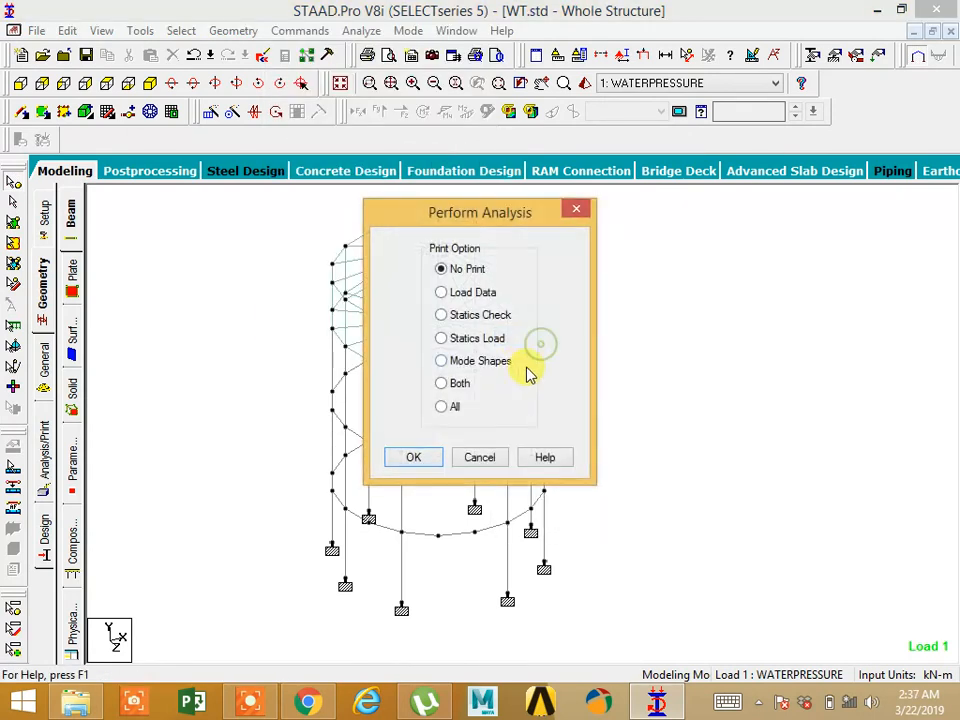
left_click(413, 459)
Step: Run the analysis of the water tank and stay in modeling mode once it finishes
left_click(360, 31)
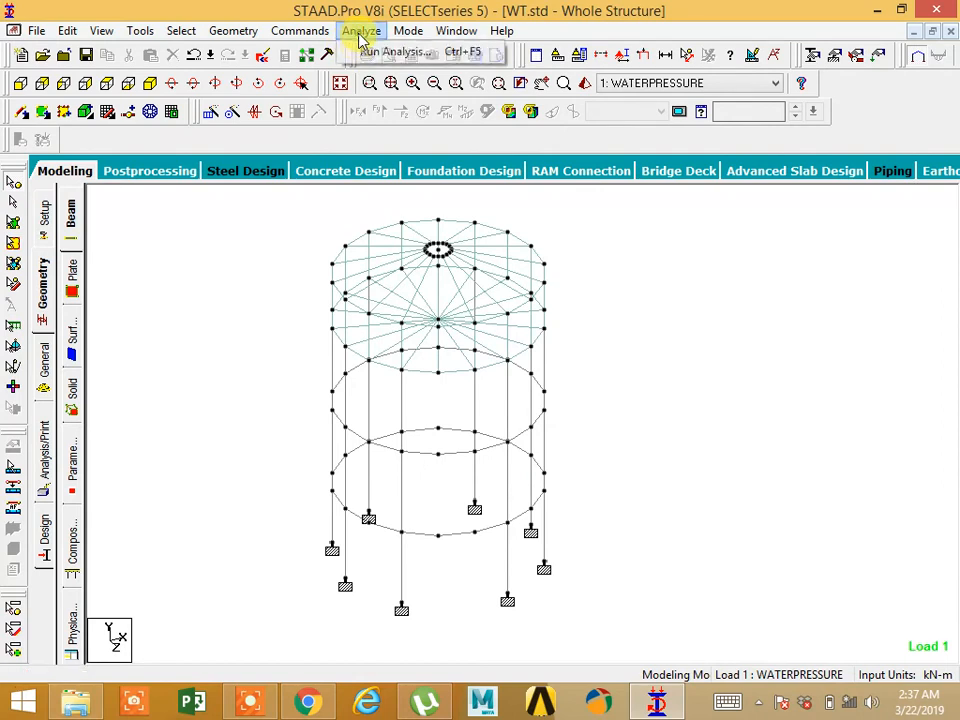
left_click(364, 60)
left_click(364, 376)
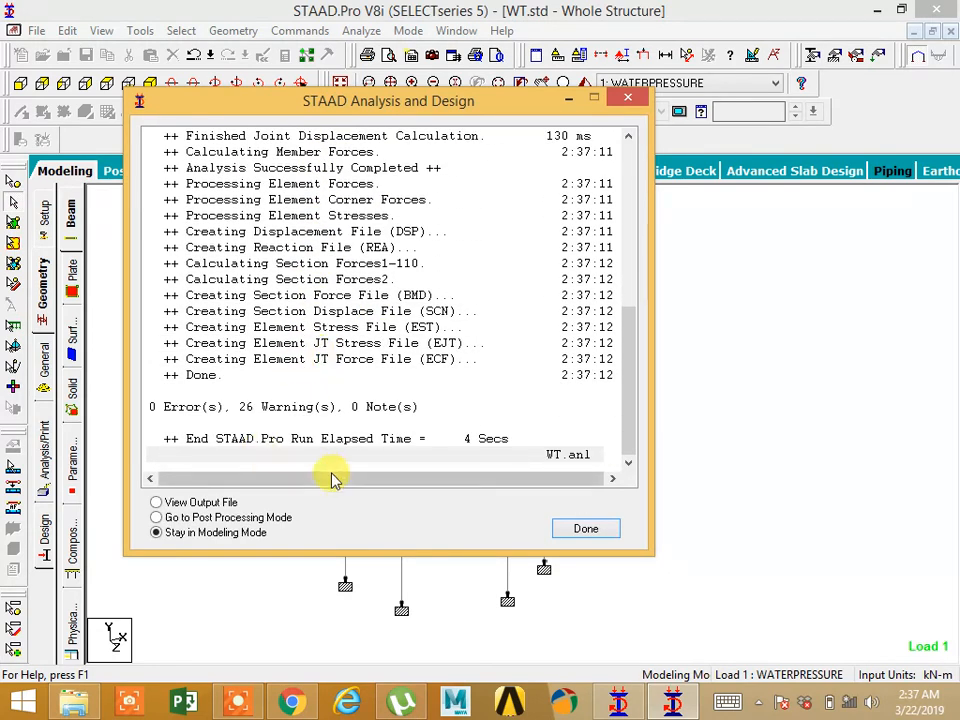
left_click(588, 527)
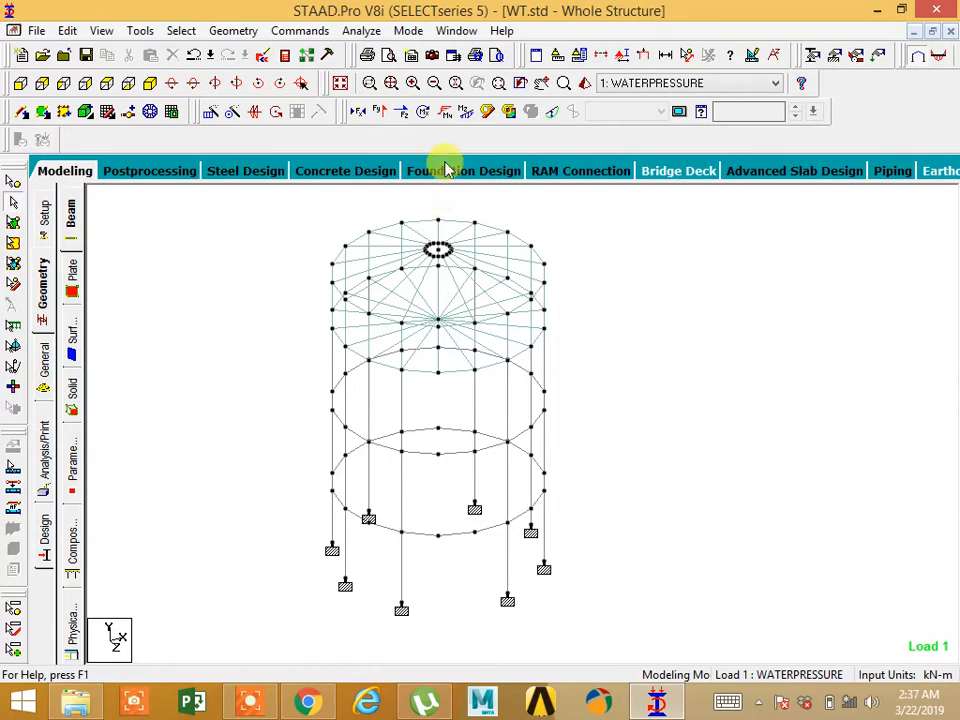
Step: Examine the Bending Z moment diagram on the columns and ring beams, and clear the diagram
left_click(462, 114)
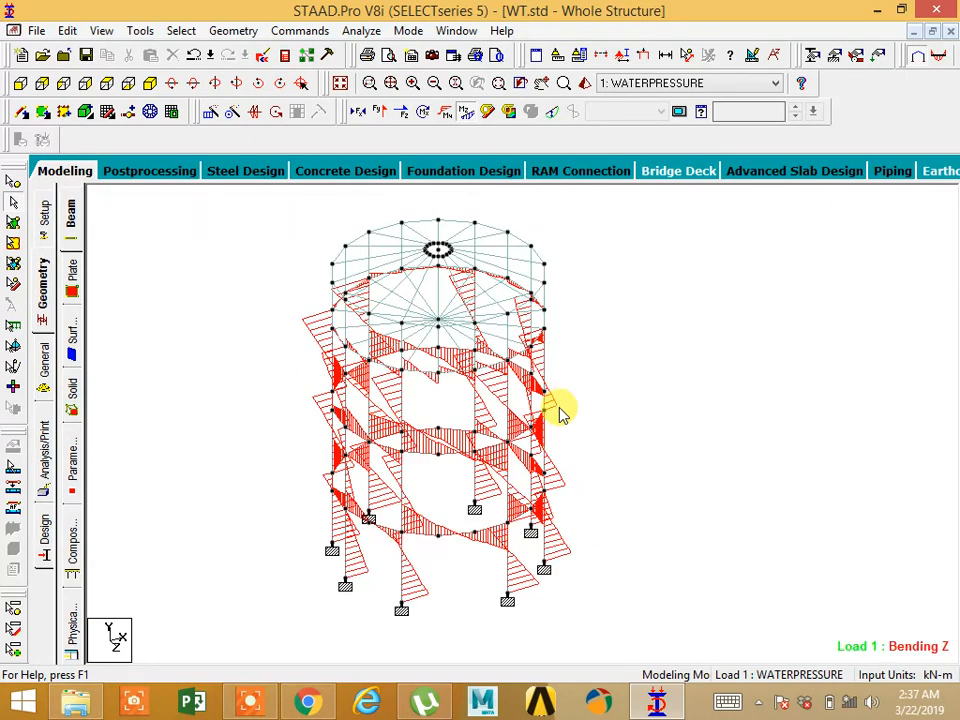
left_click(486, 111)
left_click(486, 112)
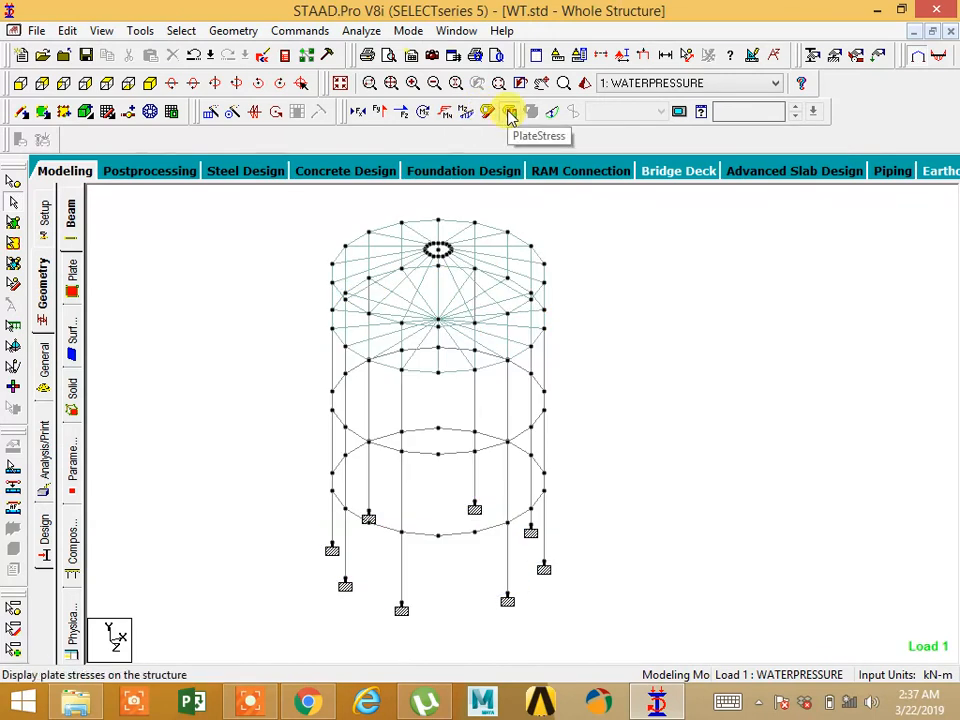
Step: Display Max Absolute plate stress contours with Normal Fill for the WATERPRESSURE load case
left_click(509, 113)
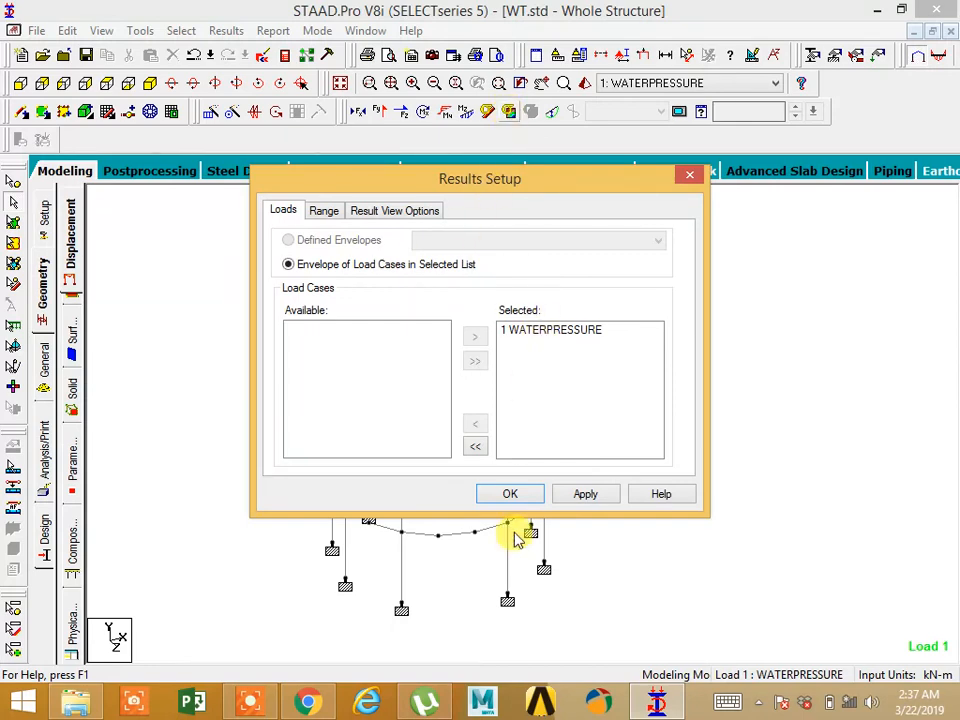
left_click(509, 494)
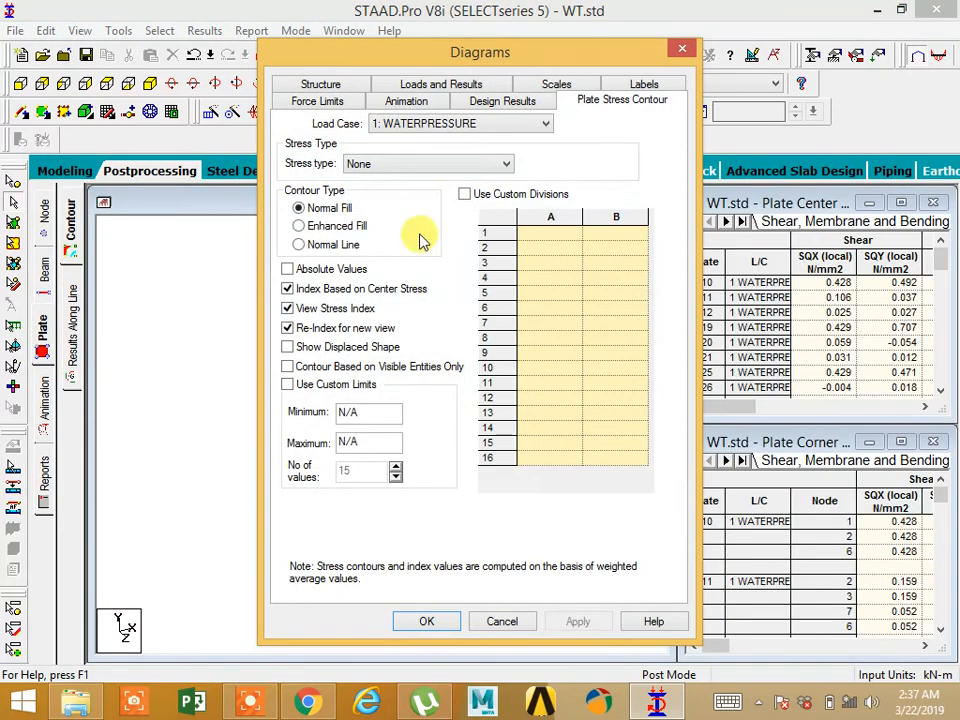
left_click(443, 164)
left_click(415, 186)
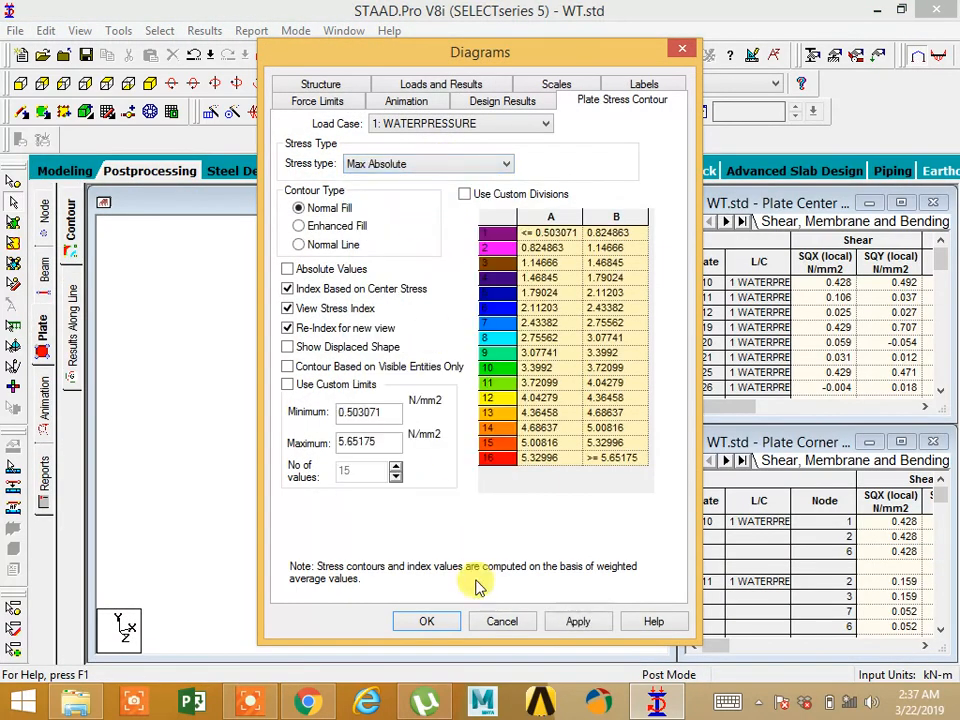
left_click(430, 624)
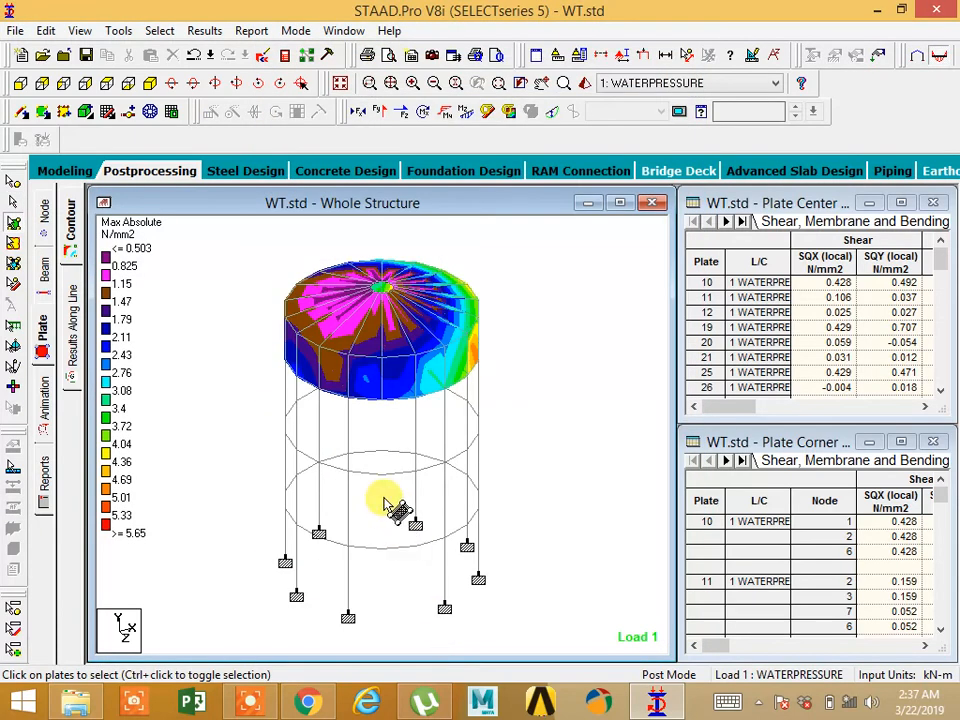
Step: Examine the plate stress contours on the tank roof and wall from all sides by rotating the model
scroll(392, 508, "up", 3)
scroll(372, 487, "up", 1)
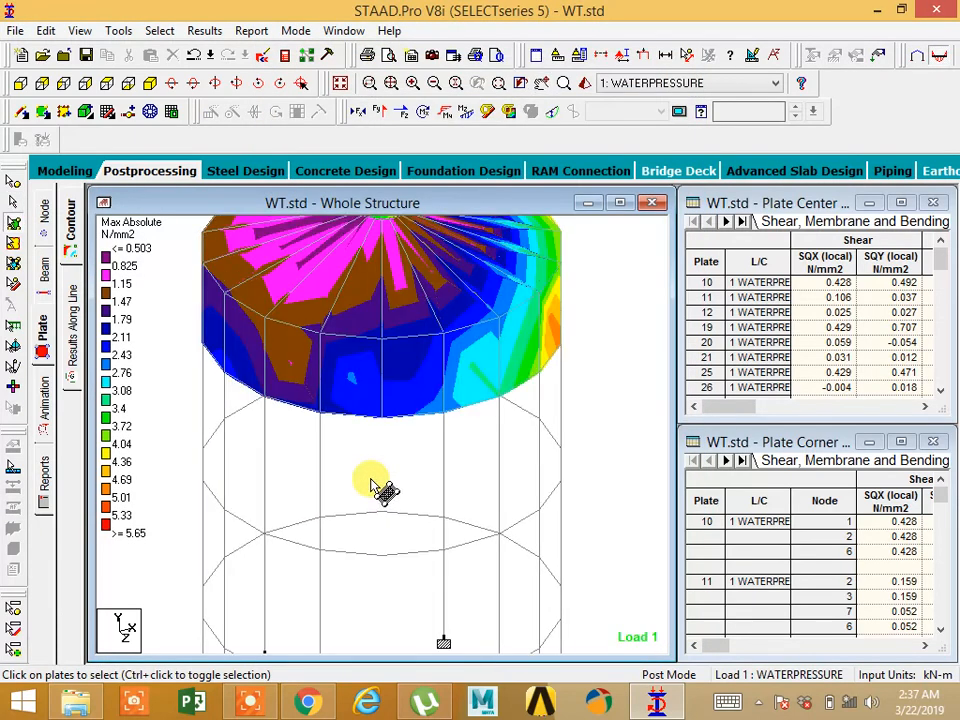
scroll(376, 482, "down", 3)
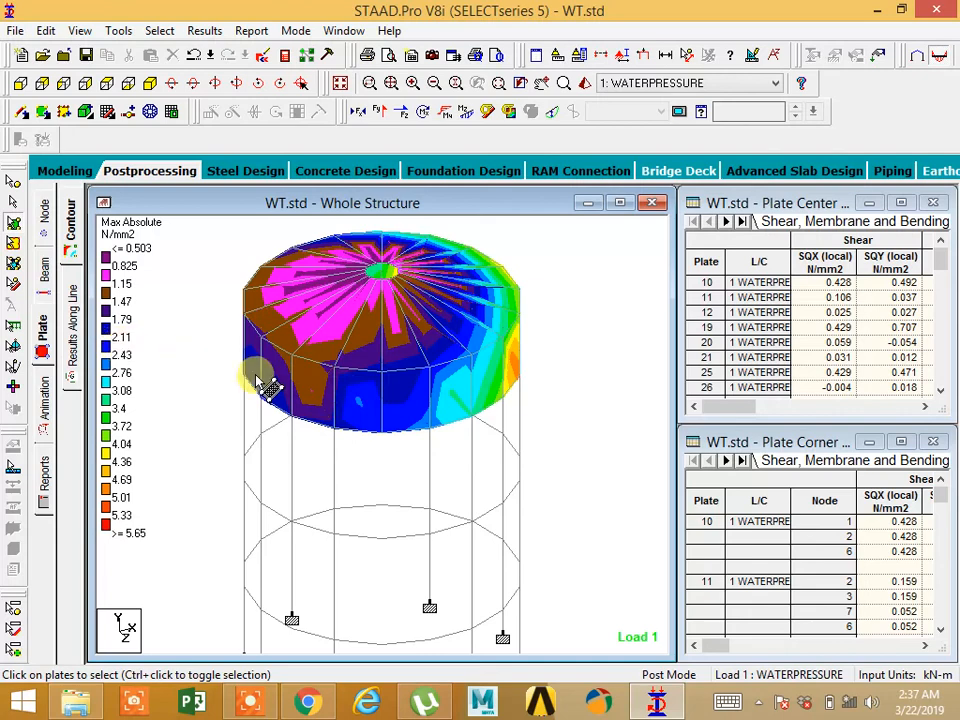
key("Left")
key("Left")
key("Left")
key("Left")
key("Left")
key("Left")
key("Left")
key("Left")
key("Left")
key("Left")
key("Left")
key("Left")
key("Left")
key("Left")
key("Left")
key("Left")
key("Left")
key("Left")
key("Left")
key("Left")
key("Left")
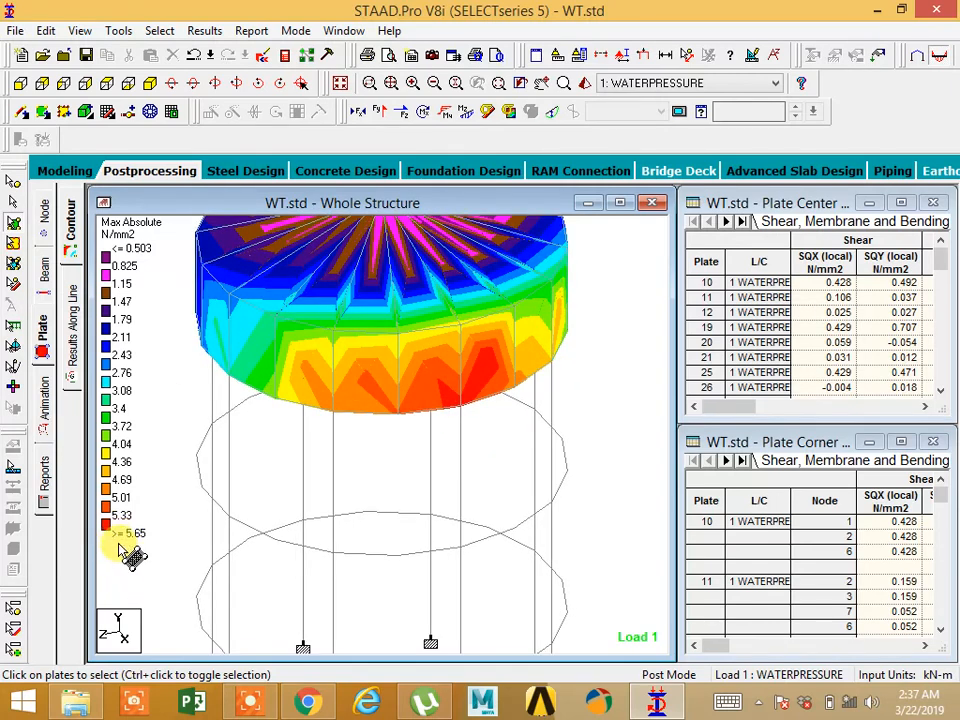
middle_click_drag(370, 488, 409, 653)
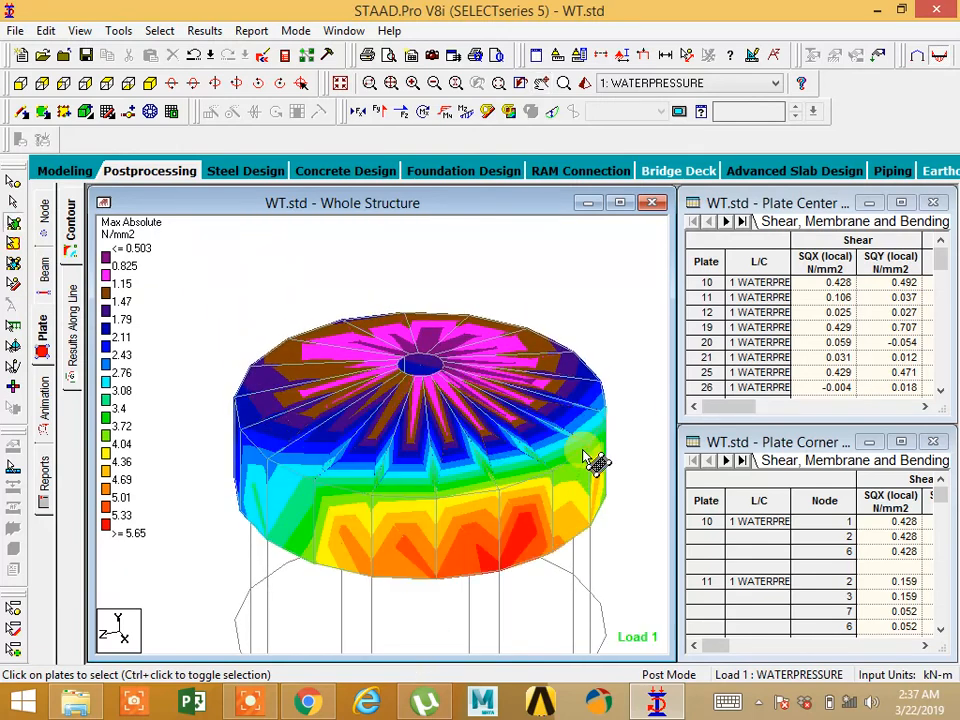
Step: Examine the plate stress contours of the tank's circular plates in plan view
left_click(107, 87)
middle_click_drag(326, 445, 321, 308)
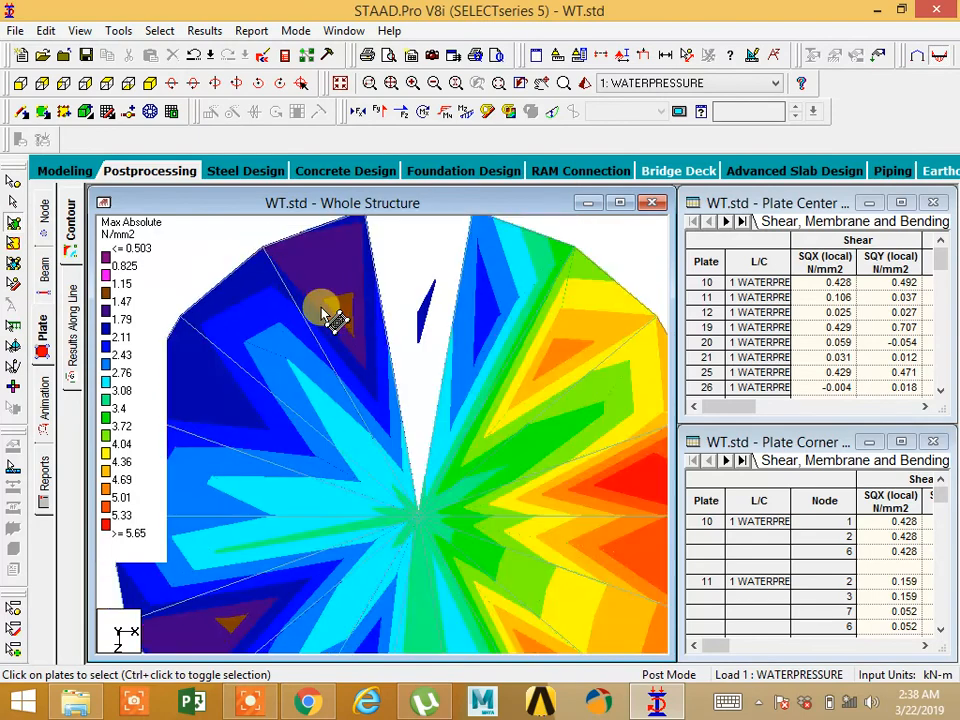
scroll(321, 309, "down", 3)
middle_click_drag(377, 492, 355, 391)
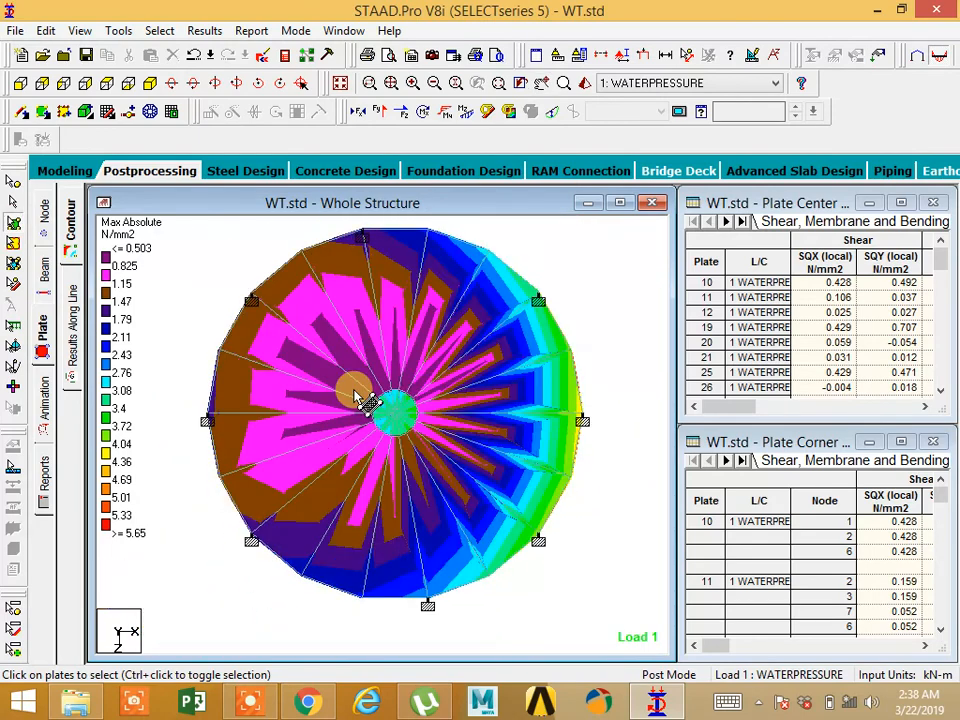